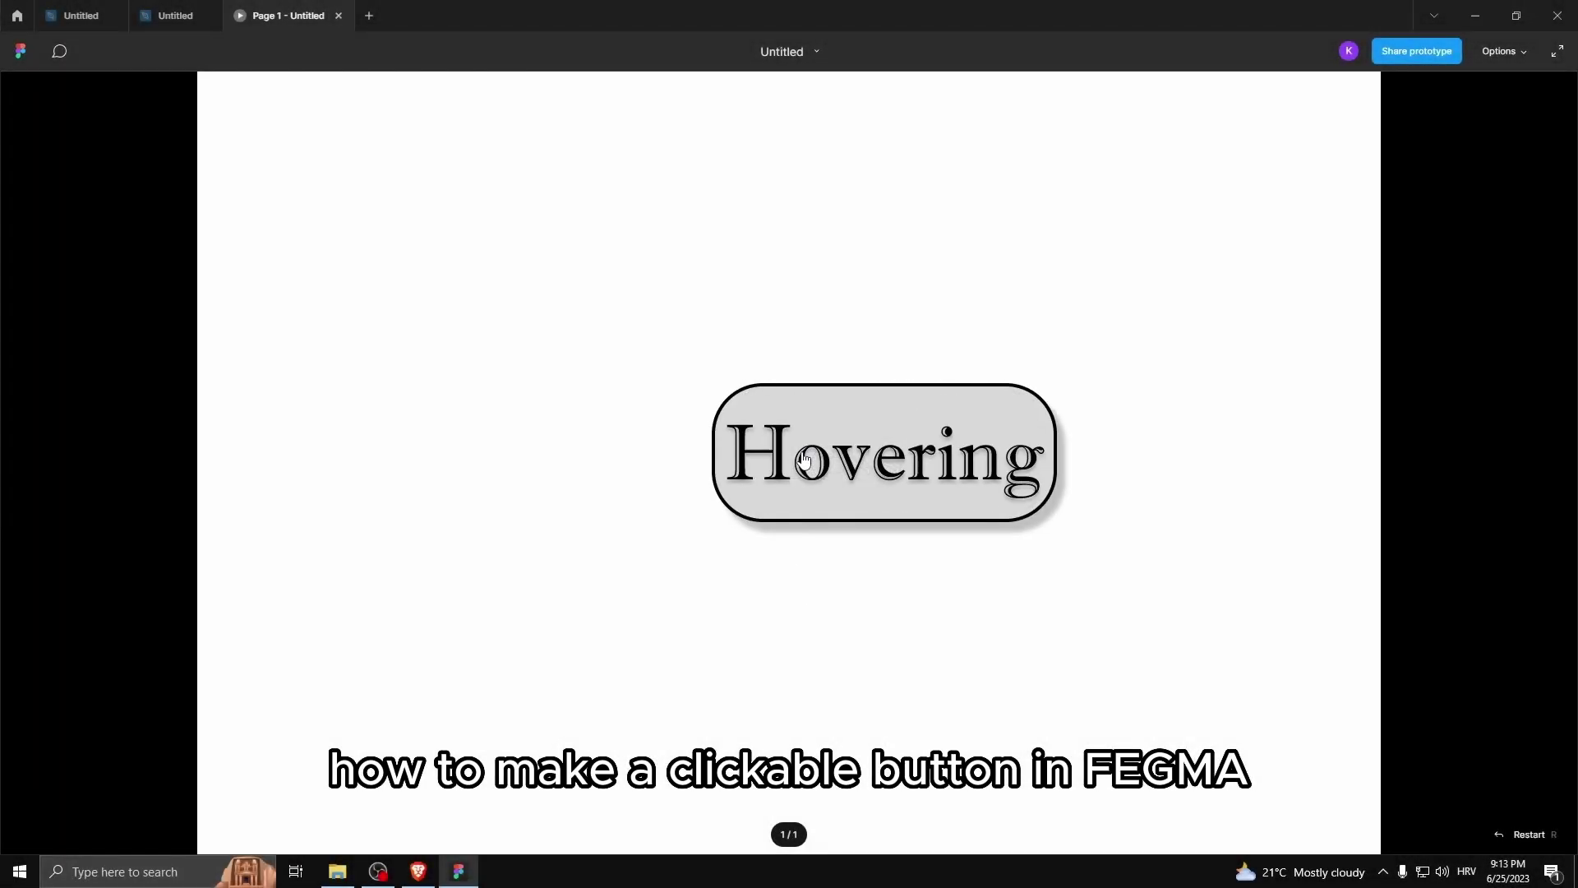
- After testing the finished prototype button, add a 1440×1024 Desktop frame to the new file
{"action": "left_click", "coordinate": [794, 498]}
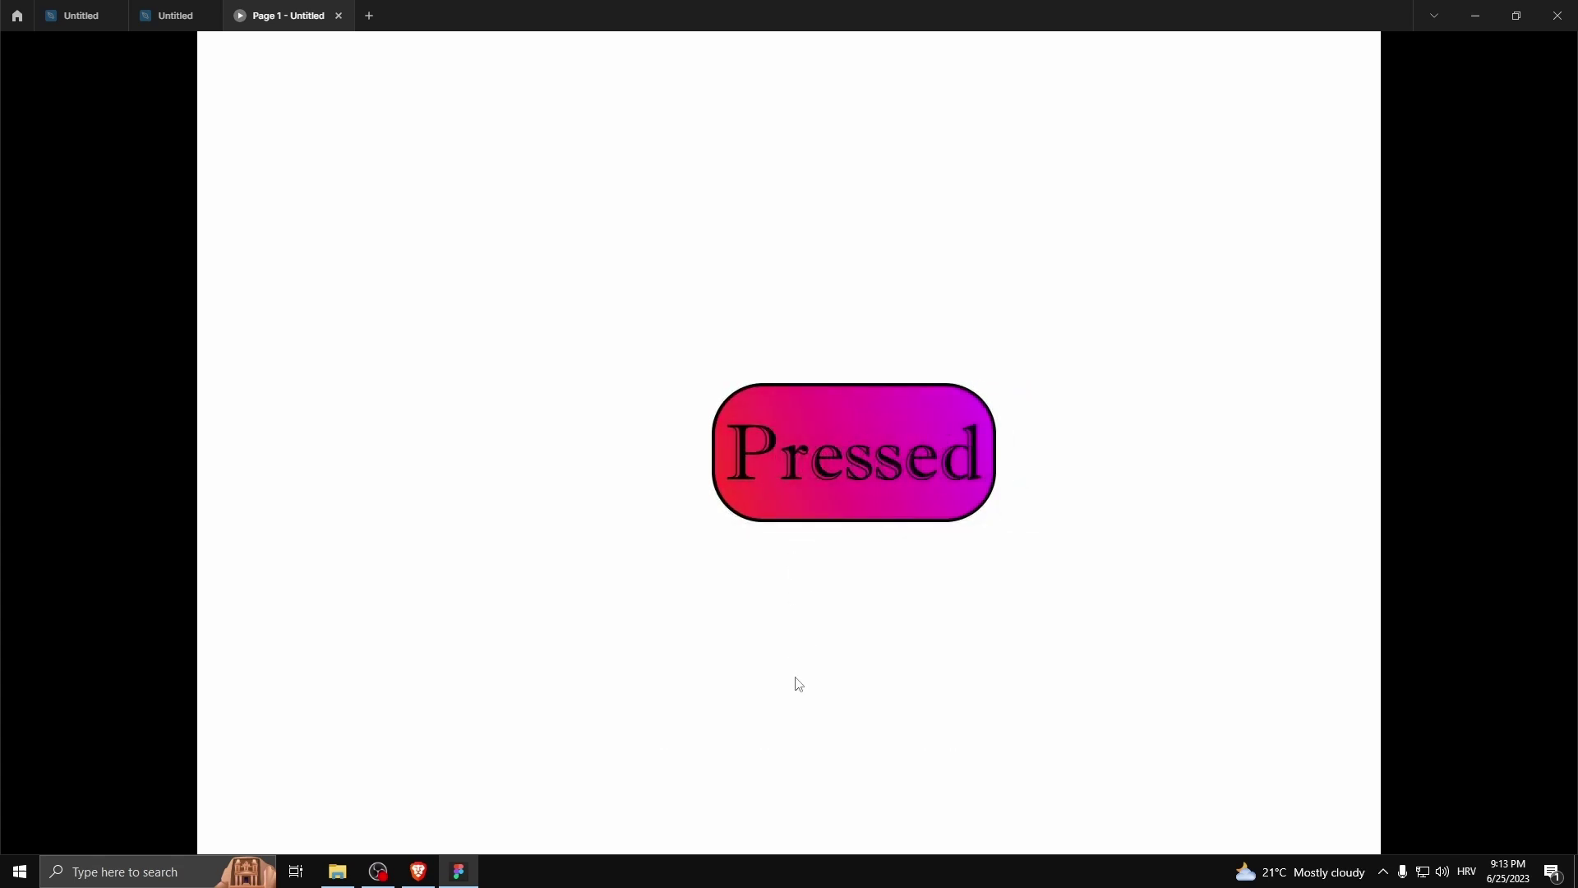
{"action": "left_click", "coordinate": [878, 412]}
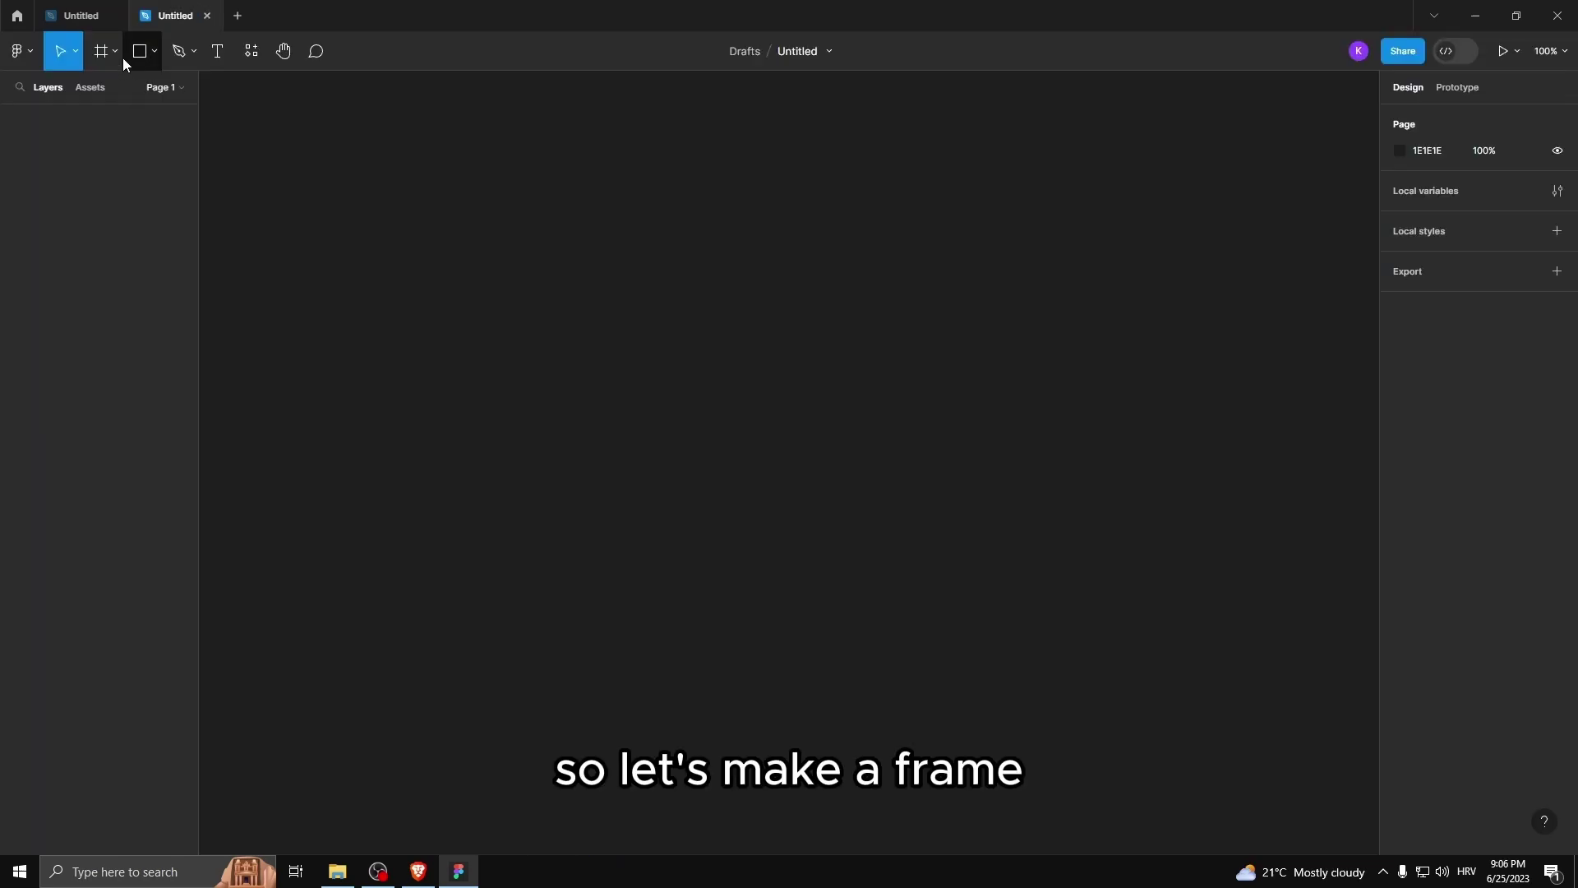
{"action": "left_click", "coordinate": [116, 52]}
{"action": "left_click", "coordinate": [109, 95]}
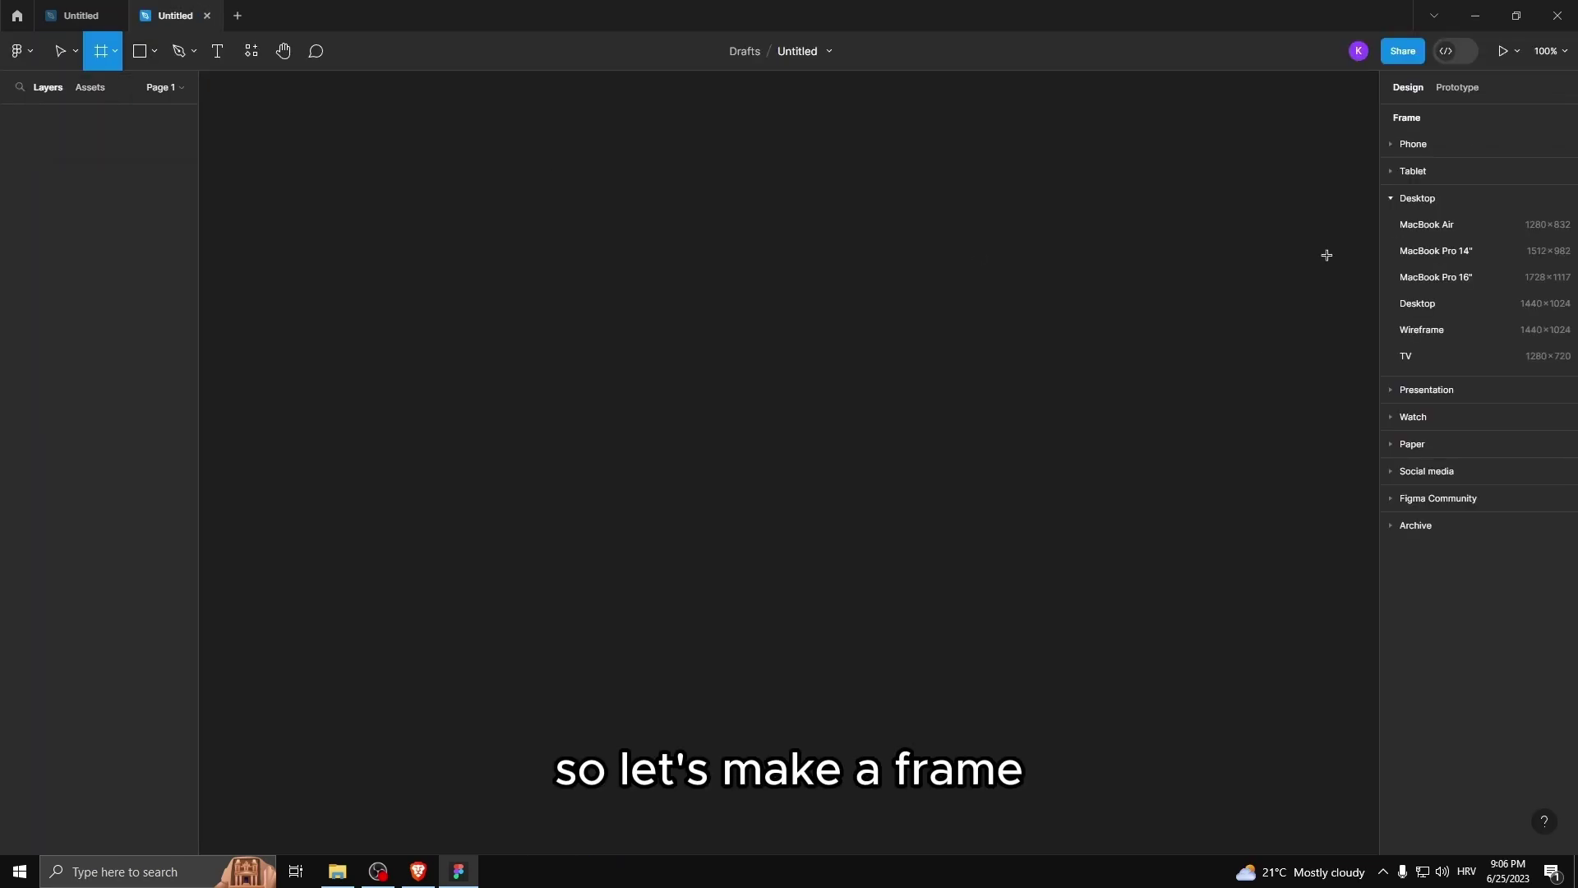
{"action": "left_click", "coordinate": [1432, 303]}
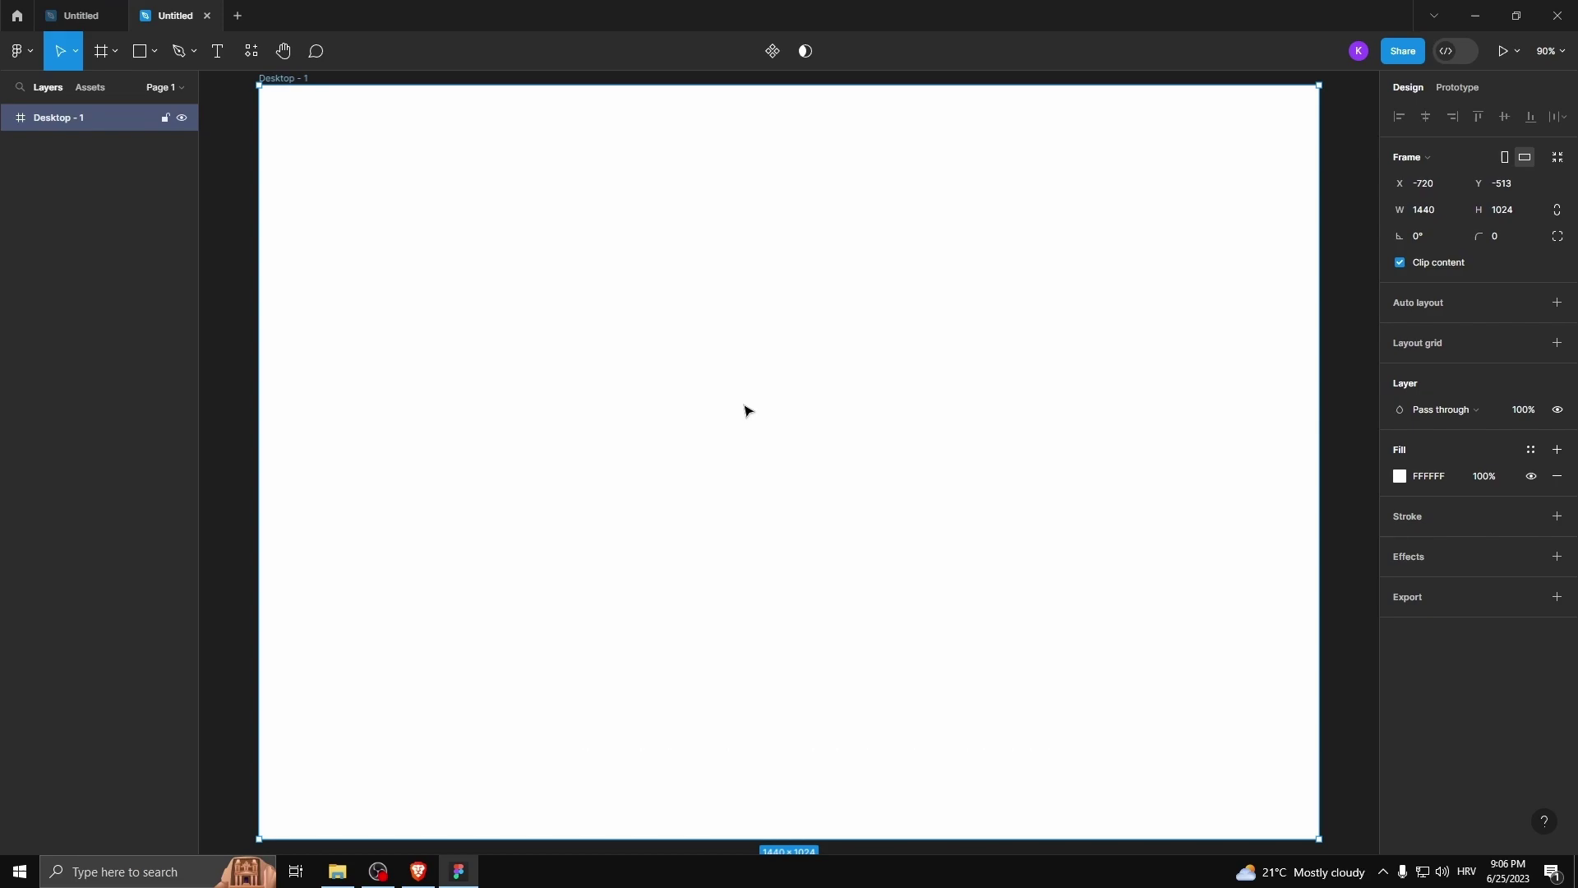
- Pick the Rectangle tool and look over the file with the finished button
{"action": "left_click", "coordinate": [156, 56]}
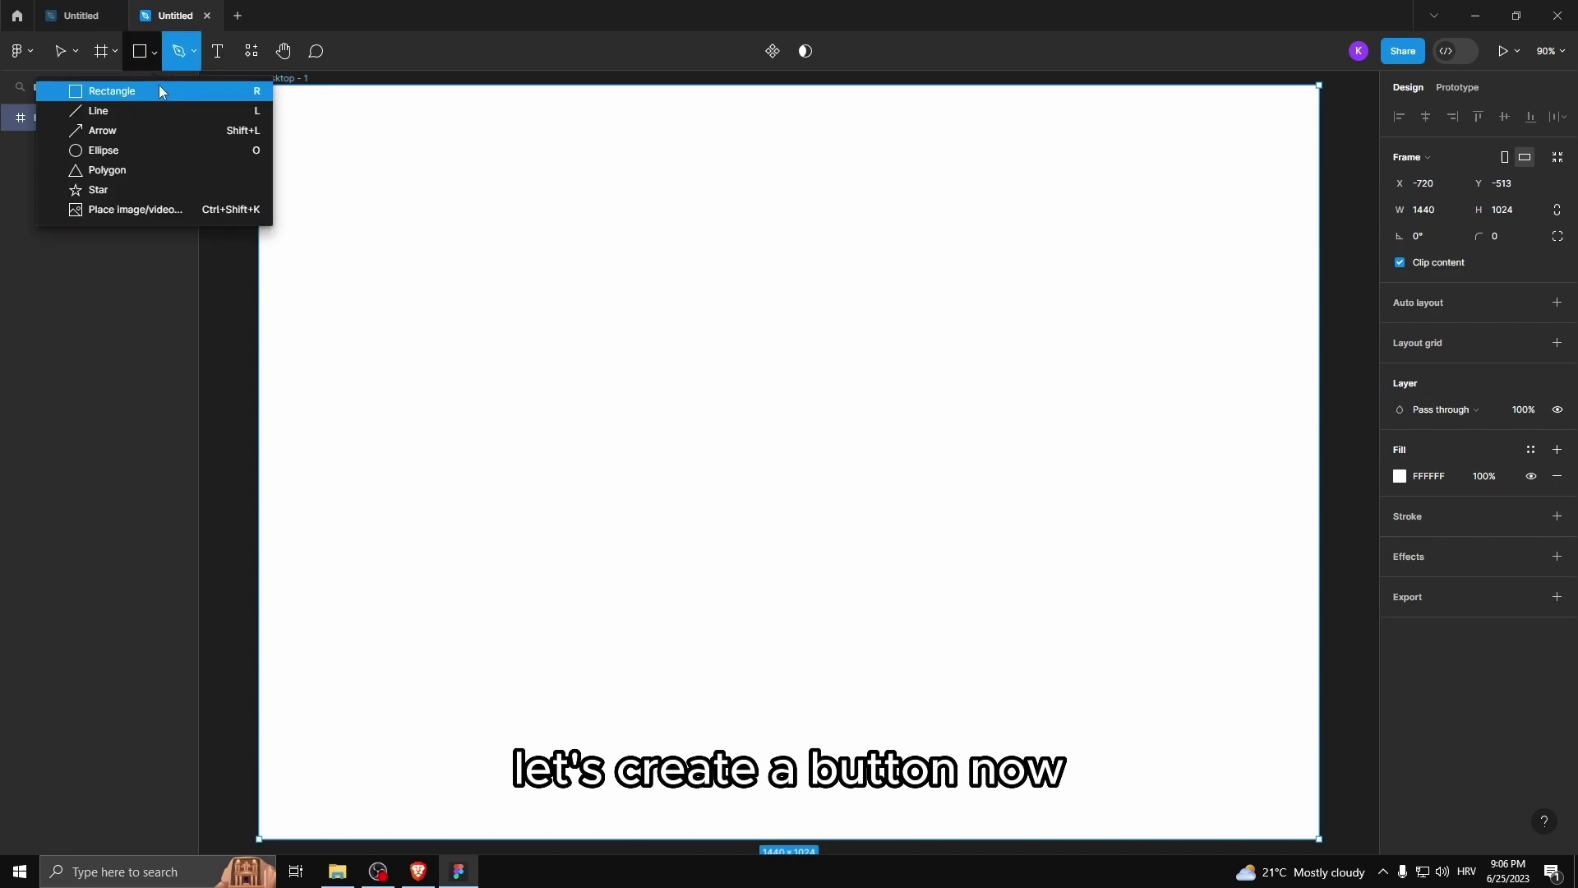
{"action": "left_click", "coordinate": [160, 85]}
{"action": "scroll", "coordinate": [786, 357], "scroll_direction": "down", "scroll_amount": 2}
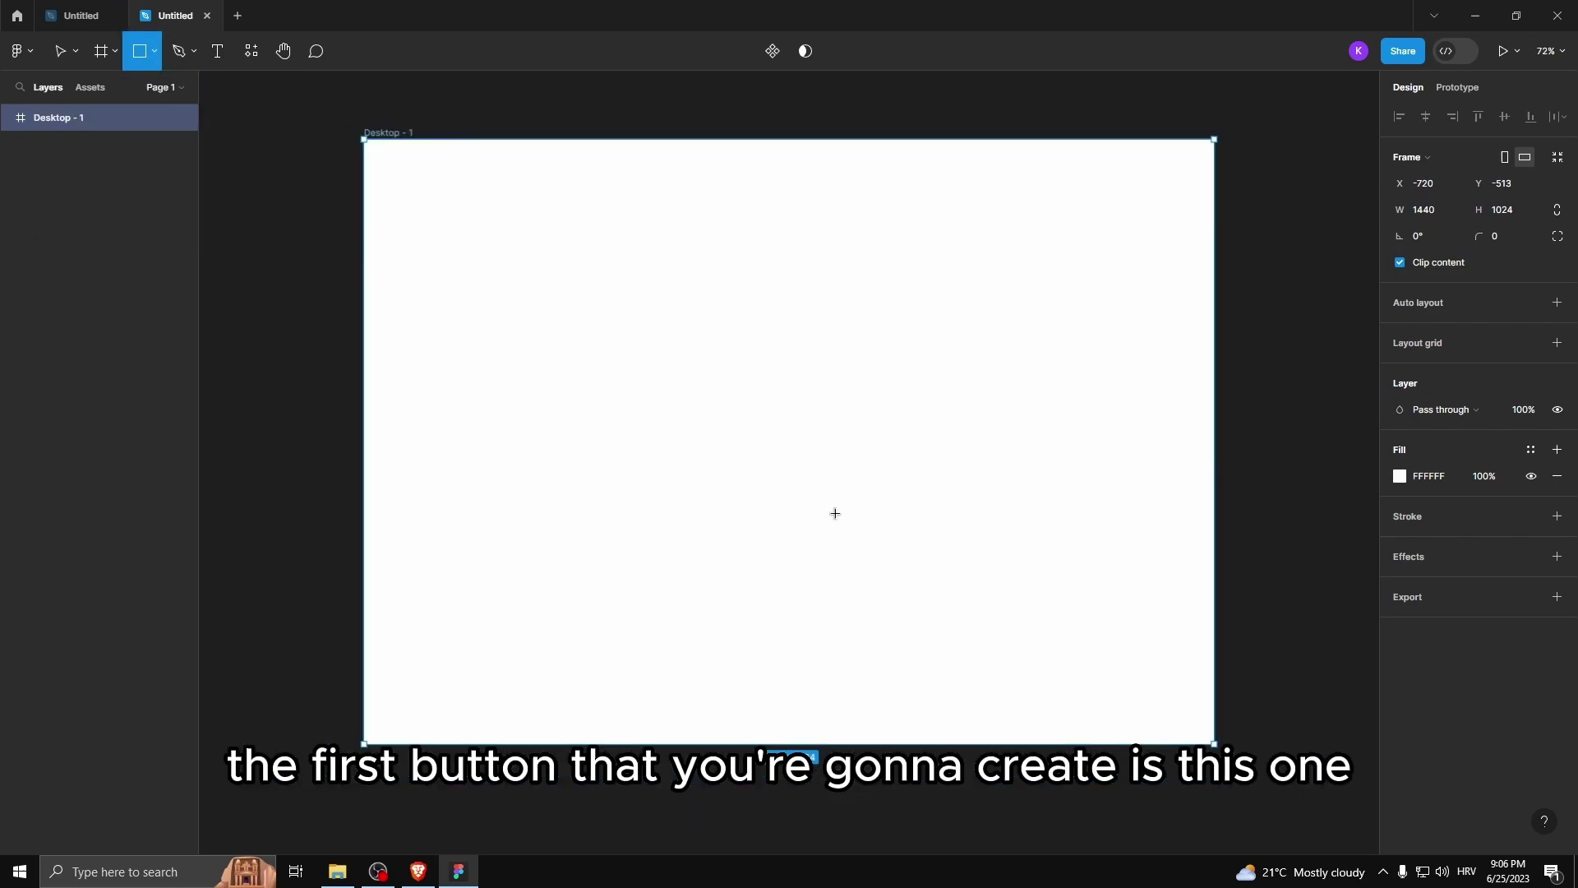
{"action": "scroll", "coordinate": [682, 330], "scroll_direction": "up", "scroll_amount": 1}
{"action": "left_click", "coordinate": [82, 15]}
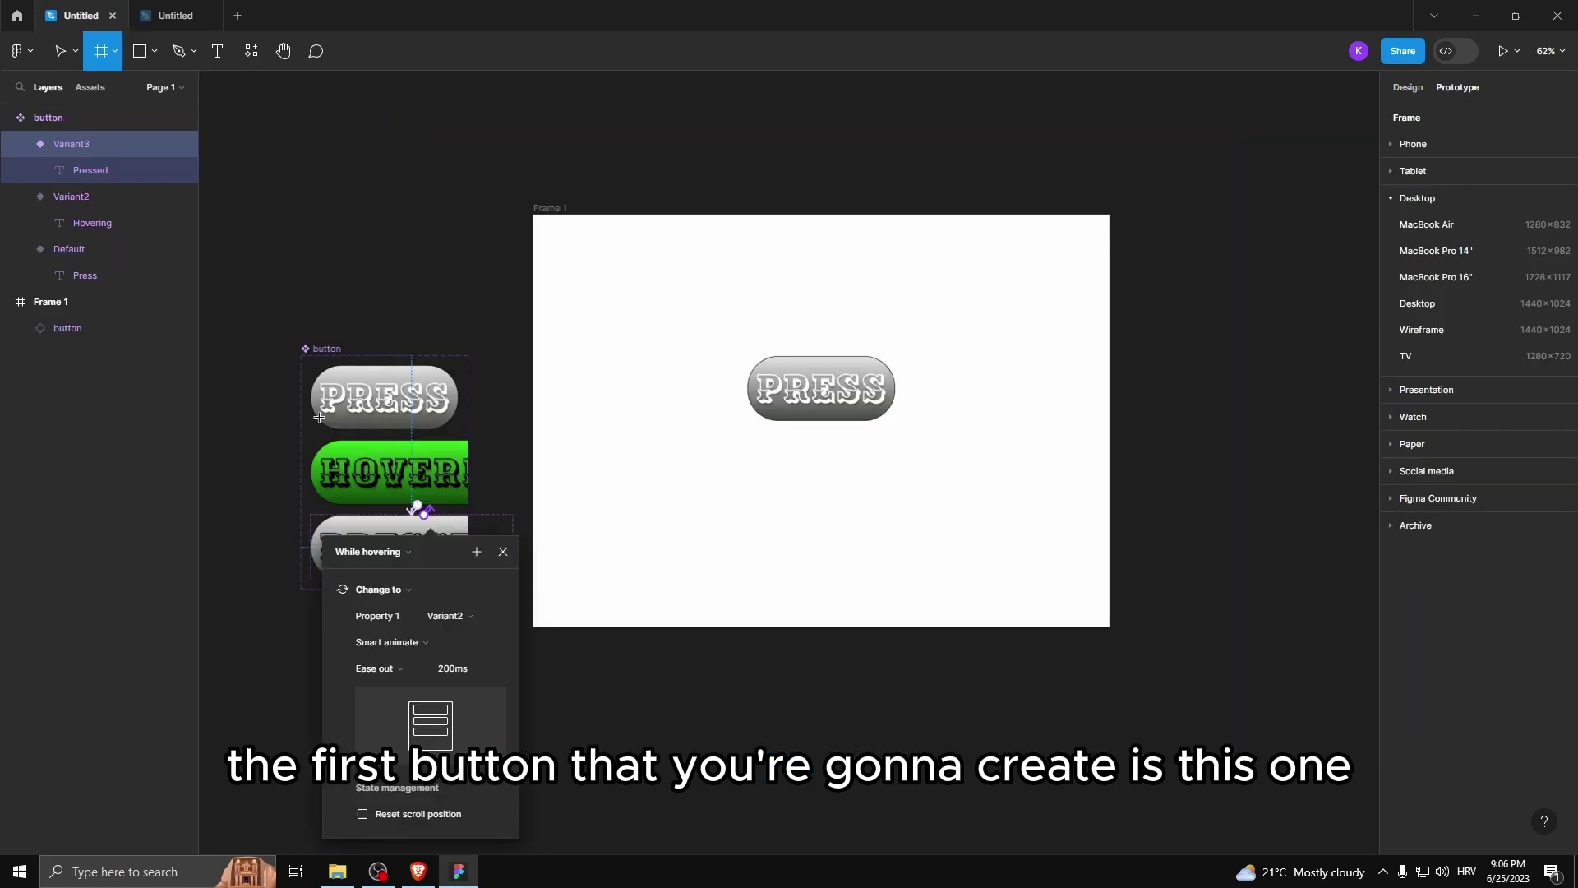
{"action": "scroll", "coordinate": [375, 411], "scroll_direction": "up", "scroll_amount": 3}
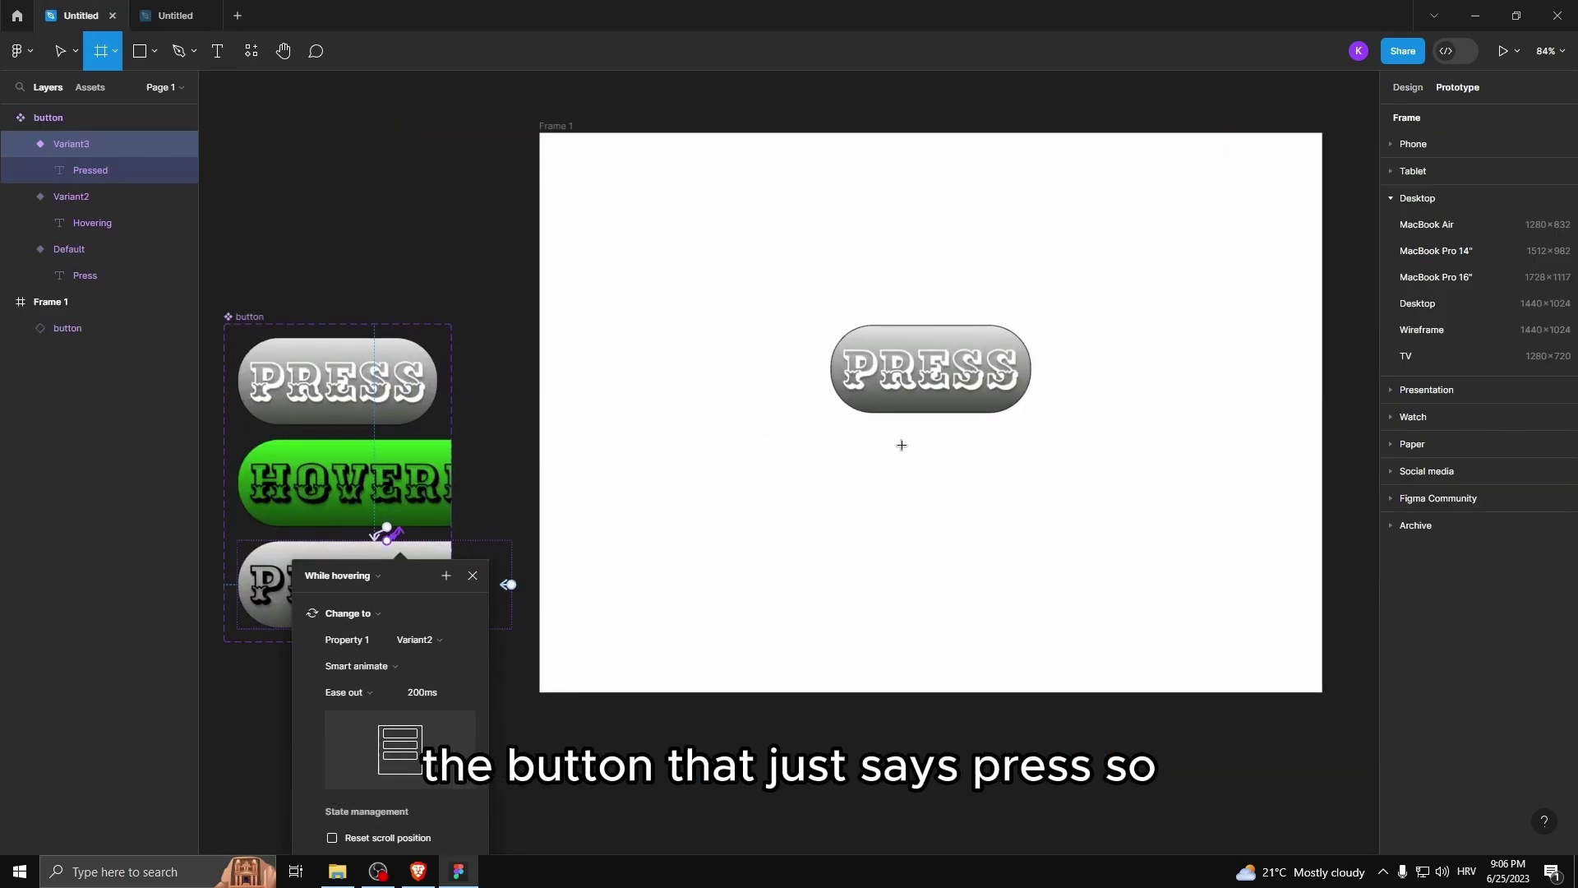
{"action": "scroll", "coordinate": [901, 445], "scroll_direction": "down", "scroll_amount": 2}
- Draw the grey button rectangle and add a 'Press' label in Imprint MT Shadow
{"action": "left_click", "coordinate": [171, 15]}
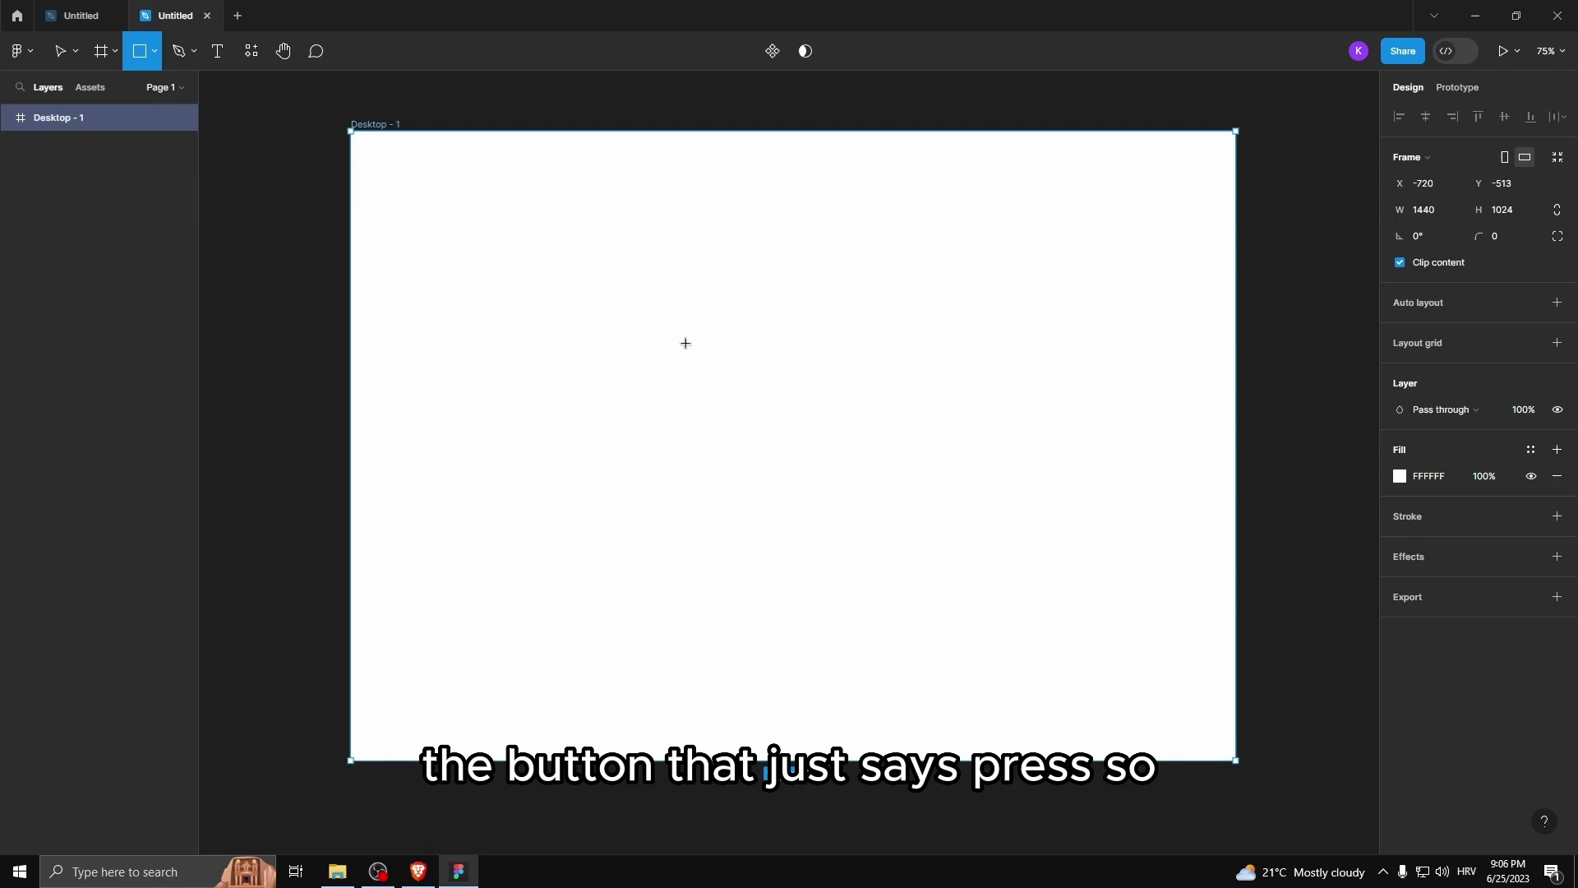
{"action": "left_click_drag", "start_coordinate": [670, 339], "coordinate": [880, 438]}
{"action": "key", "text": "t"}
{"action": "left_click_drag", "start_coordinate": [683, 355], "coordinate": [866, 426]}
{"action": "type", "text": "Press"}
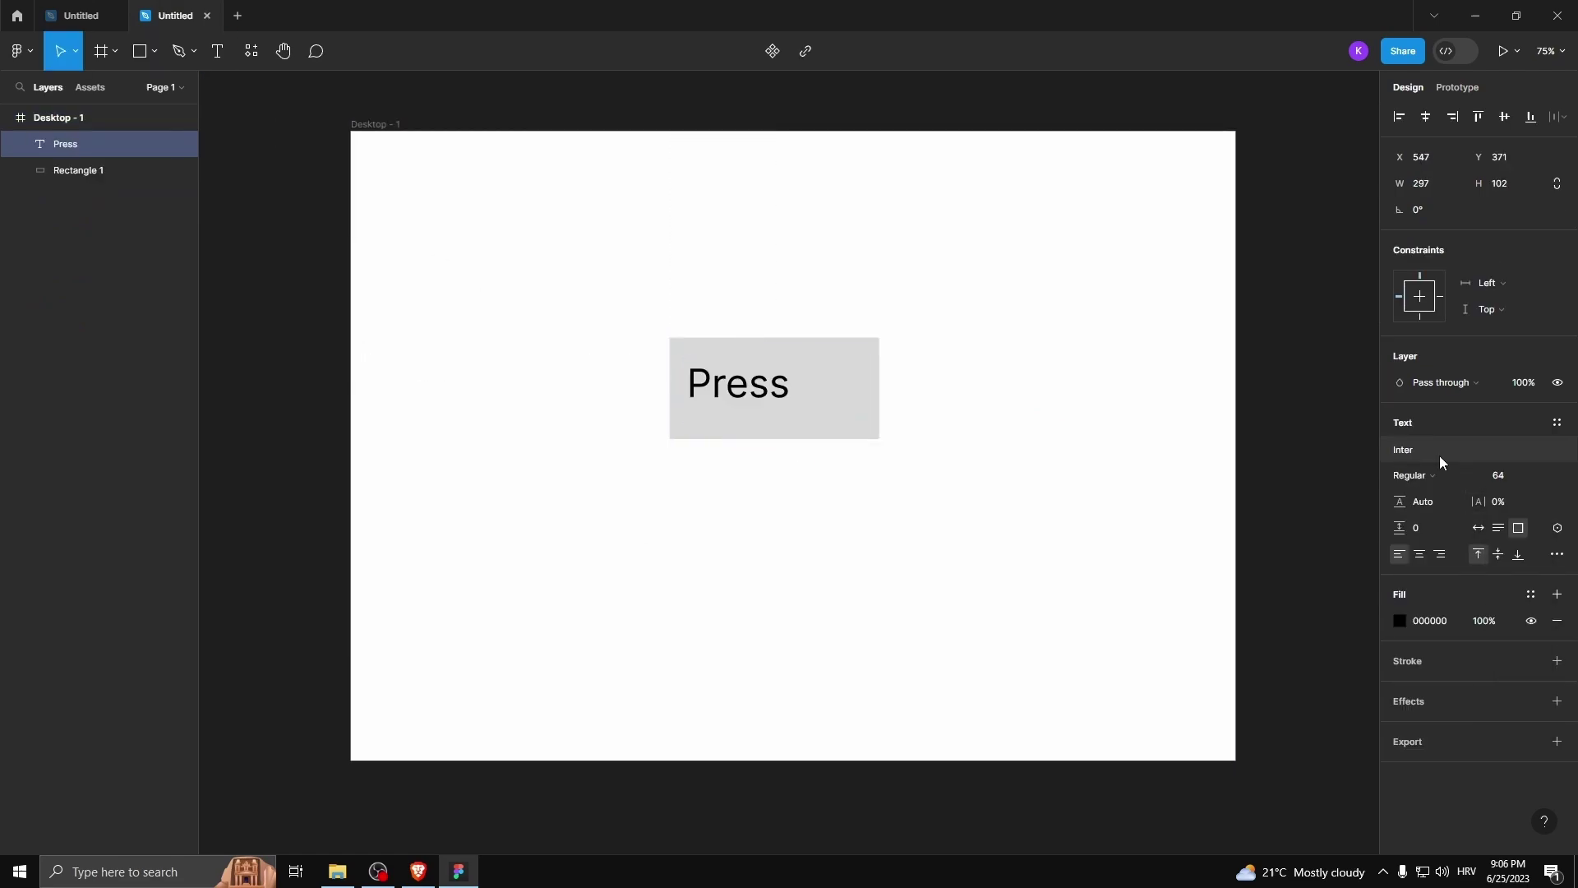
{"action": "left_click", "coordinate": [1438, 450]}
{"action": "type", "text": "Imprint MT Shadow"}
{"action": "key", "text": "Return"}
- Wrap the label and rectangle in auto layout and give the button a black outline
{"action": "key", "text": "ctrl+a"}
{"action": "key", "text": "shift+a"}
{"action": "scroll", "coordinate": [628, 419], "scroll_direction": "up", "scroll_amount": 3}
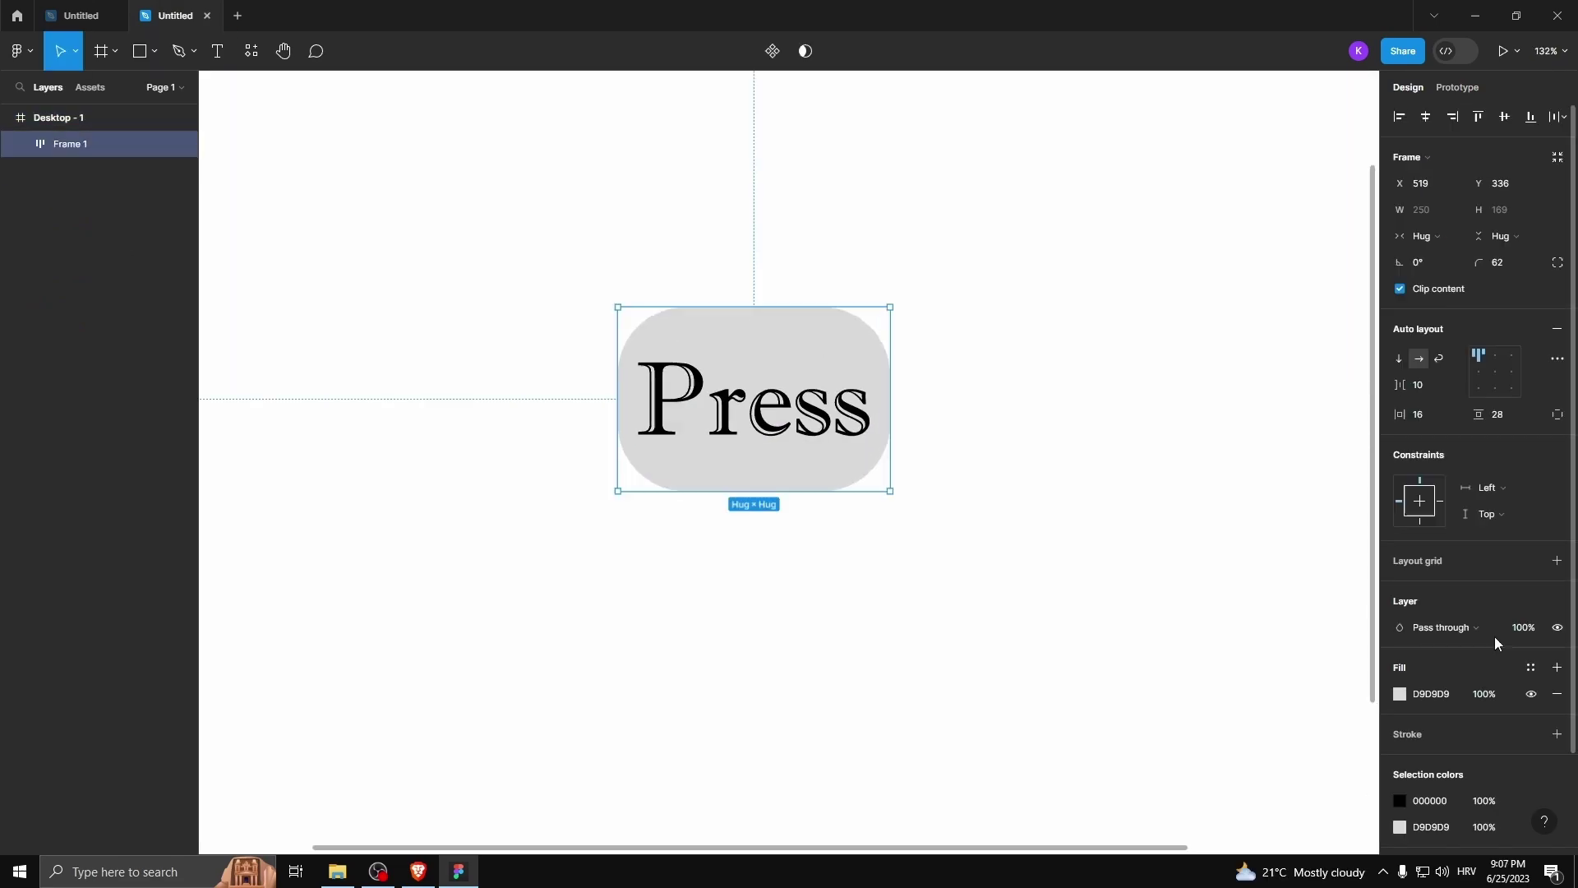
{"action": "left_click", "coordinate": [1557, 581]}
{"action": "scroll", "coordinate": [476, 337], "scroll_direction": "down", "scroll_amount": 3}
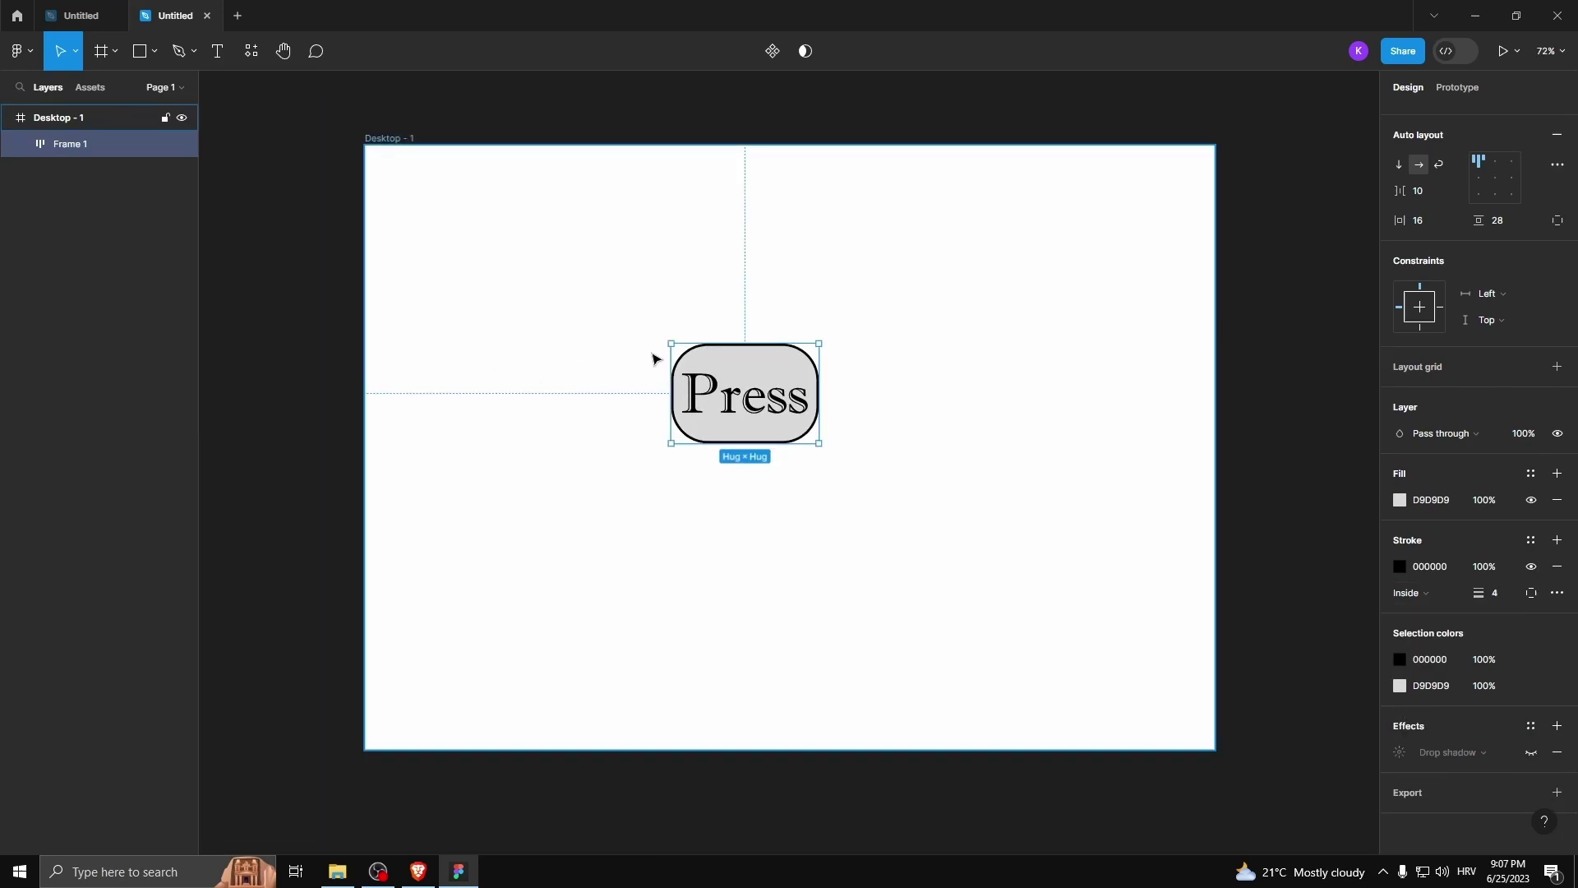
{"action": "scroll", "coordinate": [642, 379], "scroll_direction": "down", "scroll_amount": 2}
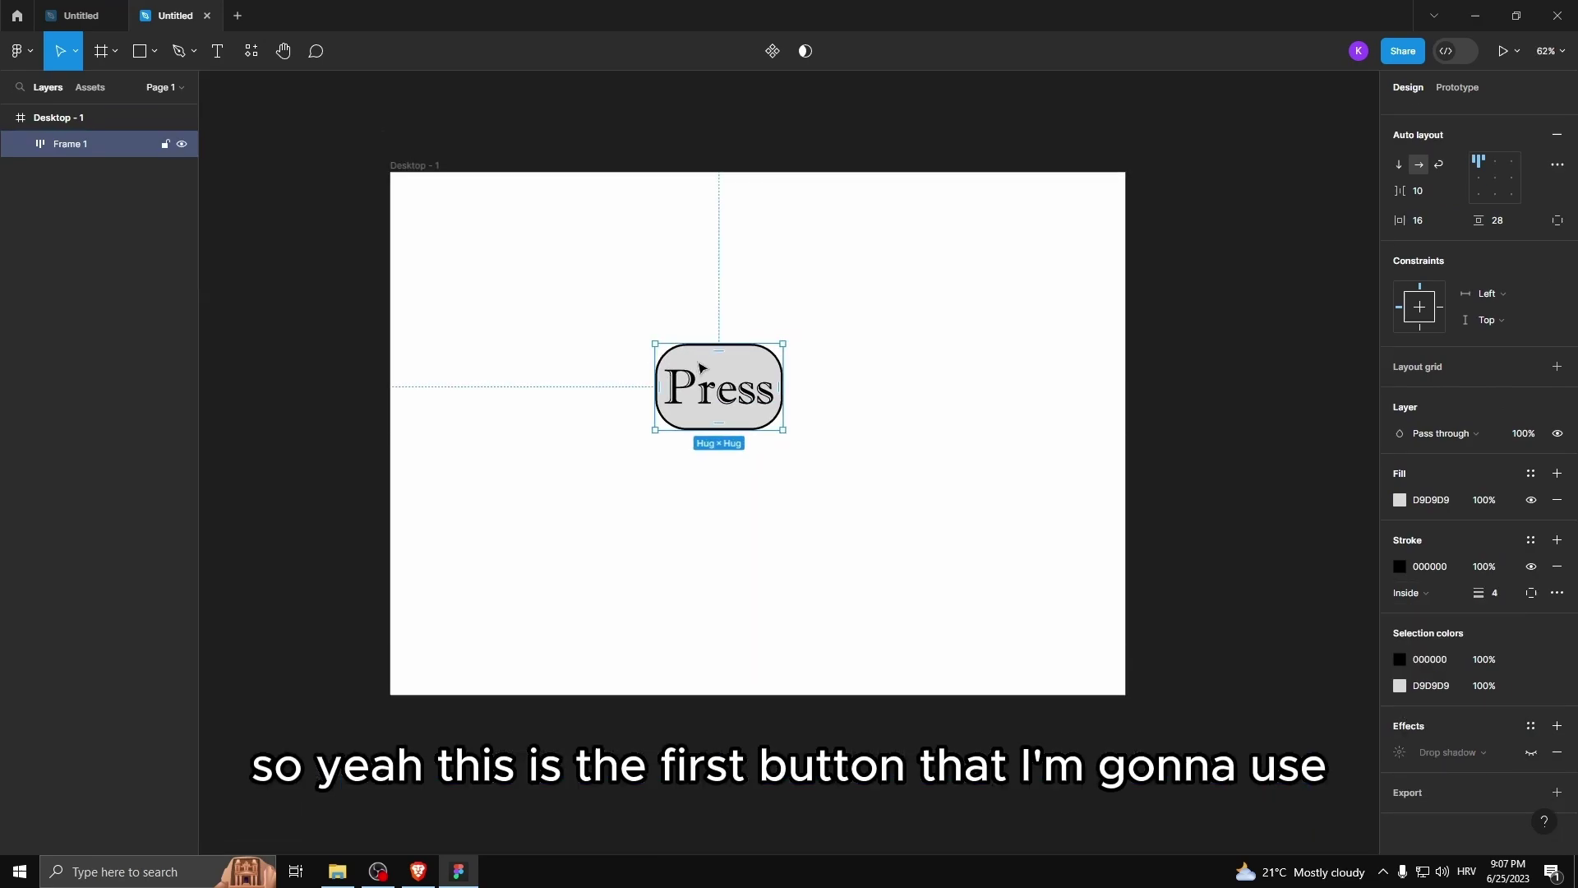
- Move the Press button left, outside the Desktop frame
{"action": "left_click_drag", "start_coordinate": [702, 366], "coordinate": [233, 372]}
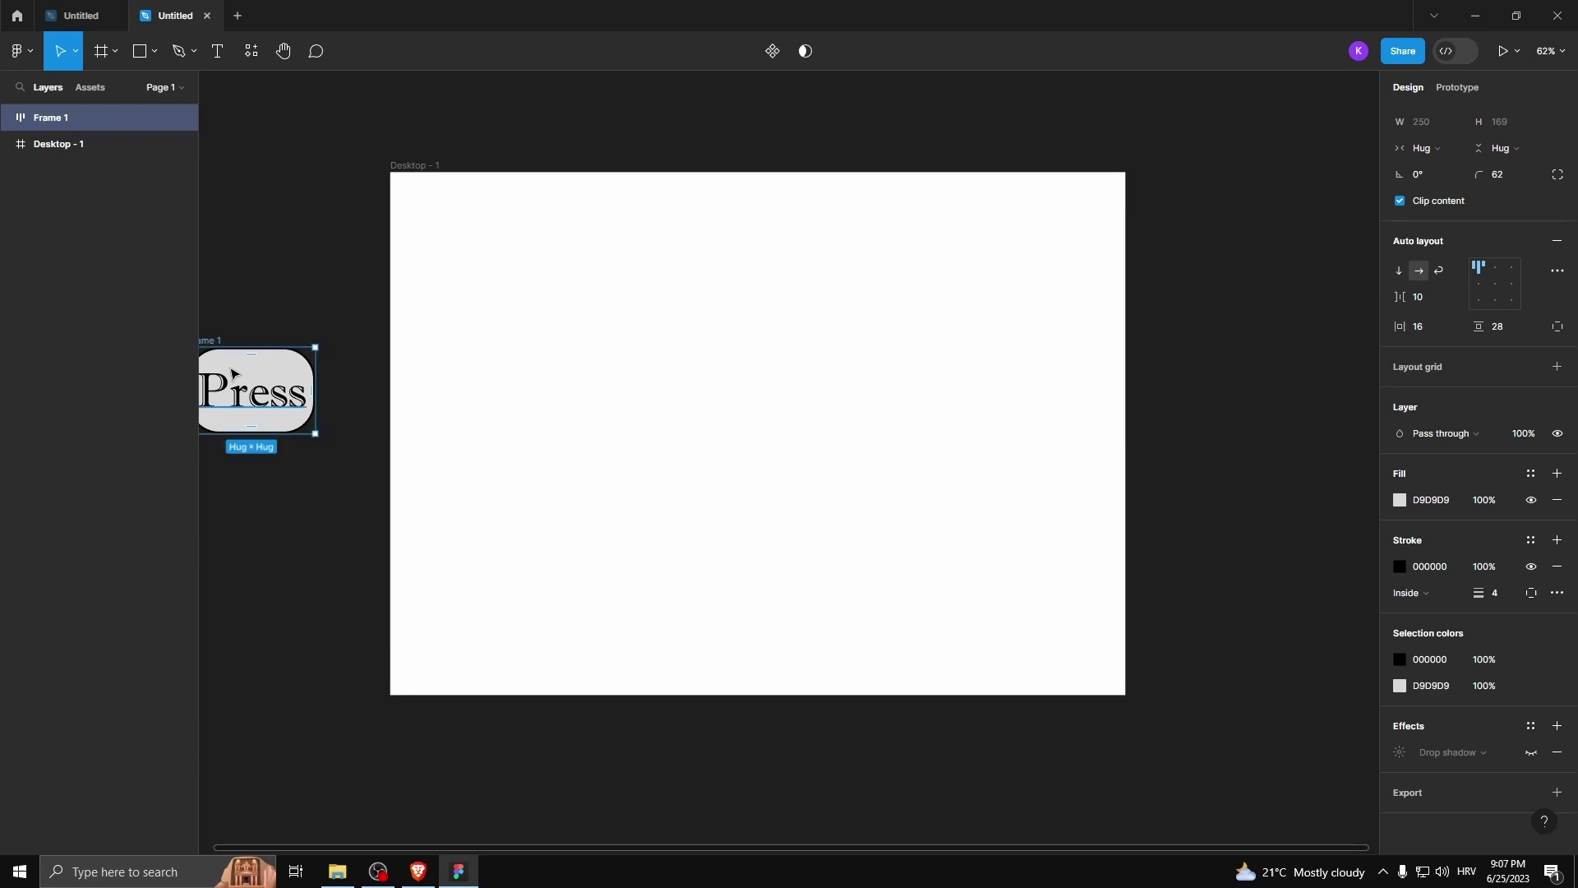
{"action": "scroll", "coordinate": [806, 366], "scroll_direction": "down", "scroll_amount": 2}
{"action": "scroll", "coordinate": [279, 367], "scroll_direction": "up", "scroll_amount": 3}
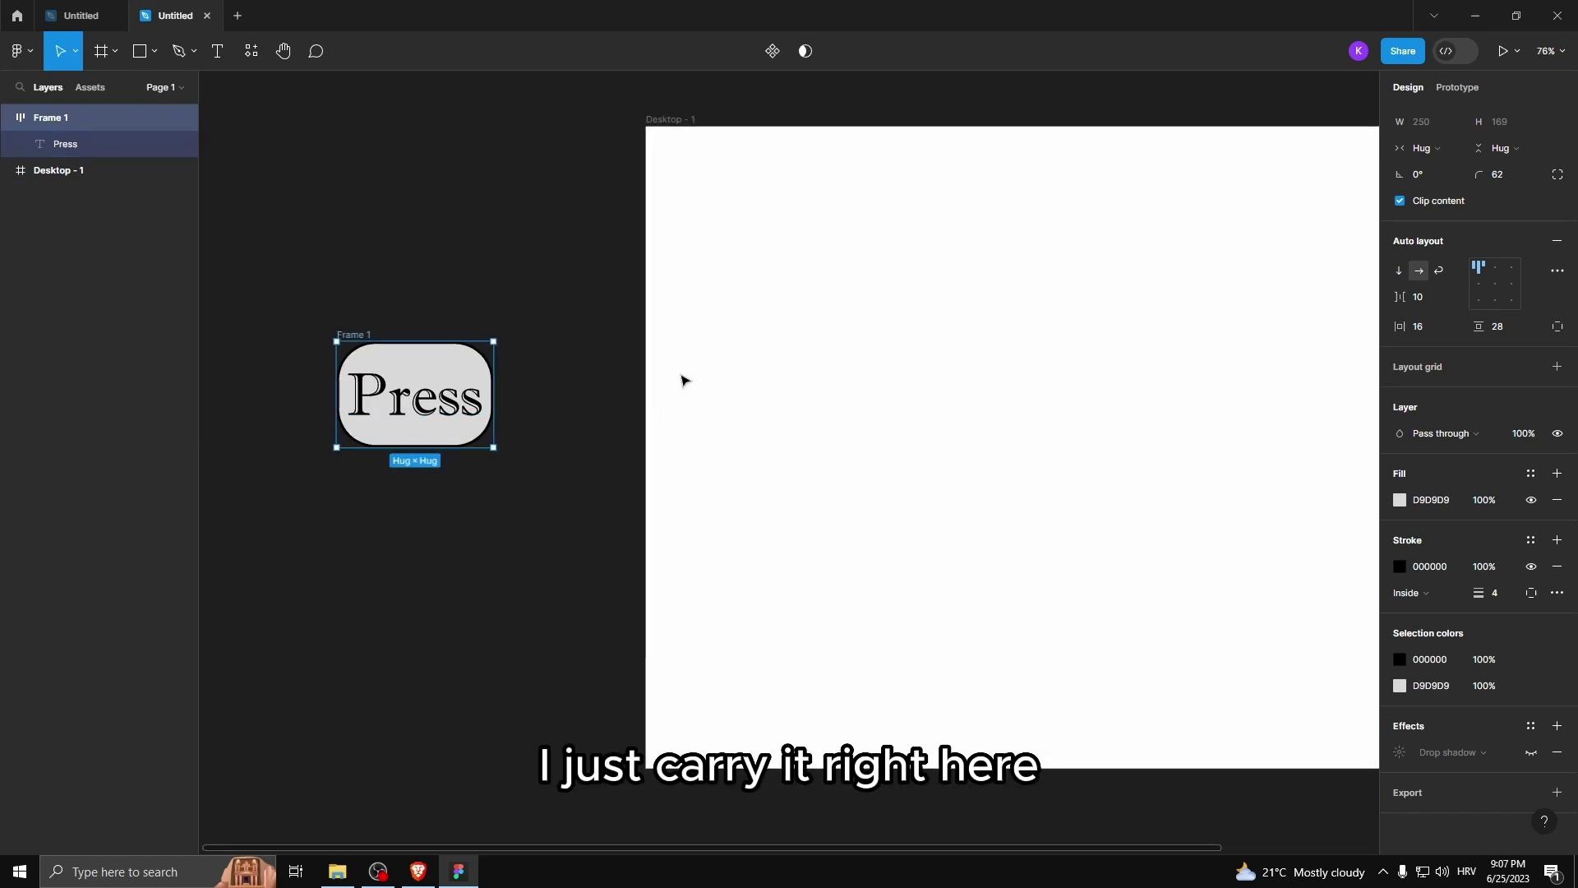
{"action": "scroll", "coordinate": [683, 377], "scroll_direction": "down", "scroll_amount": 2}
{"action": "scroll", "coordinate": [366, 387], "scroll_direction": "up", "scroll_amount": 3}
- Make the Press button frame a component and add Variant2 and Variant3 beneath it
{"action": "scroll", "coordinate": [658, 390], "scroll_direction": "left", "scroll_amount": 2}
{"action": "left_click_drag", "start_coordinate": [571, 278], "coordinate": [906, 554]}
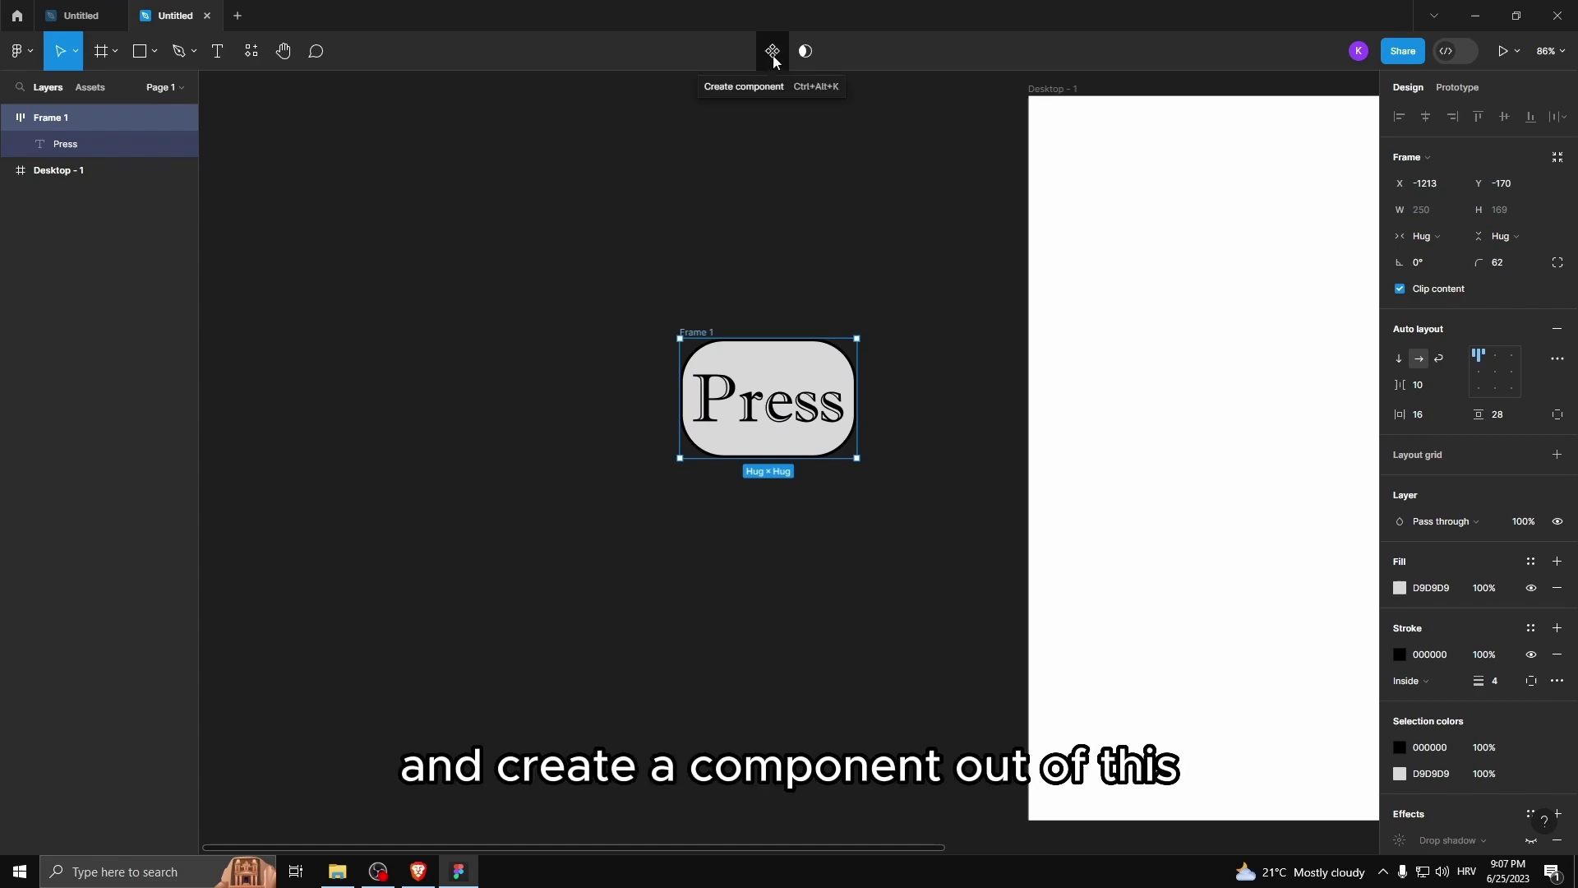
{"action": "left_click", "coordinate": [773, 54]}
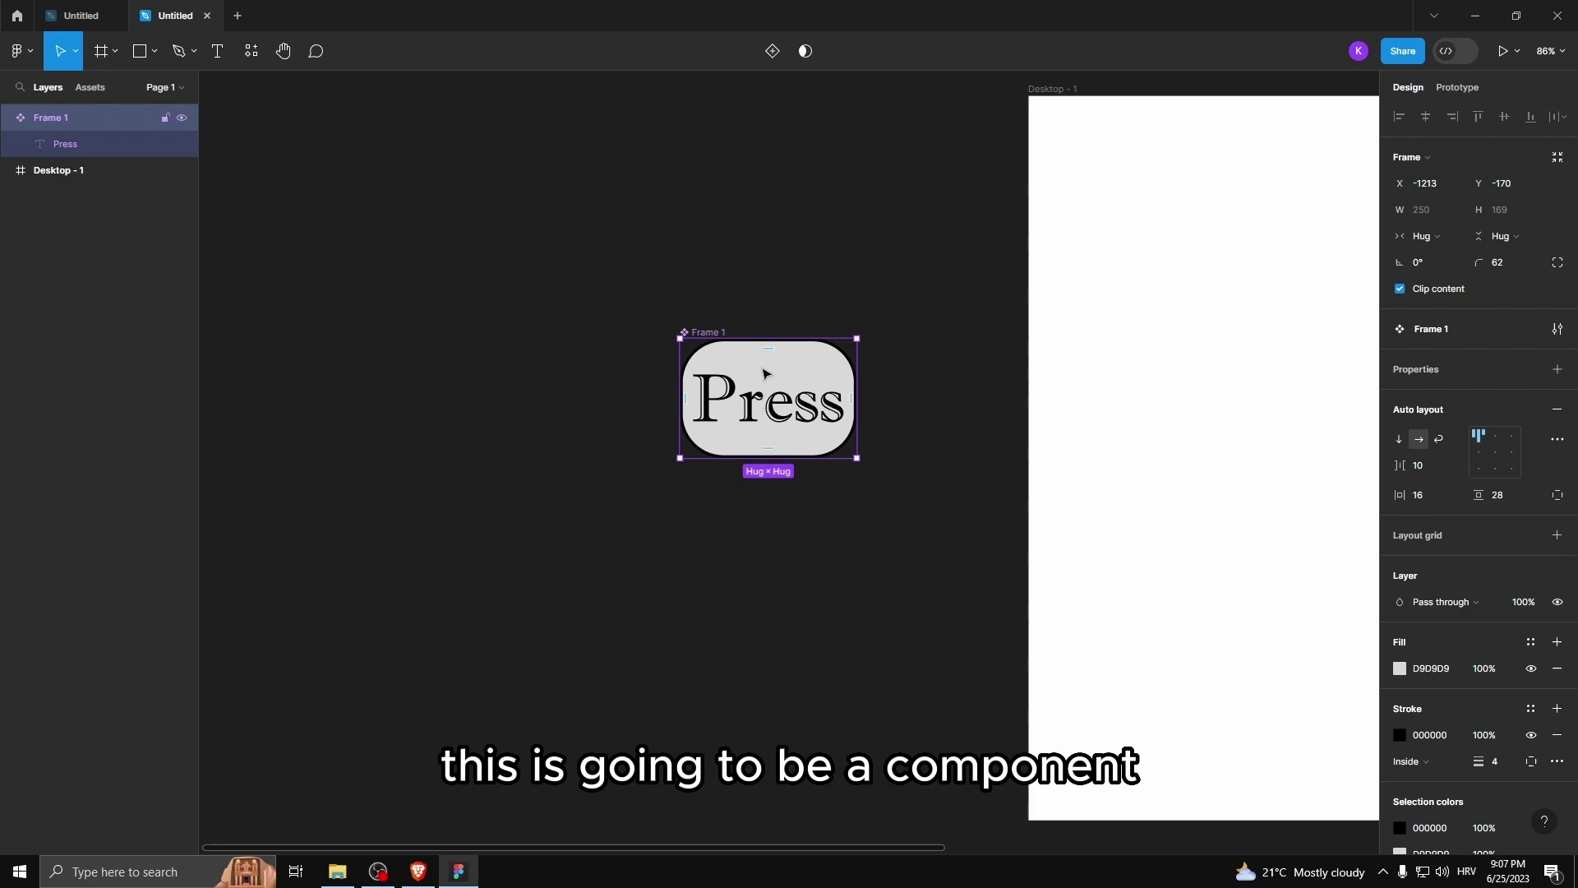
{"action": "left_click", "coordinate": [773, 53]}
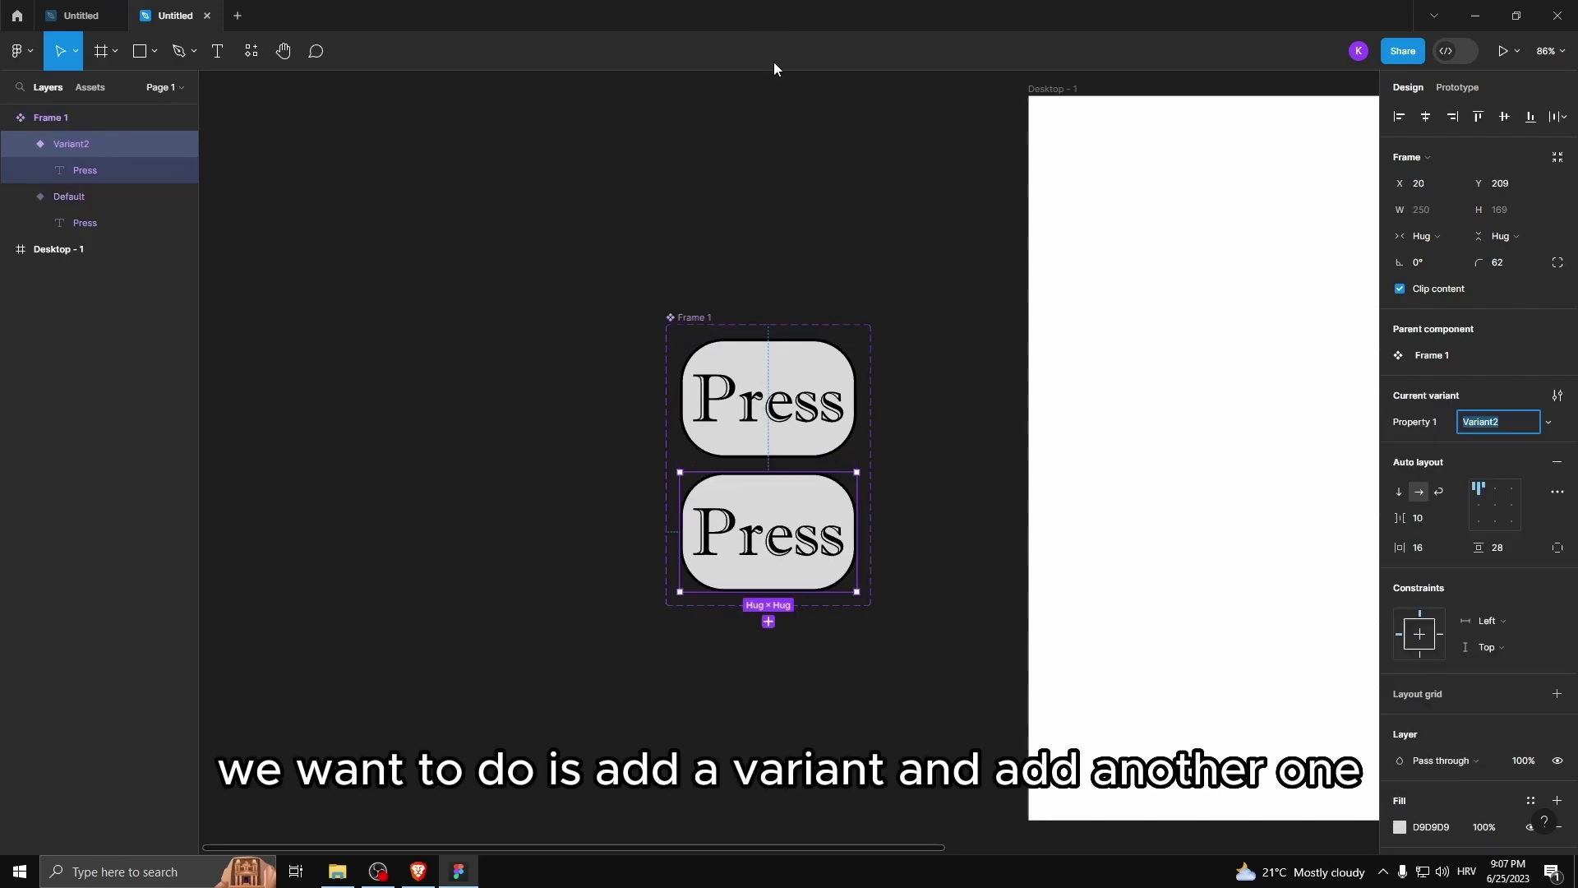
{"action": "left_click", "coordinate": [769, 622]}
{"action": "scroll", "coordinate": [867, 400], "scroll_direction": "down", "scroll_amount": 3}
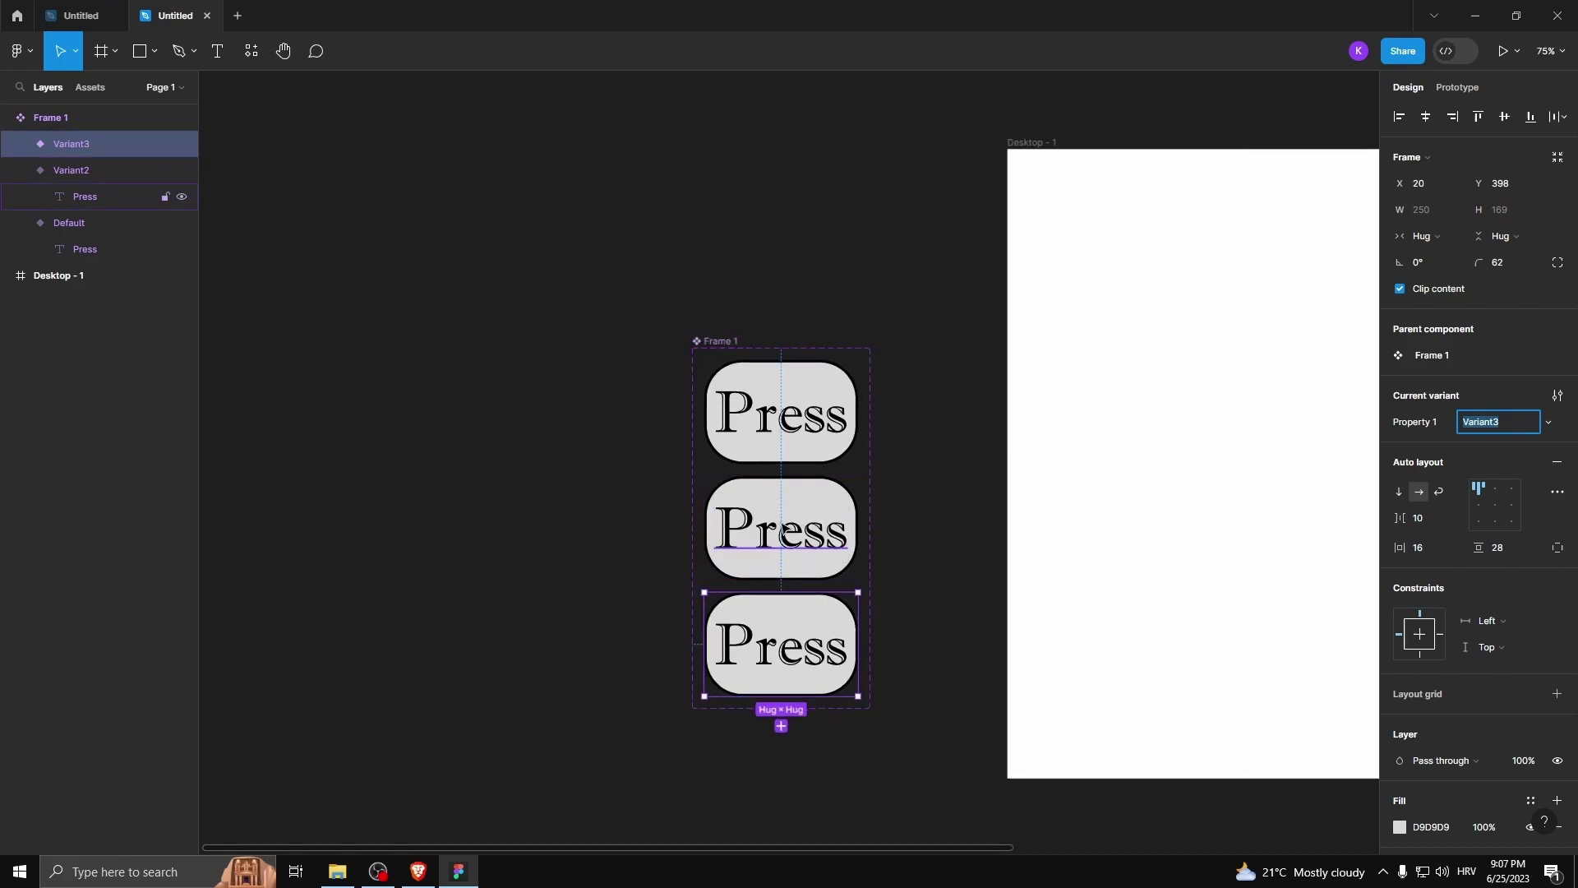
- Relabel the middle variant 'Hovering' and the bottom variant 'Pressed'
{"action": "scroll", "coordinate": [867, 400], "scroll_direction": "up", "scroll_amount": 3}
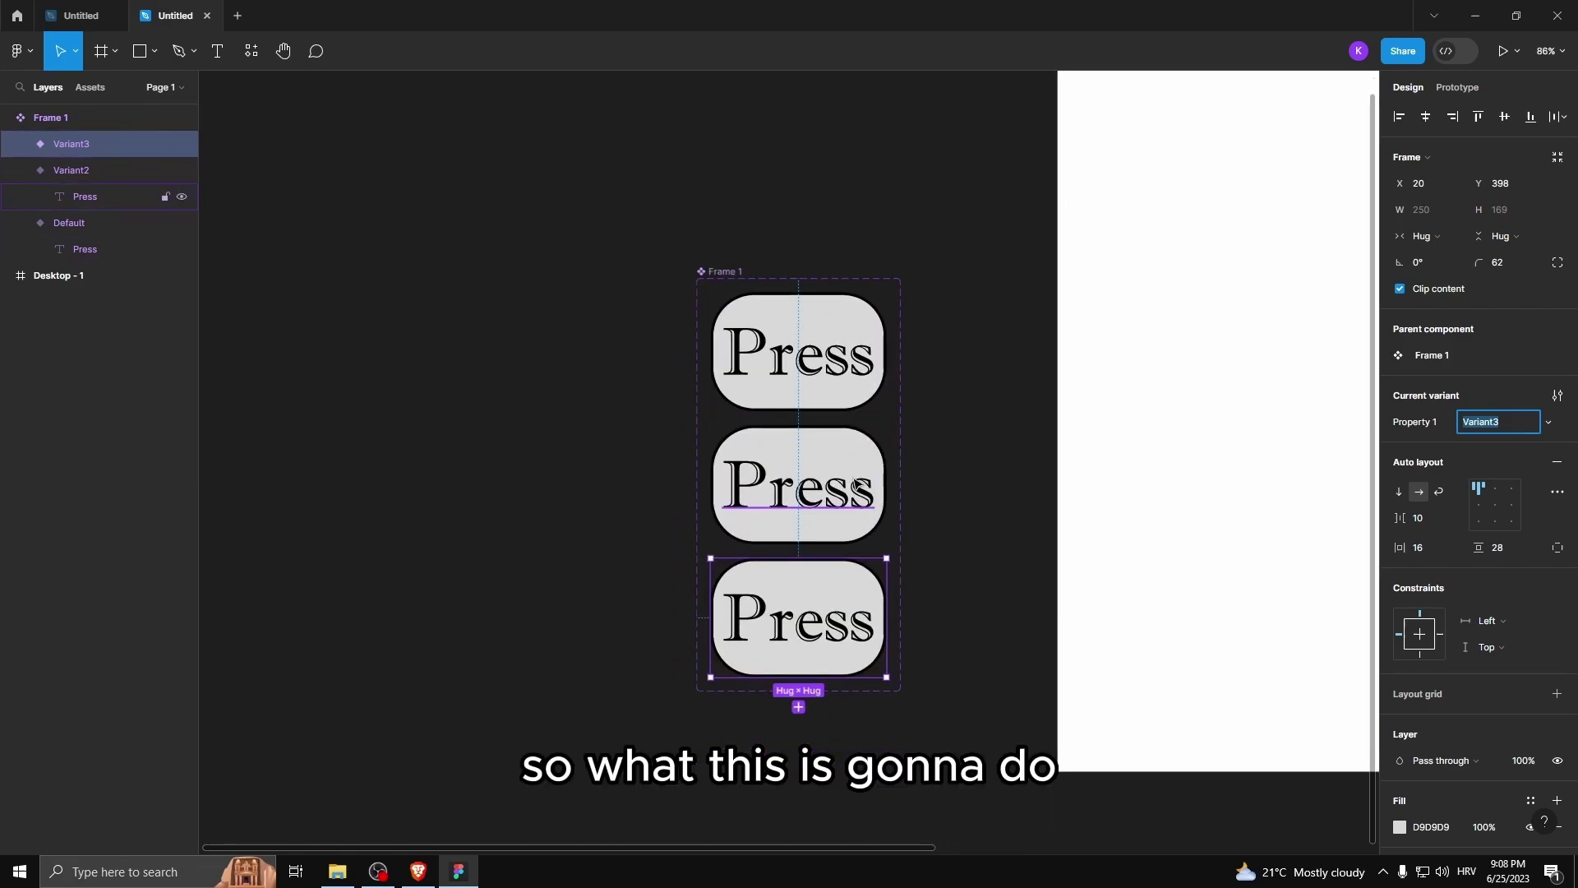
{"action": "left_click", "coordinate": [818, 445]}
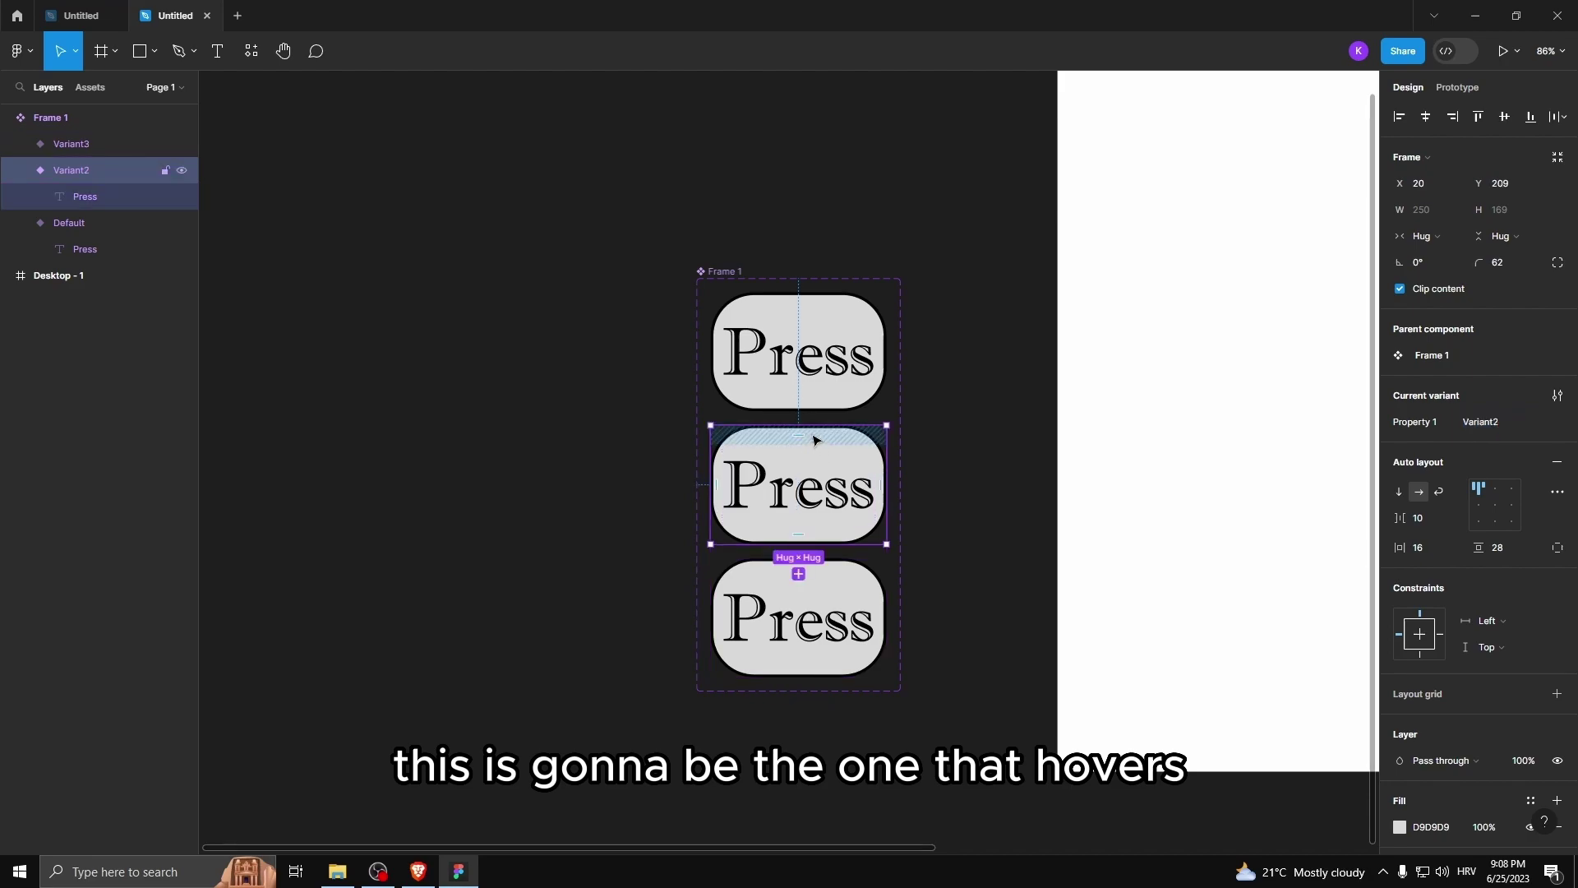
{"action": "left_click", "coordinate": [830, 588]}
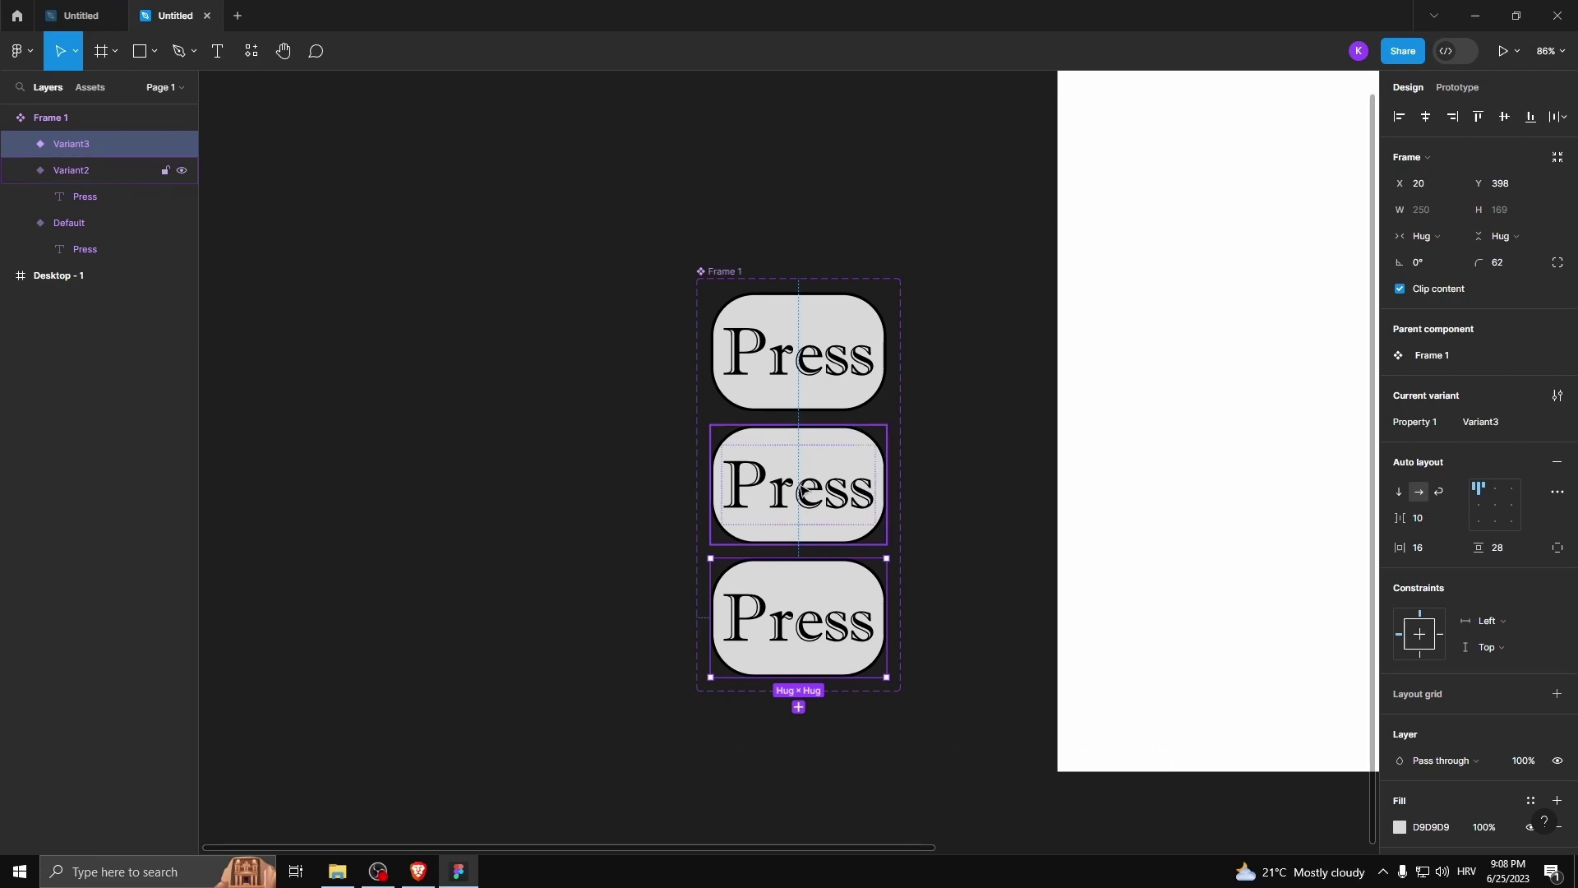
{"action": "double_click", "coordinate": [855, 489]}
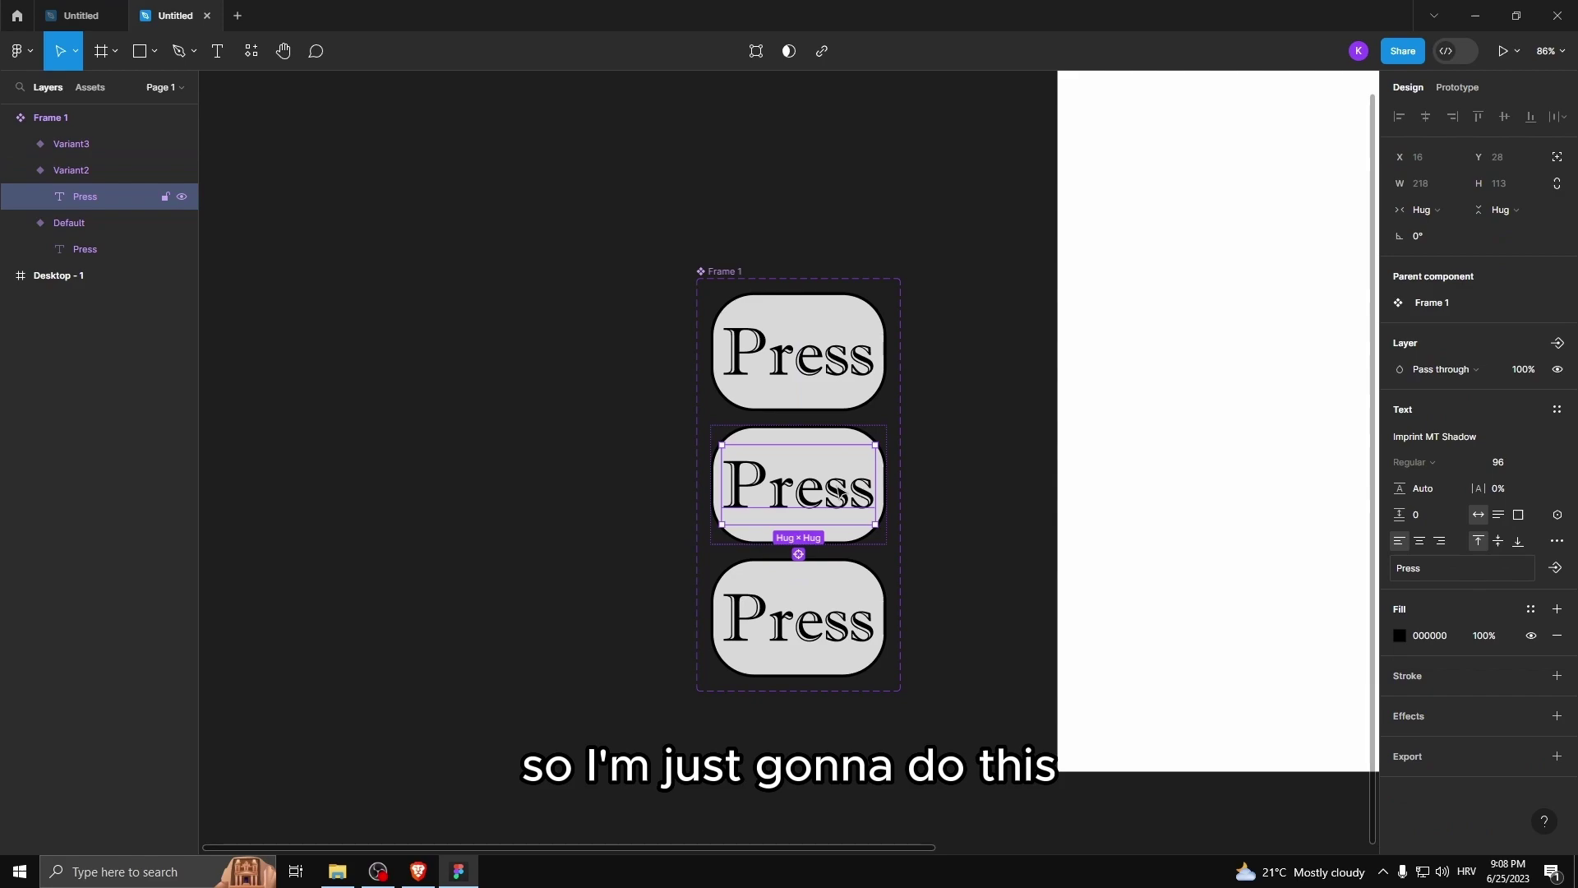
{"action": "double_click", "coordinate": [838, 492]}
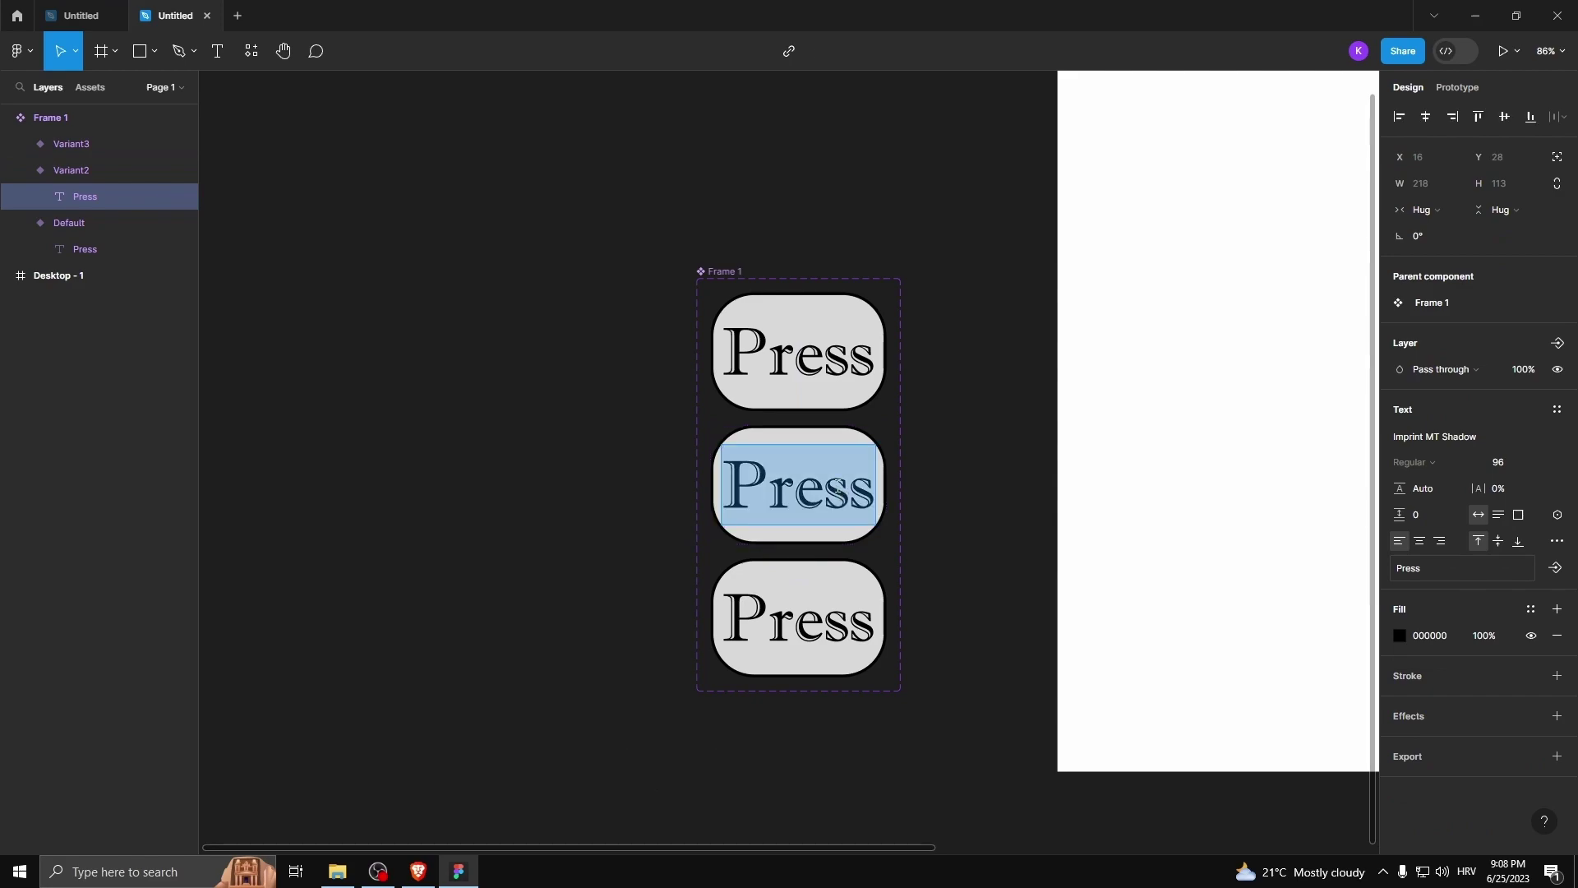
{"action": "type", "text": "Hovering"}
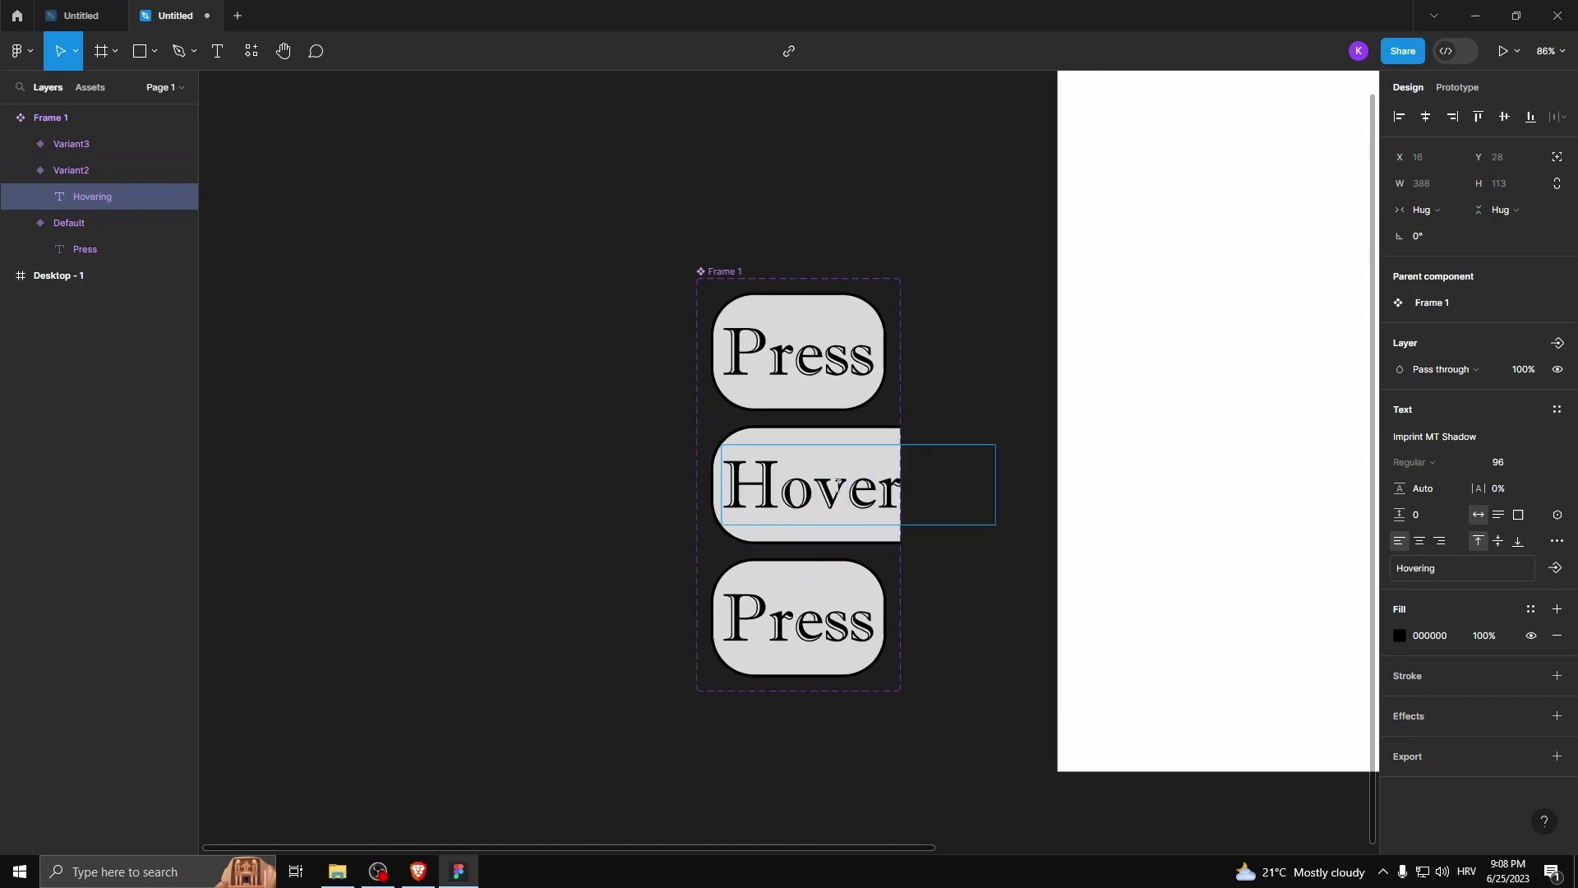
{"action": "double_click", "coordinate": [796, 622]}
{"action": "double_click", "coordinate": [796, 622]}
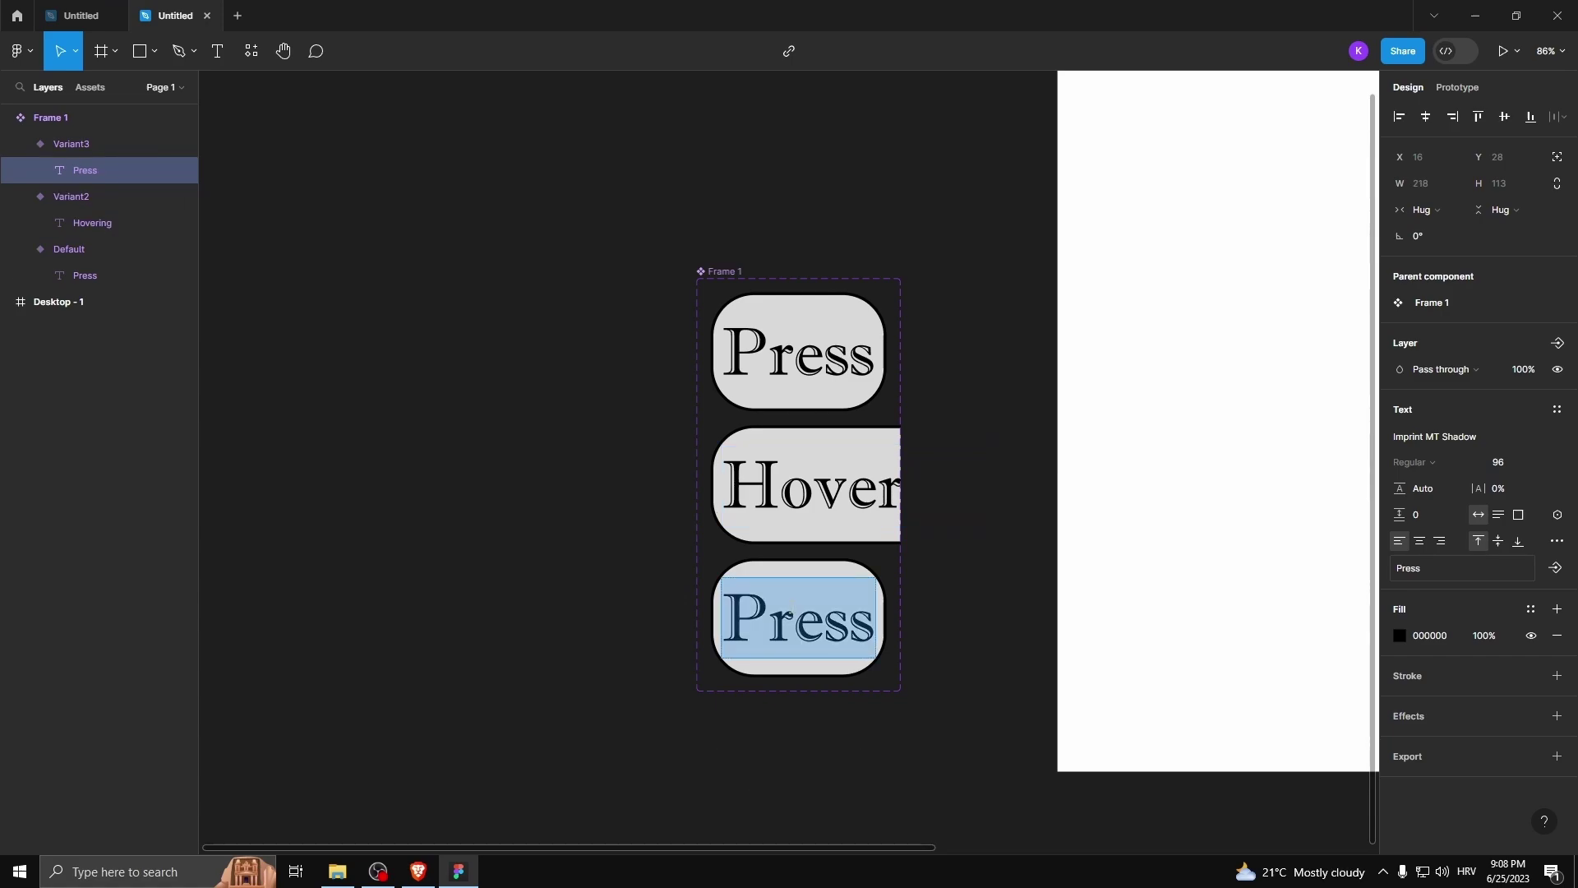
{"action": "type", "text": "Pressed"}
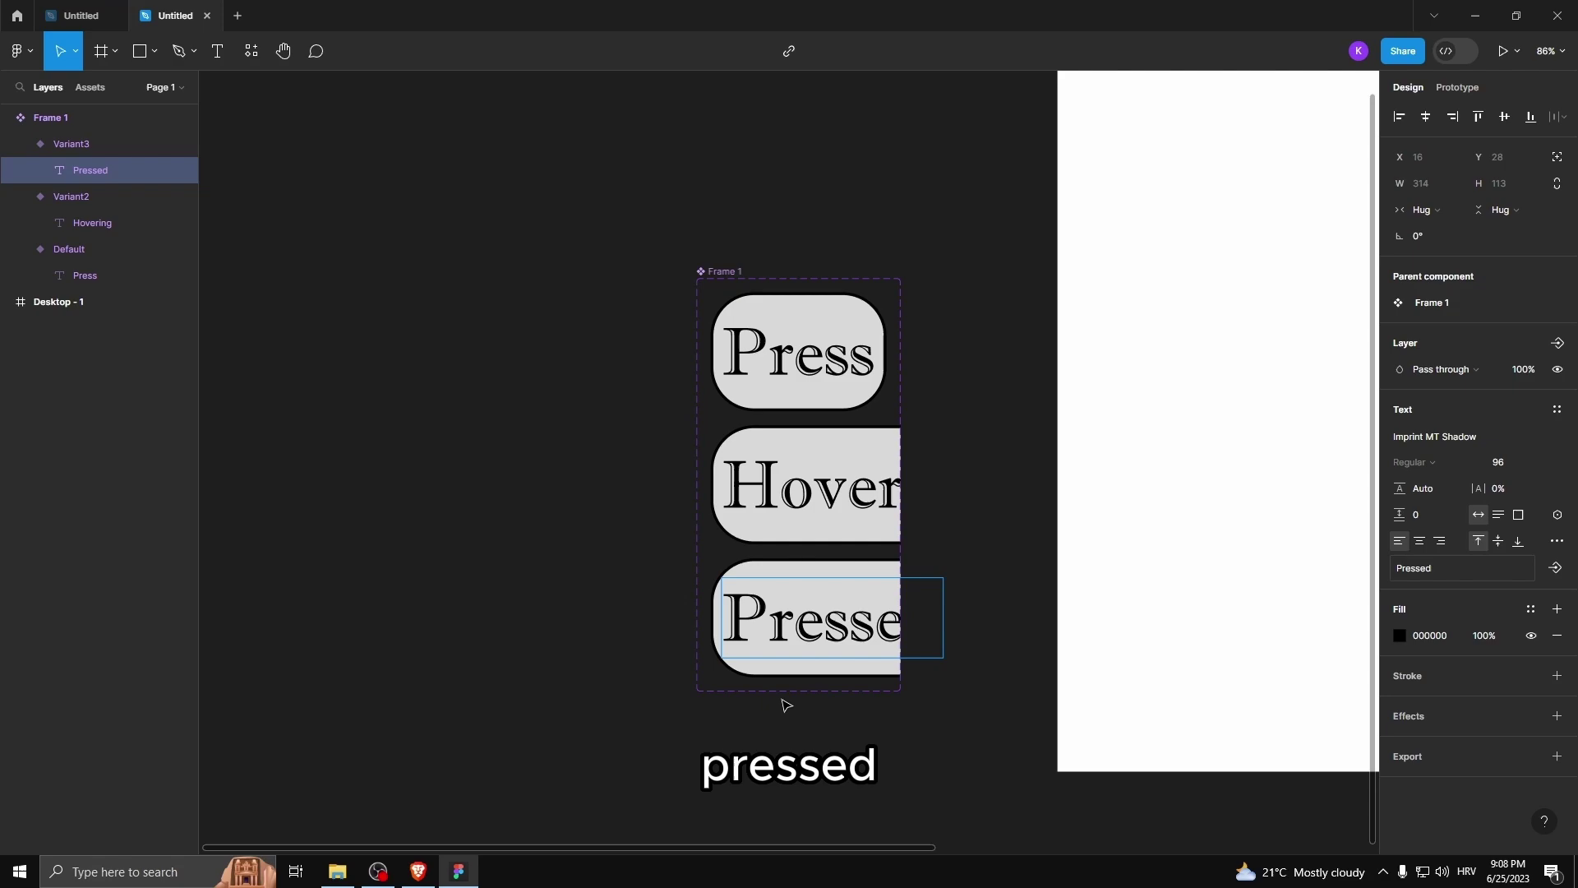
{"action": "key", "text": "Escape"}
{"action": "left_click", "coordinate": [535, 501]}
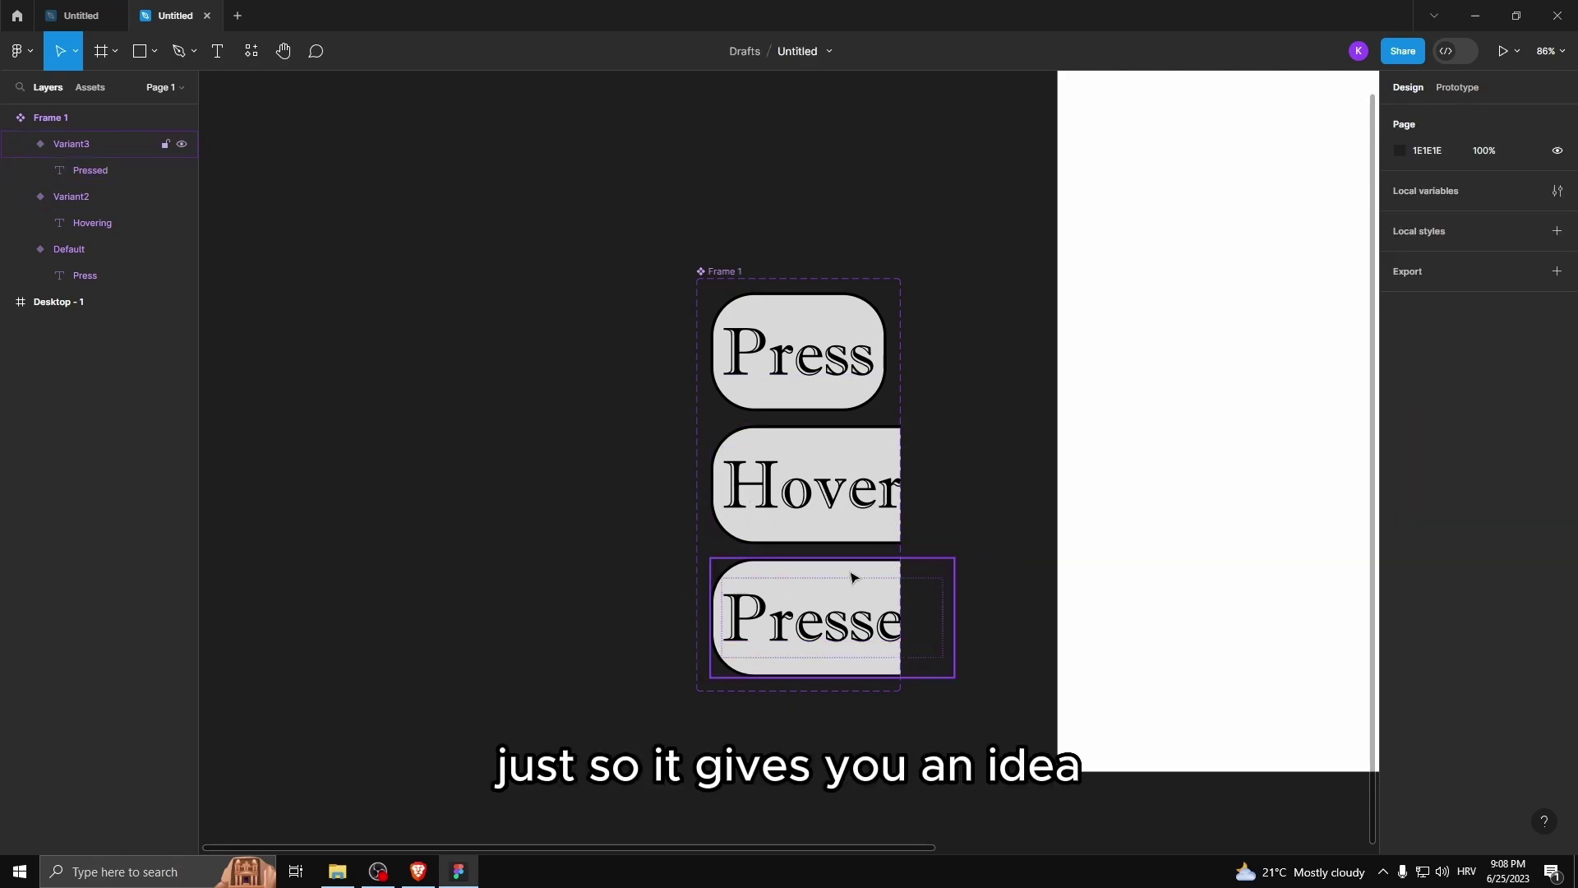
- Widen the variant set so the longer labels fit
{"action": "scroll", "coordinate": [853, 578], "scroll_direction": "up", "scroll_amount": 1, "text": "ctrl"}
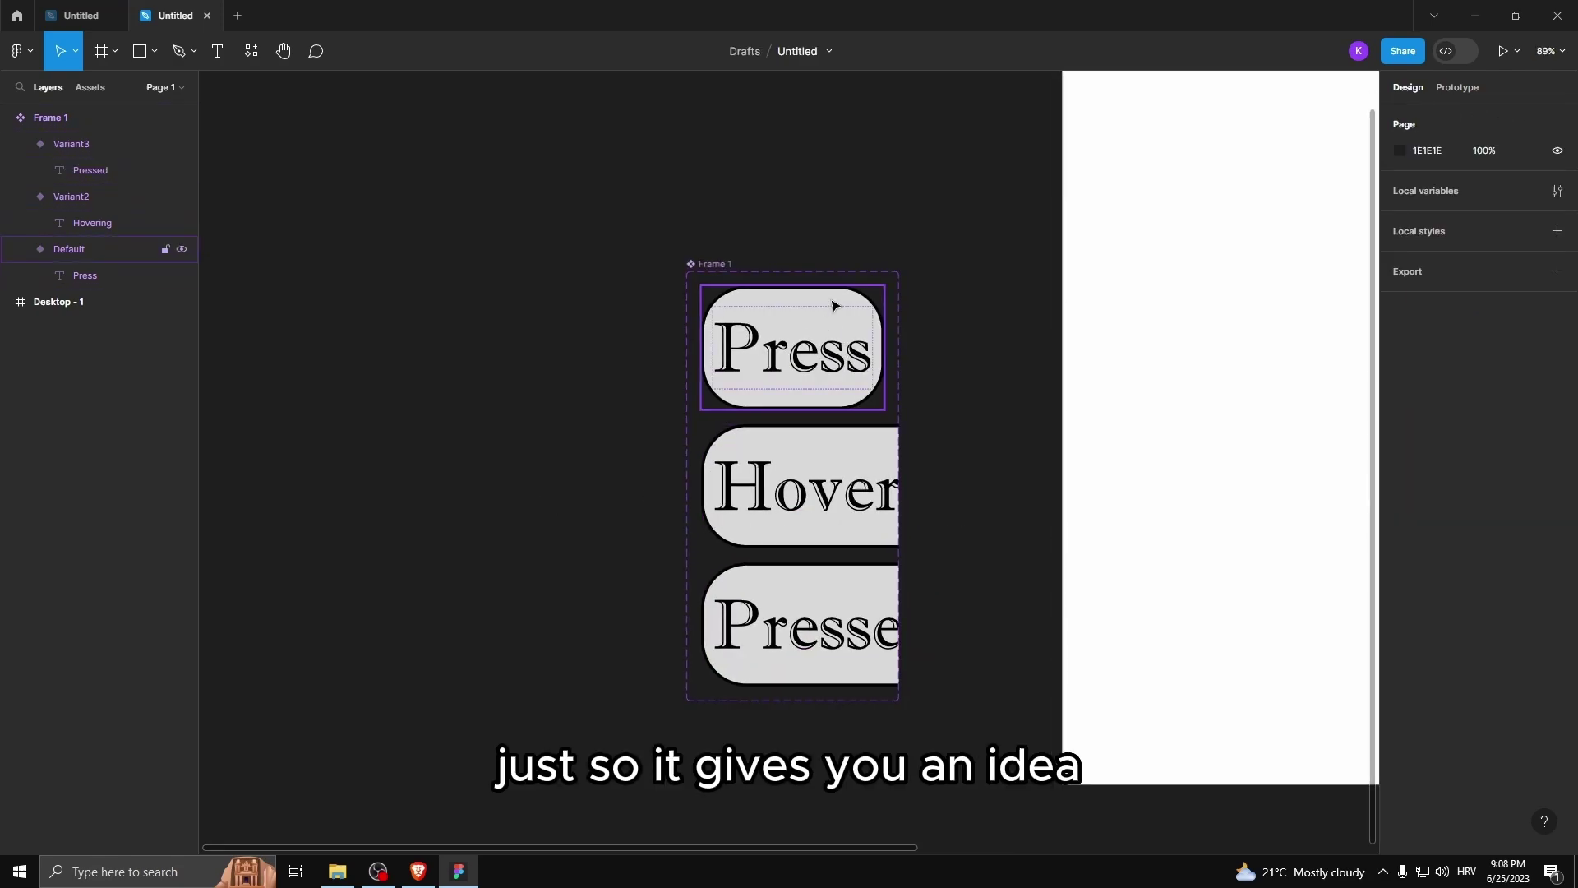
{"action": "left_click", "coordinate": [898, 346]}
{"action": "scroll", "coordinate": [899, 345], "scroll_direction": "down", "scroll_amount": 3}
{"action": "left_click_drag", "start_coordinate": [628, 485], "coordinate": [763, 486]}
{"action": "scroll", "coordinate": [426, 608], "scroll_direction": "up", "scroll_amount": 2, "text": "ctrl"}
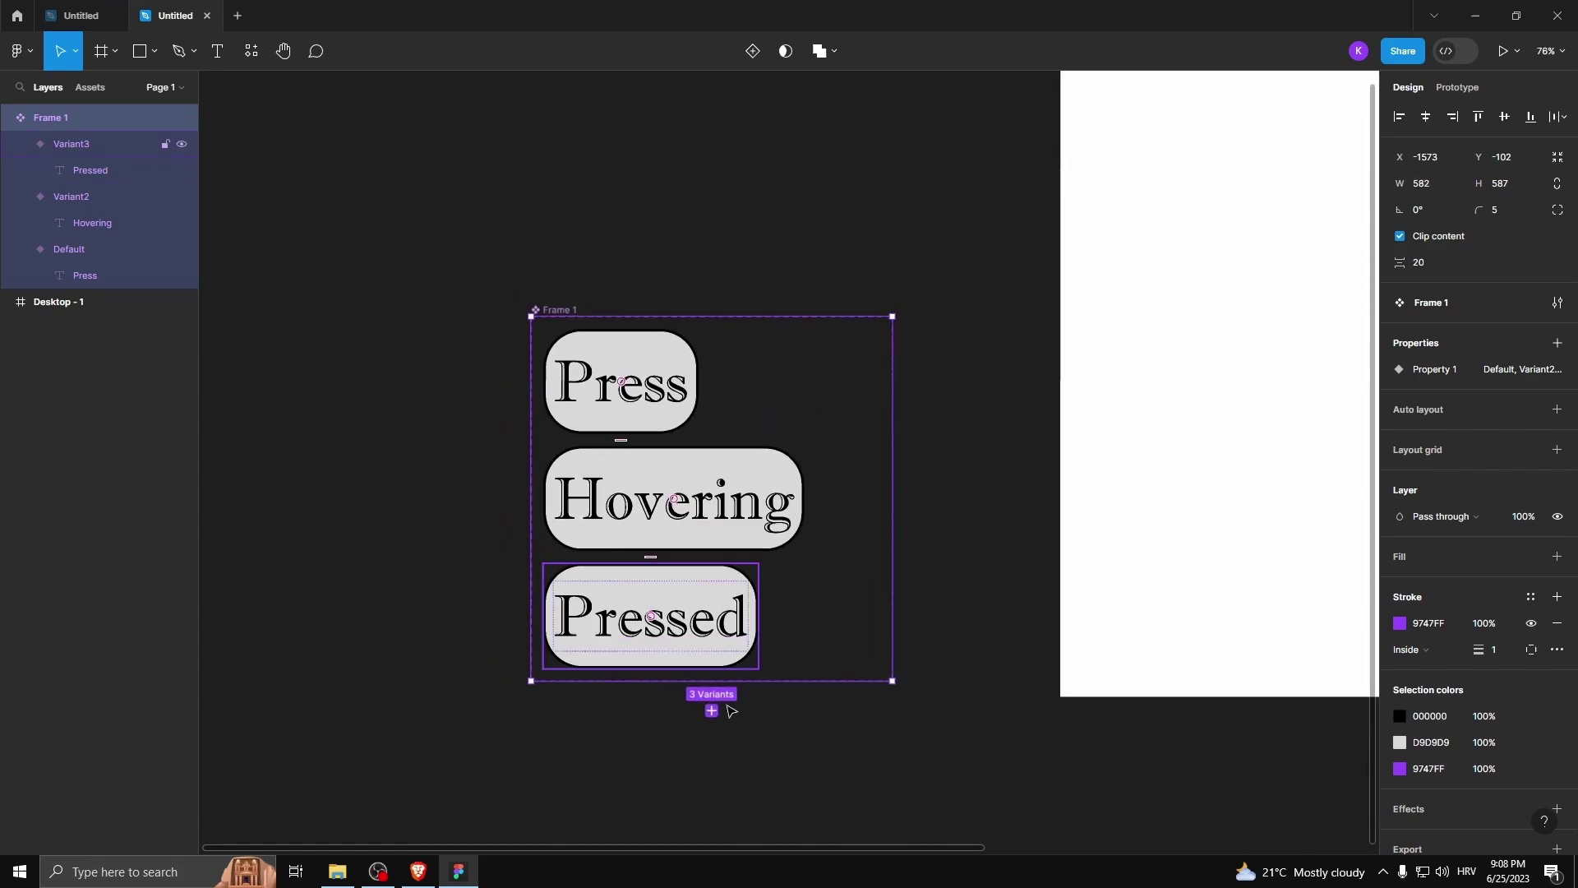
{"action": "left_click", "coordinate": [731, 712]}
{"action": "scroll", "coordinate": [584, 638], "scroll_direction": "up", "scroll_amount": 4, "text": "ctrl"}
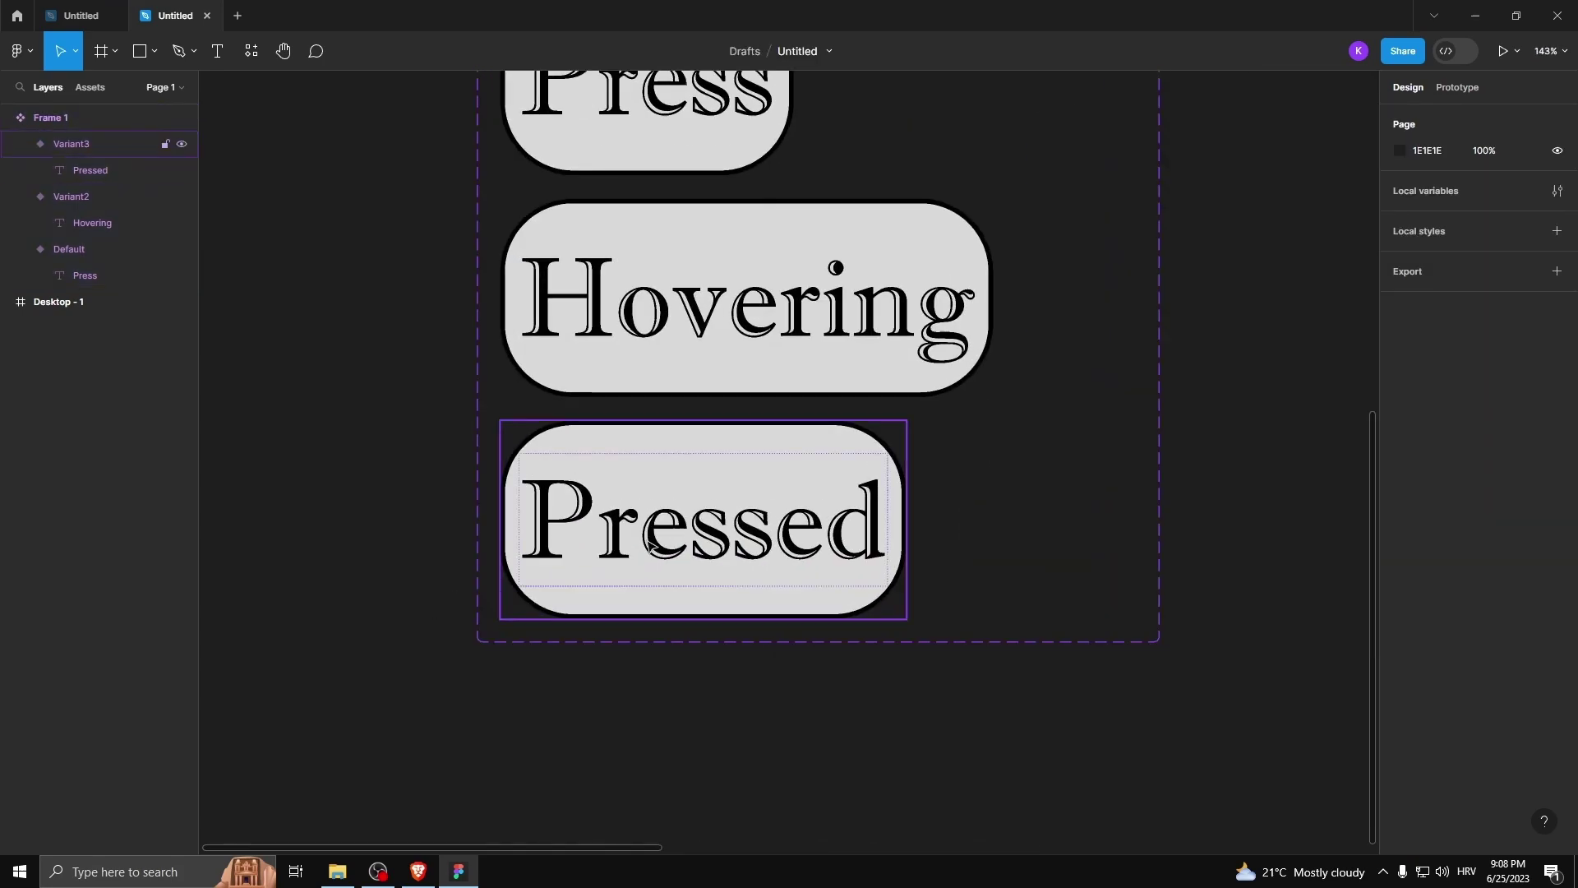
{"action": "scroll", "coordinate": [637, 671], "scroll_direction": "down", "scroll_amount": 2, "text": "ctrl"}
- Give the Pressed variant a red-to-magenta gradient fill angled across the button
{"action": "left_click", "coordinate": [663, 341]}
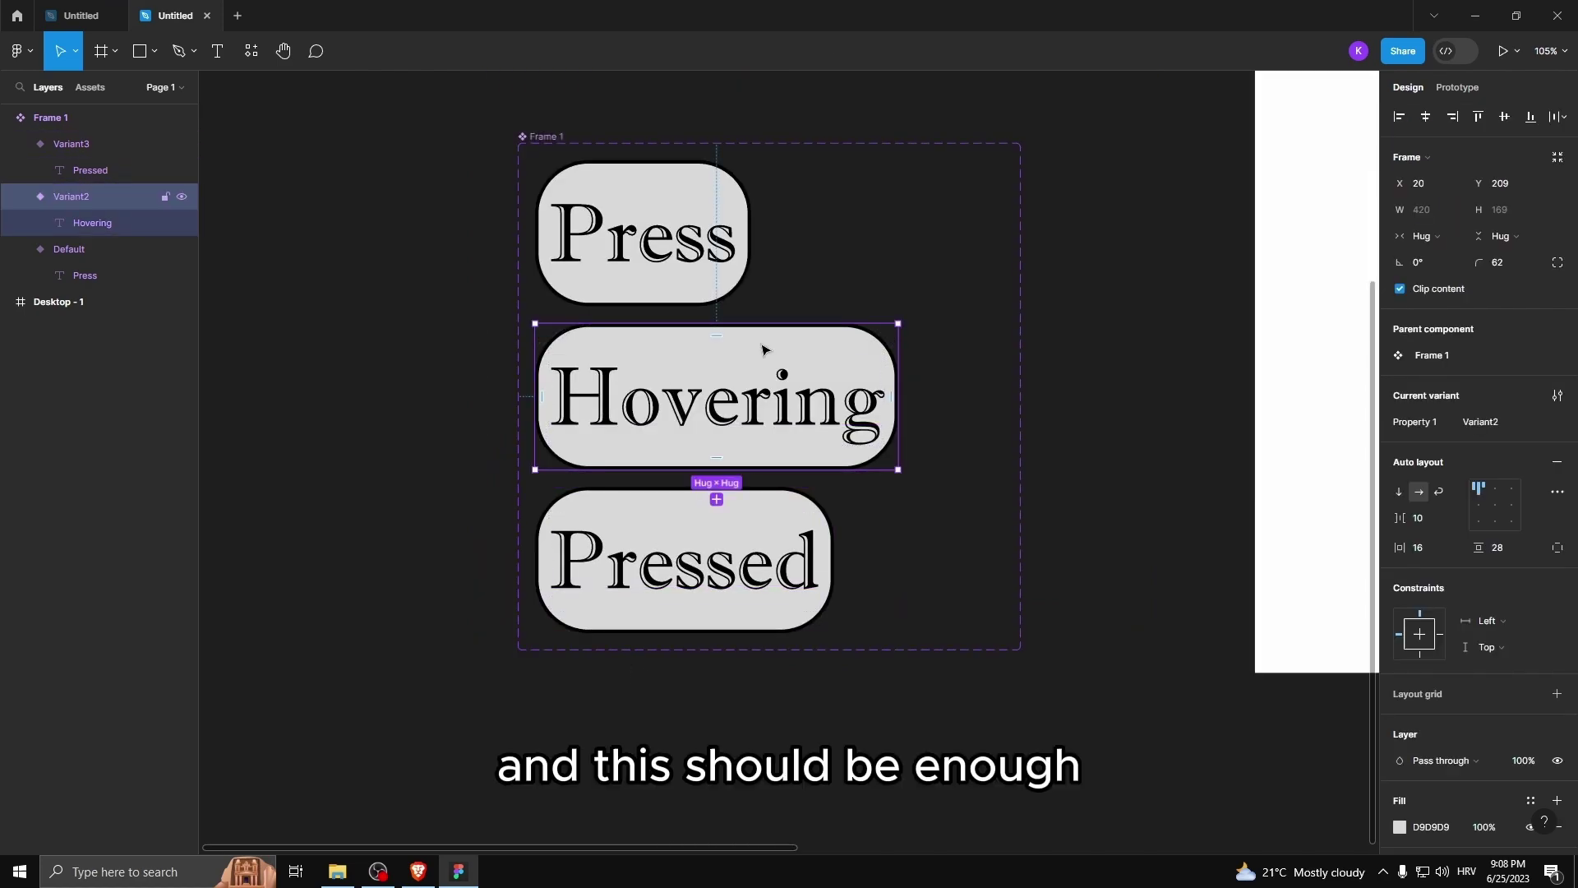
{"action": "scroll", "coordinate": [1241, 606], "scroll_direction": "down", "scroll_amount": 2}
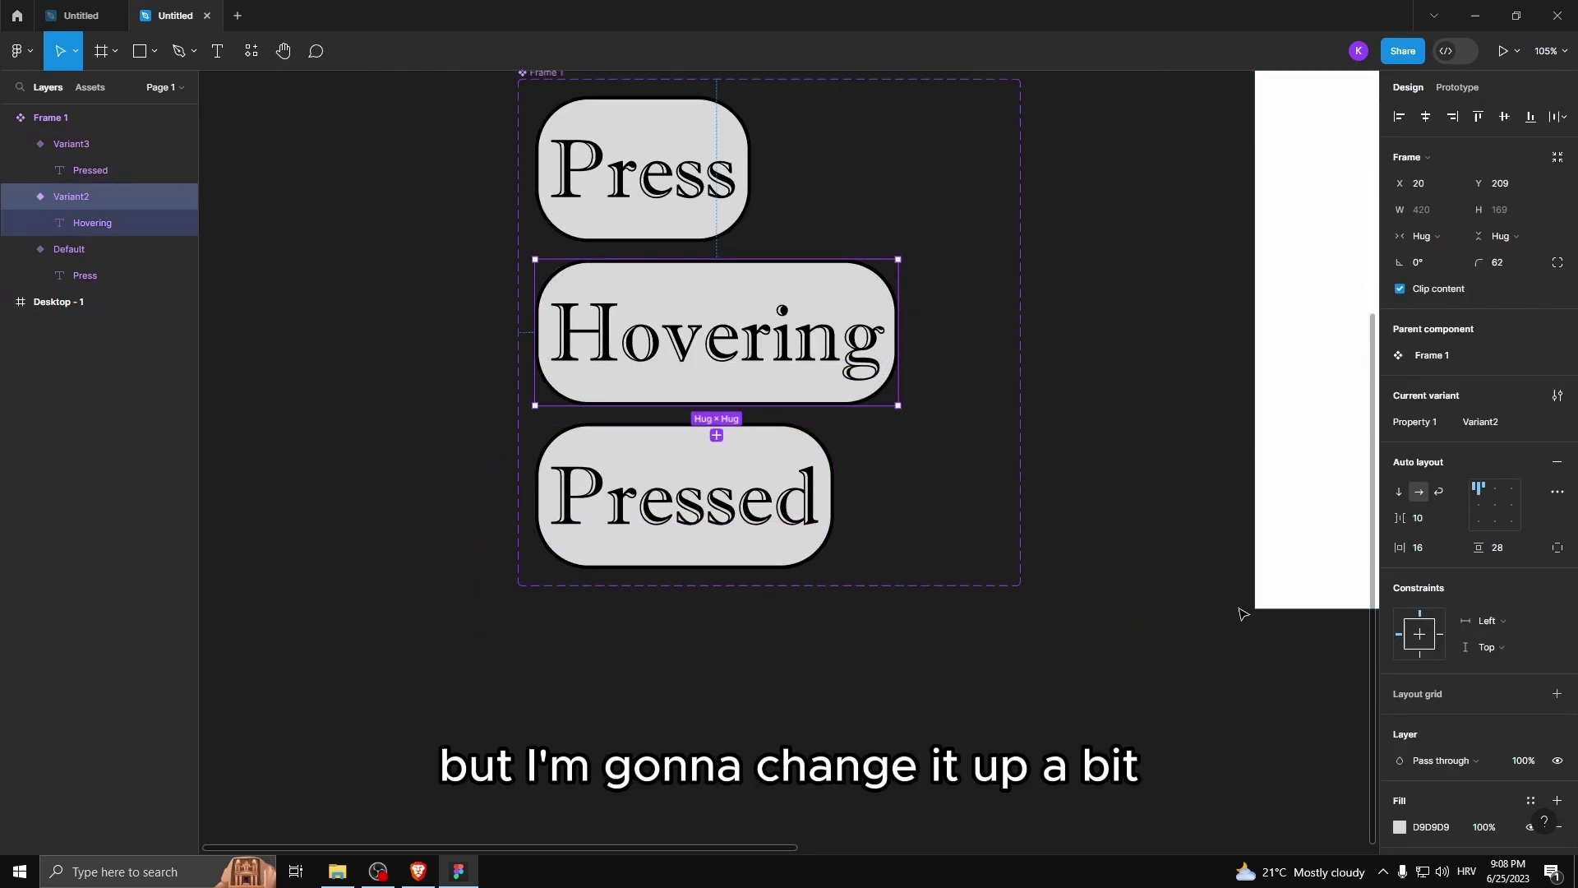
{"action": "scroll", "coordinate": [1443, 687], "scroll_direction": "down", "scroll_amount": 2}
{"action": "left_click", "coordinate": [682, 493]}
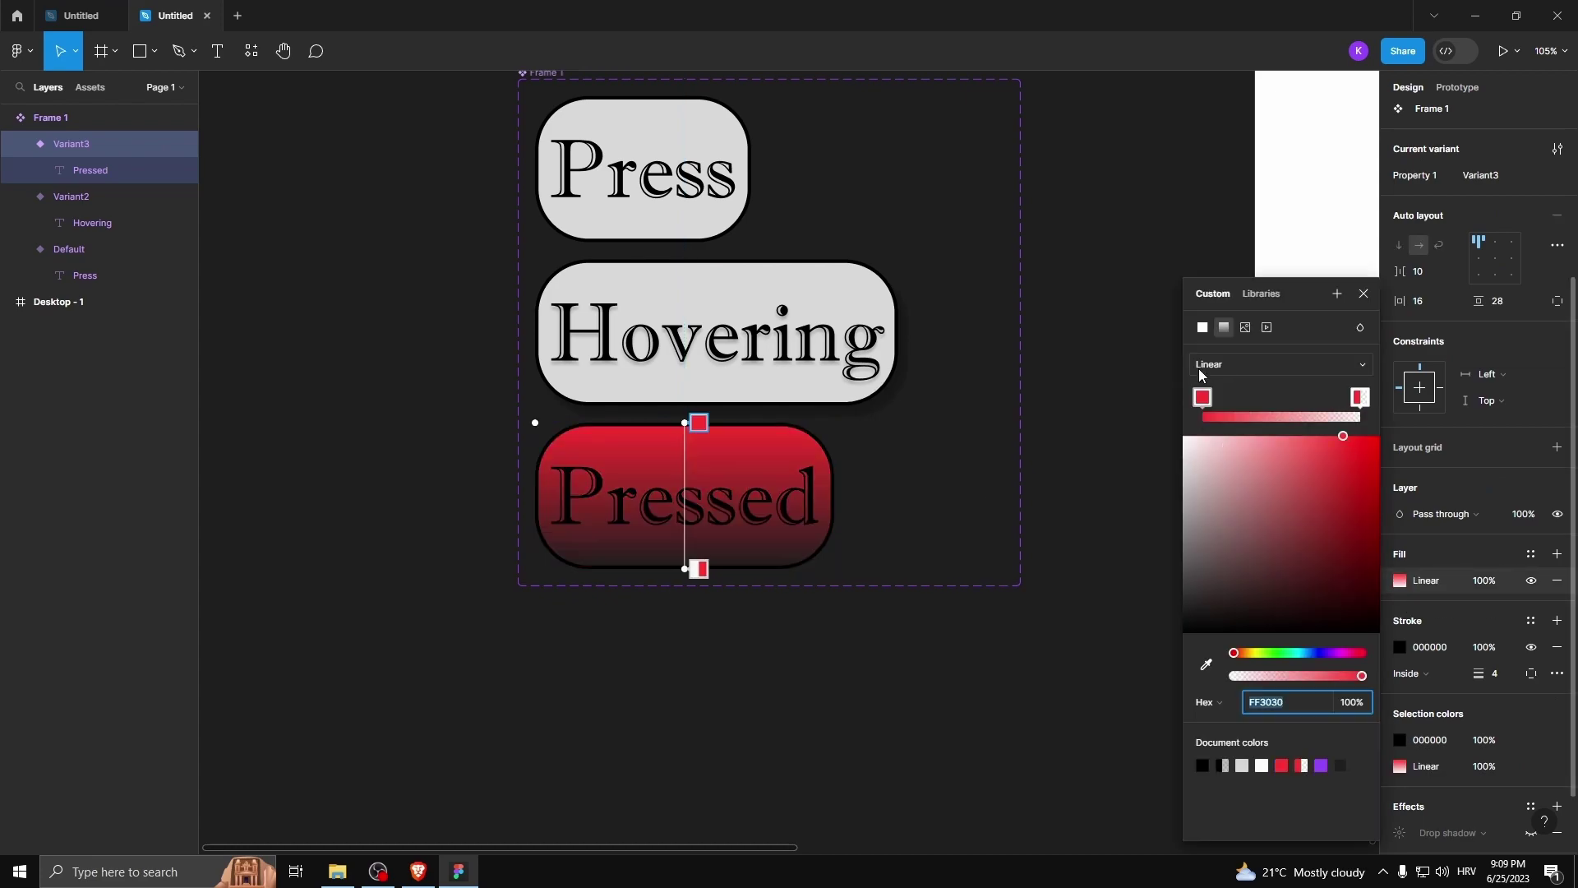
{"action": "left_click", "coordinate": [1321, 765]}
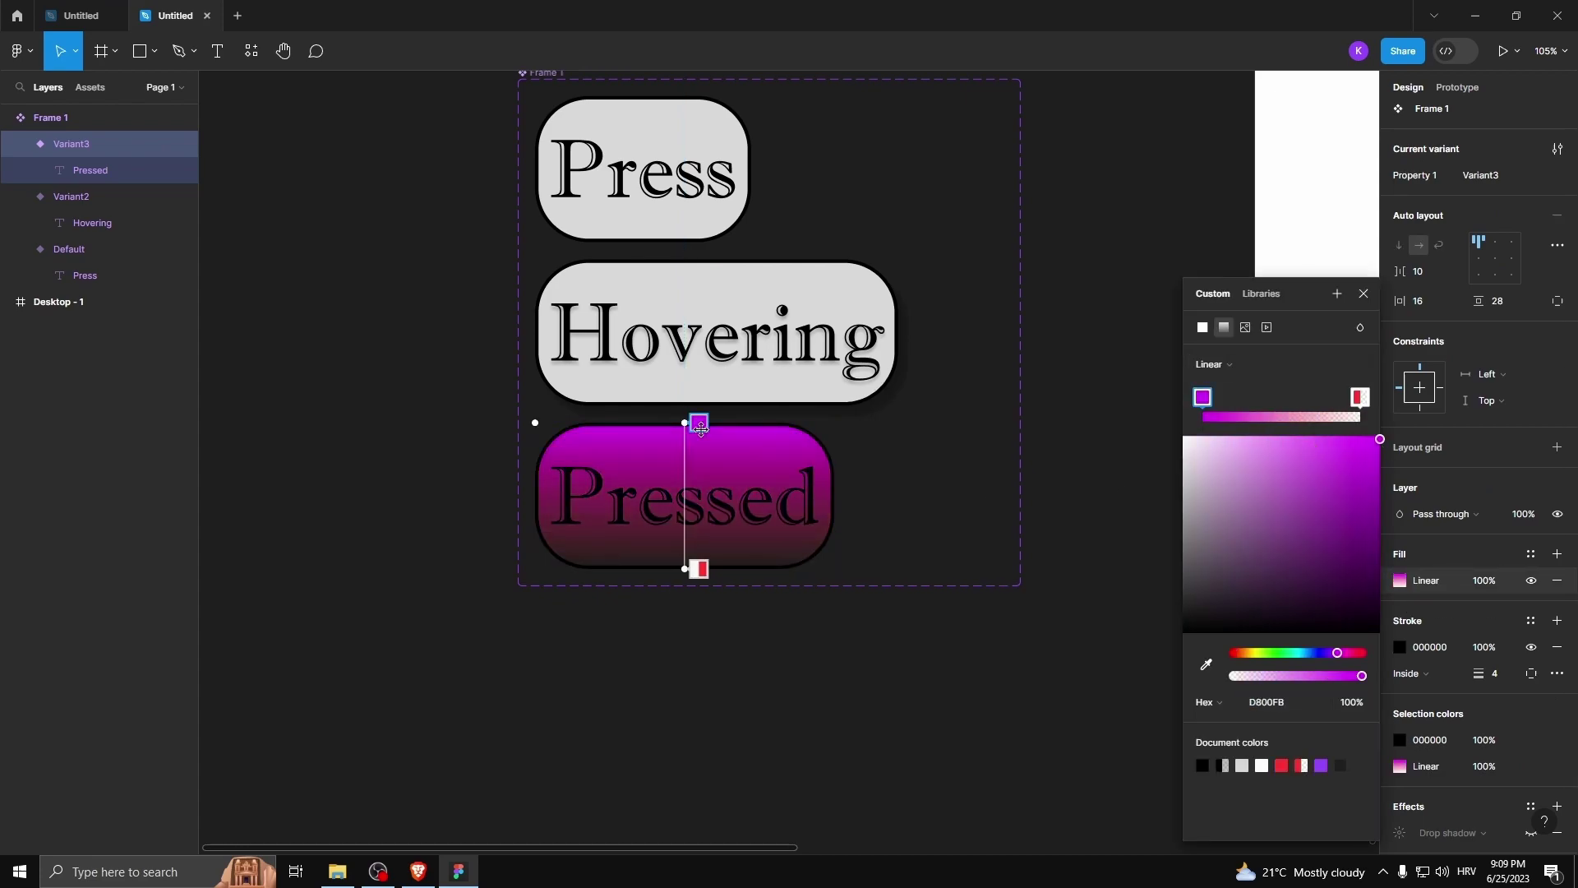
{"action": "left_click_drag", "start_coordinate": [699, 423], "coordinate": [820, 469]}
{"action": "key", "text": "Escape"}
{"action": "scroll", "coordinate": [777, 433], "scroll_direction": "up", "scroll_amount": 2, "text": "ctrl"}
{"action": "scroll", "coordinate": [775, 434], "scroll_direction": "down", "scroll_amount": 5, "text": "ctrl"}
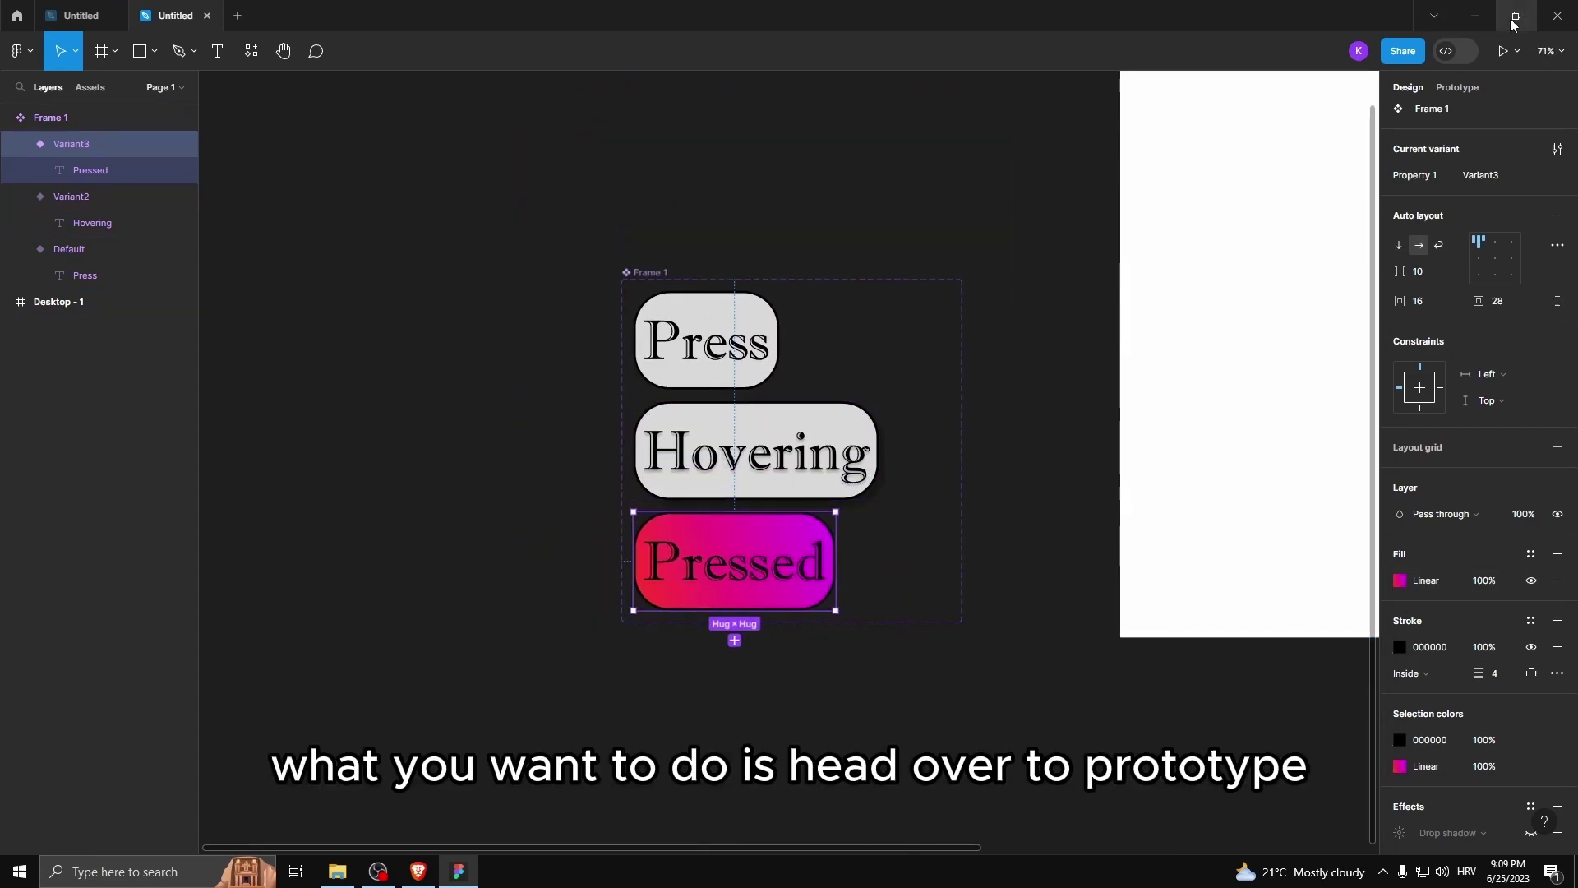
- Shift the Pressed button further right inside the component frame
{"action": "left_click", "coordinate": [1458, 87]}
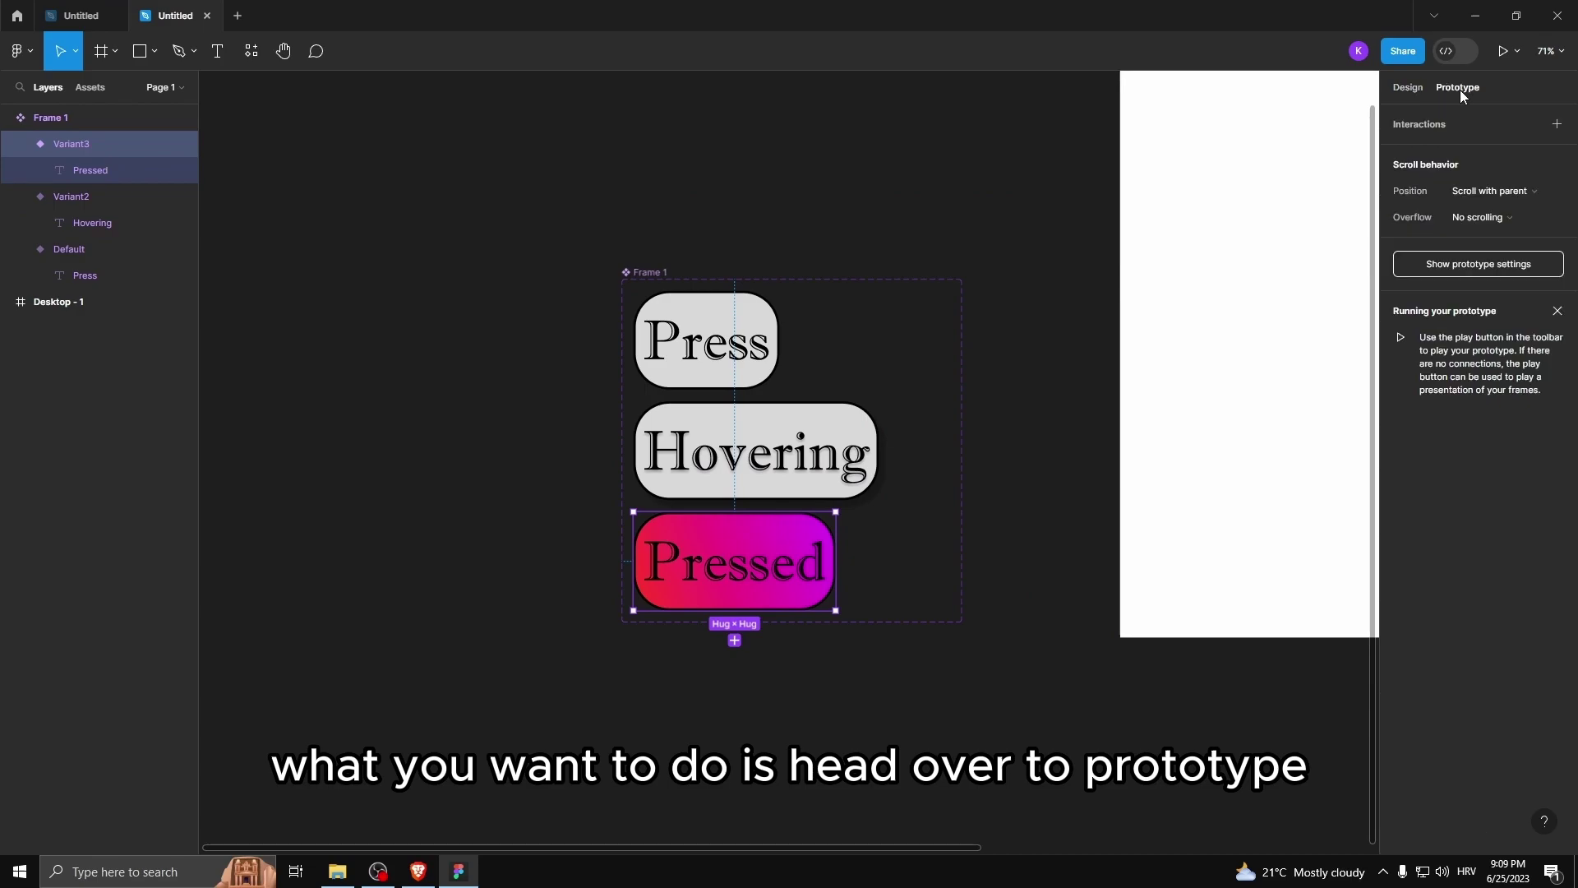
{"action": "key", "text": "alt+8"}
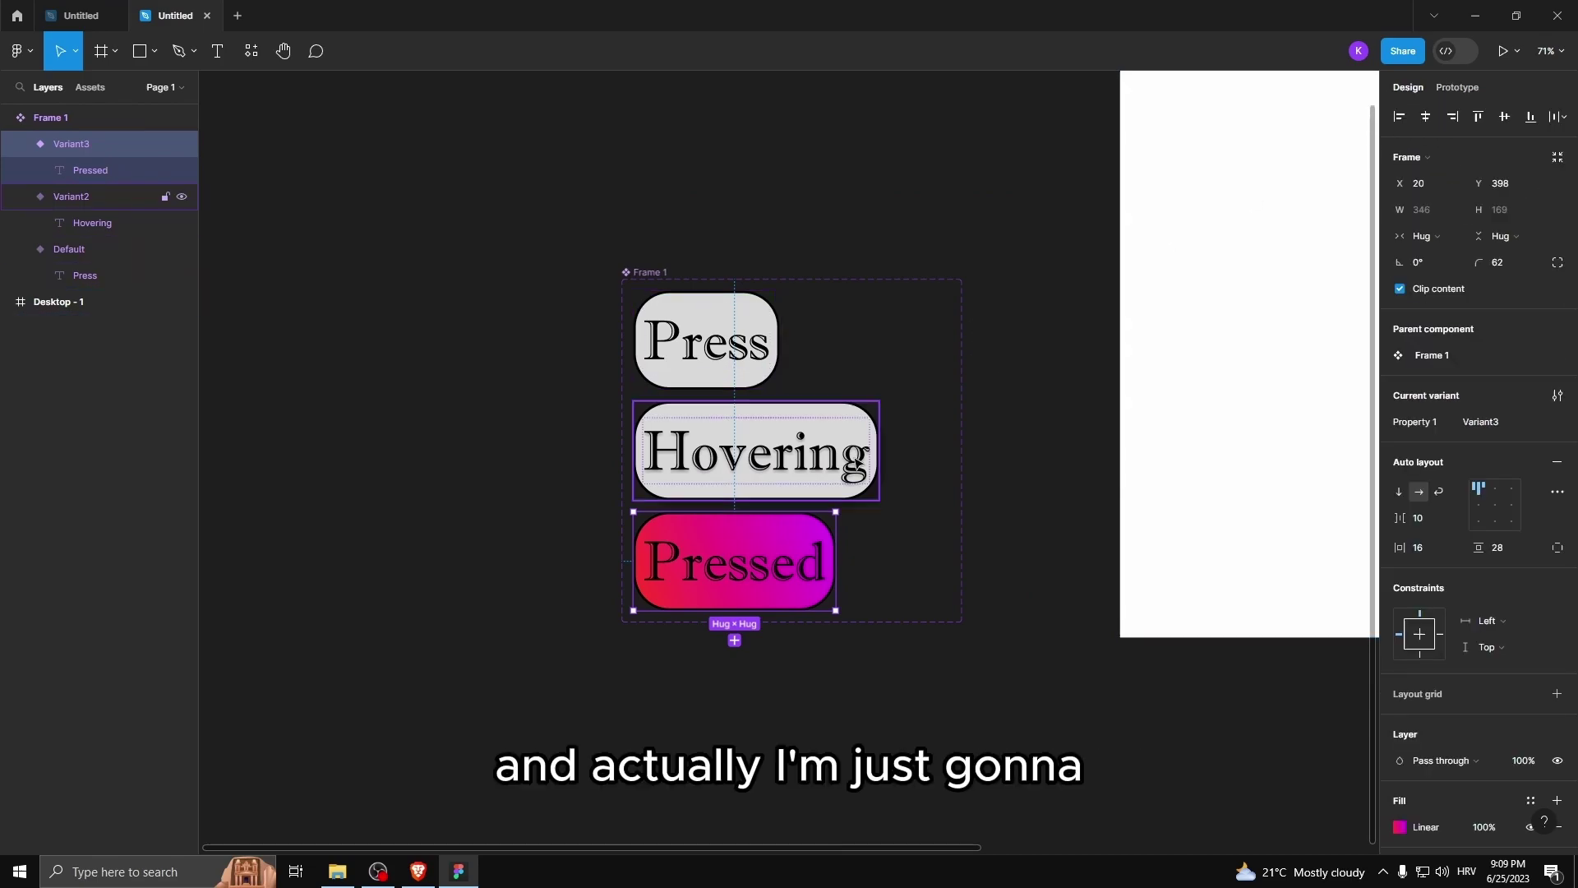
{"action": "left_click_drag", "start_coordinate": [780, 531], "coordinate": [885, 542]}
{"action": "left_click", "coordinate": [806, 338]}
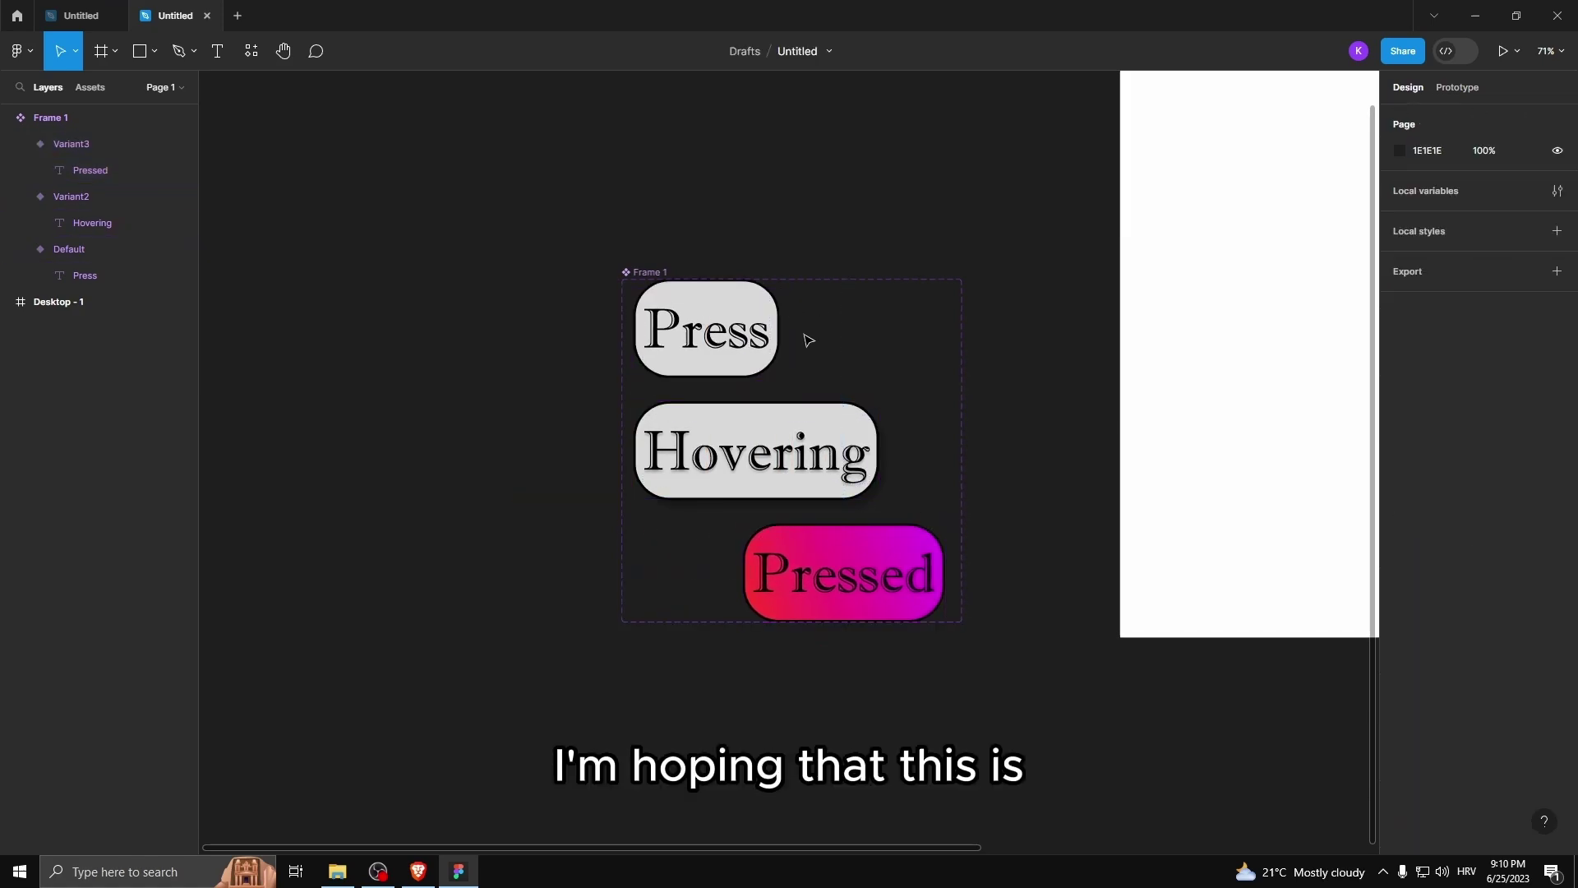
{"action": "left_click", "coordinate": [1440, 92]}
{"action": "scroll", "coordinate": [751, 338], "scroll_direction": "up", "scroll_amount": 3}
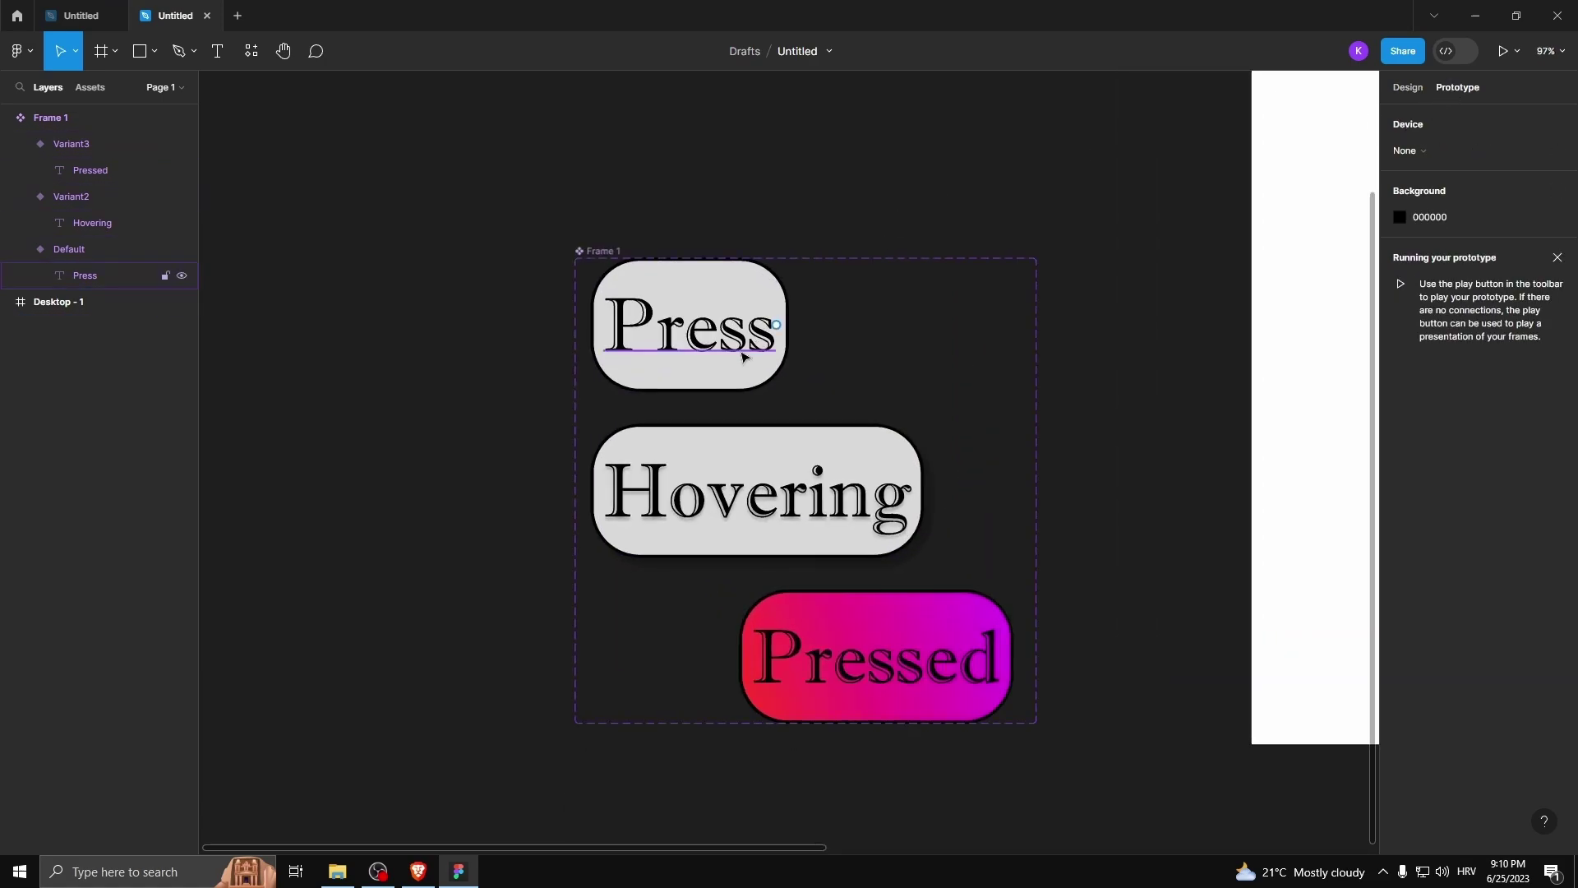
- Link Press to Hovering with a While hovering trigger
{"action": "left_click", "coordinate": [728, 274]}
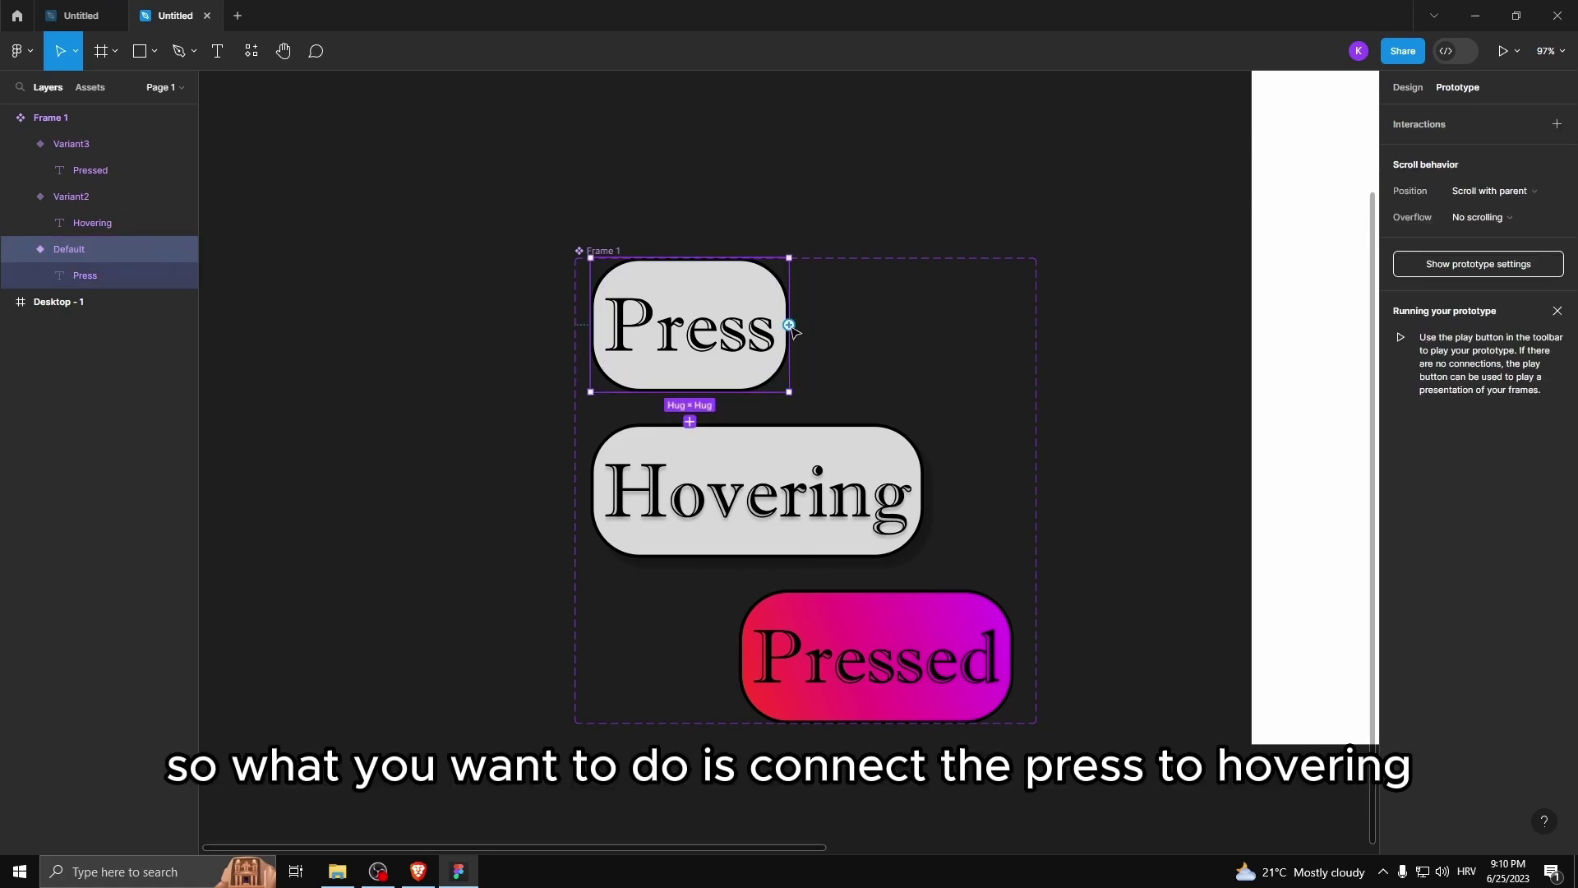
{"action": "left_click_drag", "start_coordinate": [829, 294], "coordinate": [716, 464]}
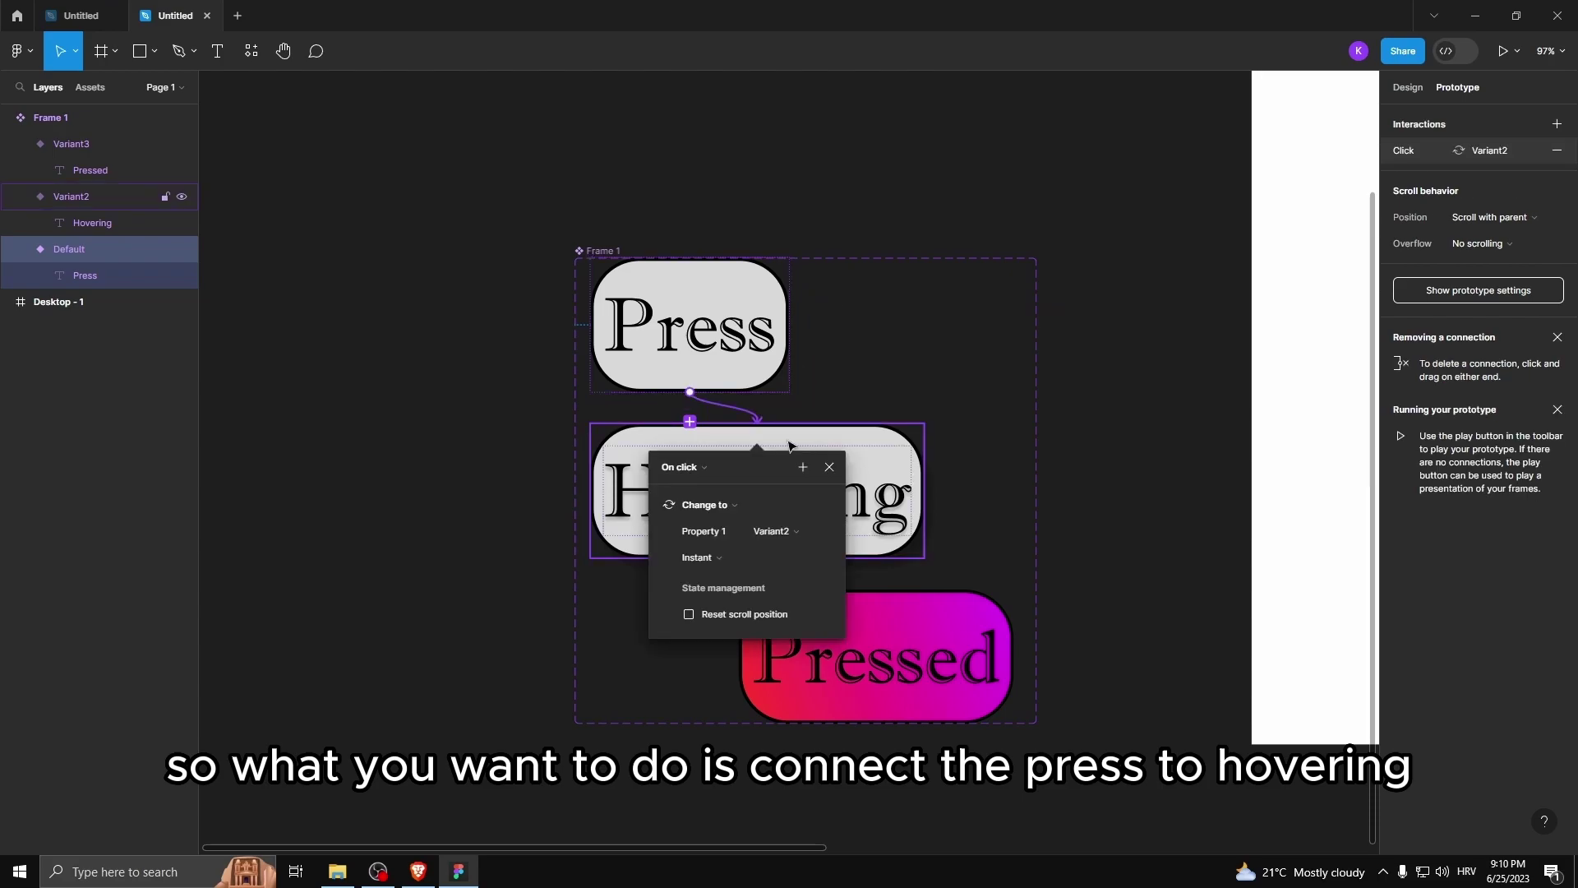
{"action": "left_click", "coordinate": [704, 468]}
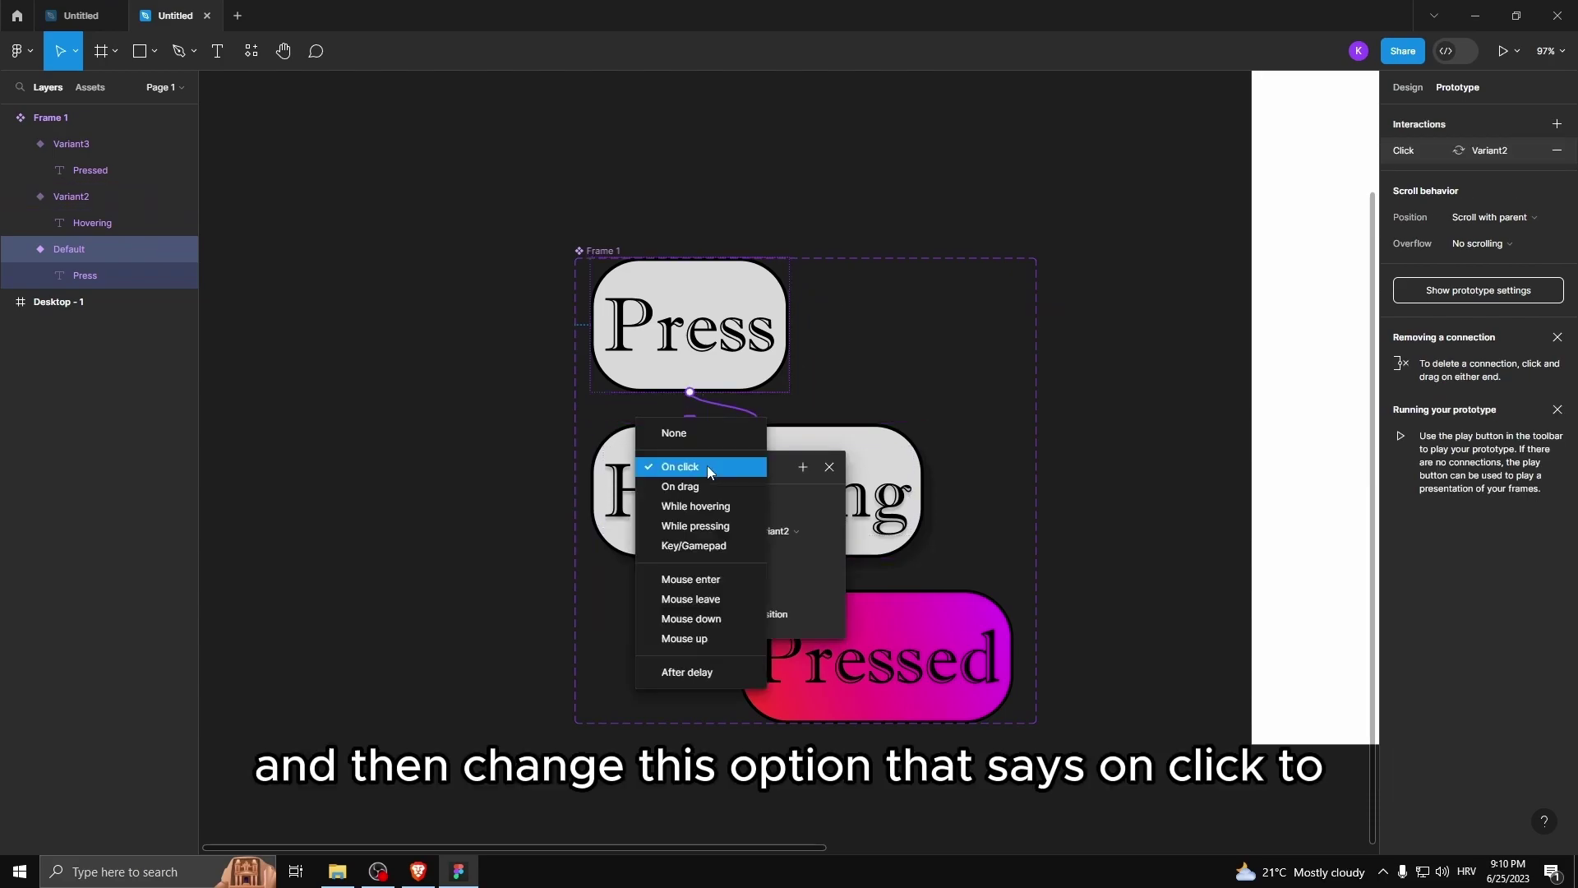
{"action": "left_click", "coordinate": [714, 506]}
{"action": "left_click", "coordinate": [830, 471]}
- Link Hovering to Pressed with a Smart animate transition
{"action": "left_click", "coordinate": [814, 464]}
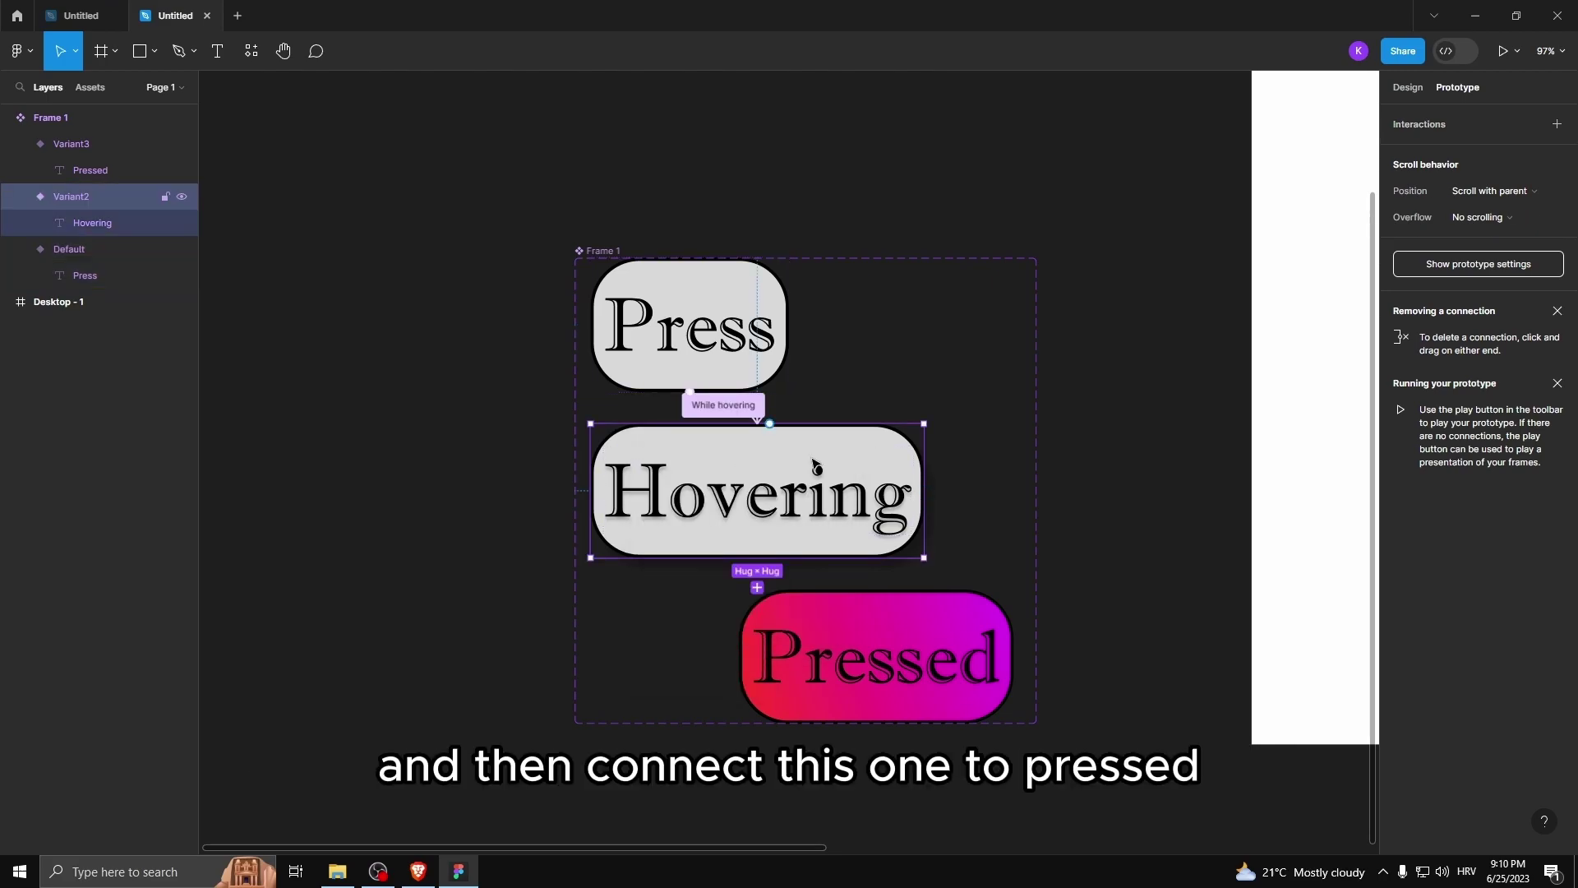
{"action": "left_click_drag", "start_coordinate": [907, 603], "coordinate": [839, 590]}
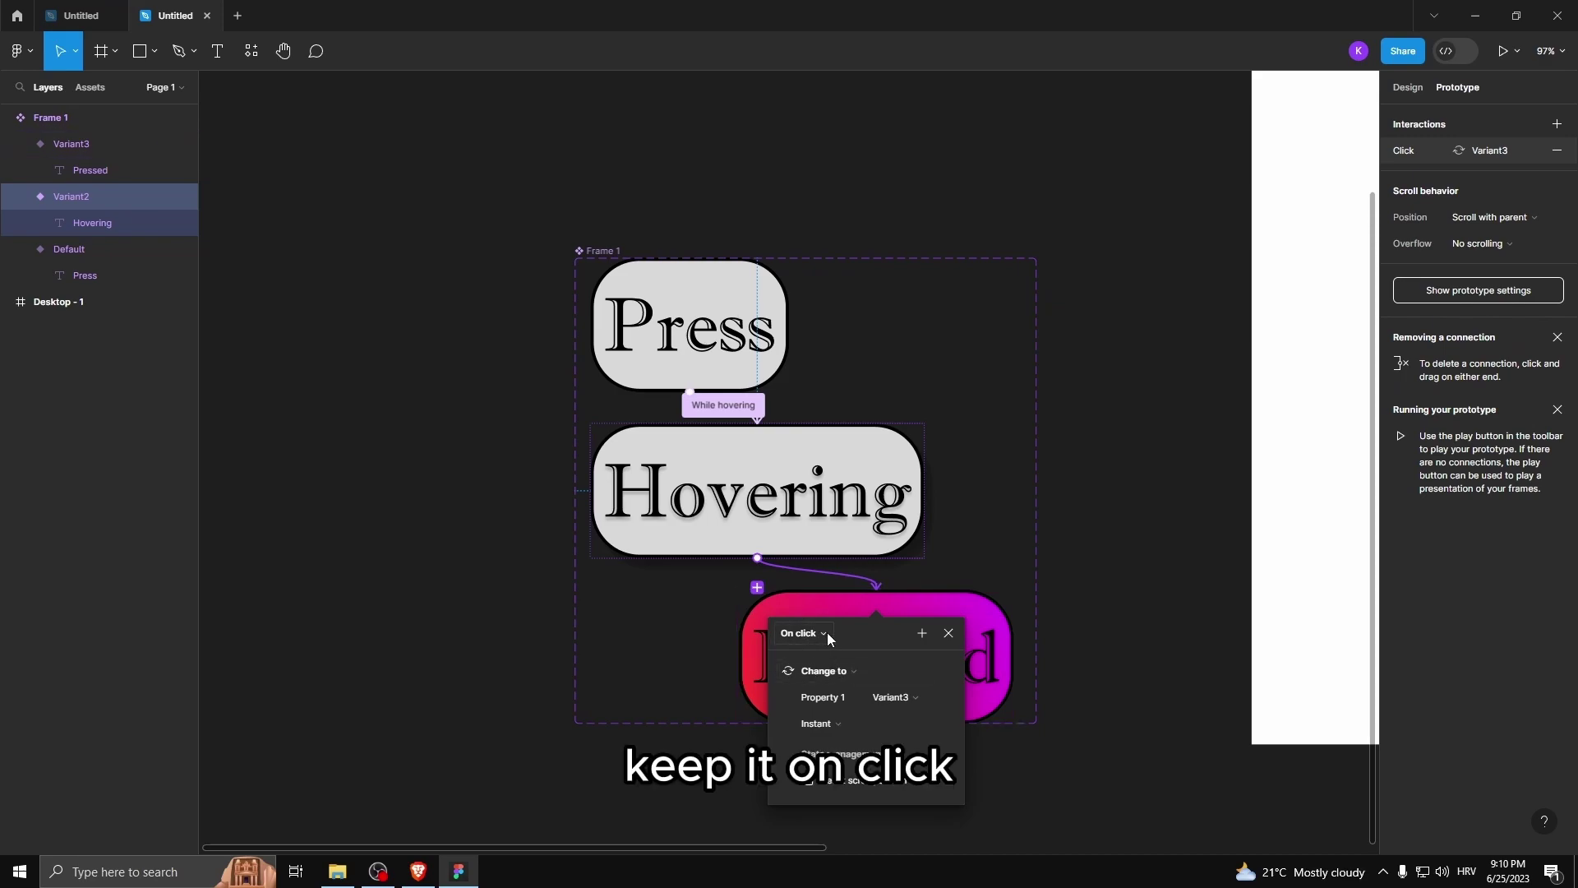
{"action": "left_click", "coordinate": [937, 727]}
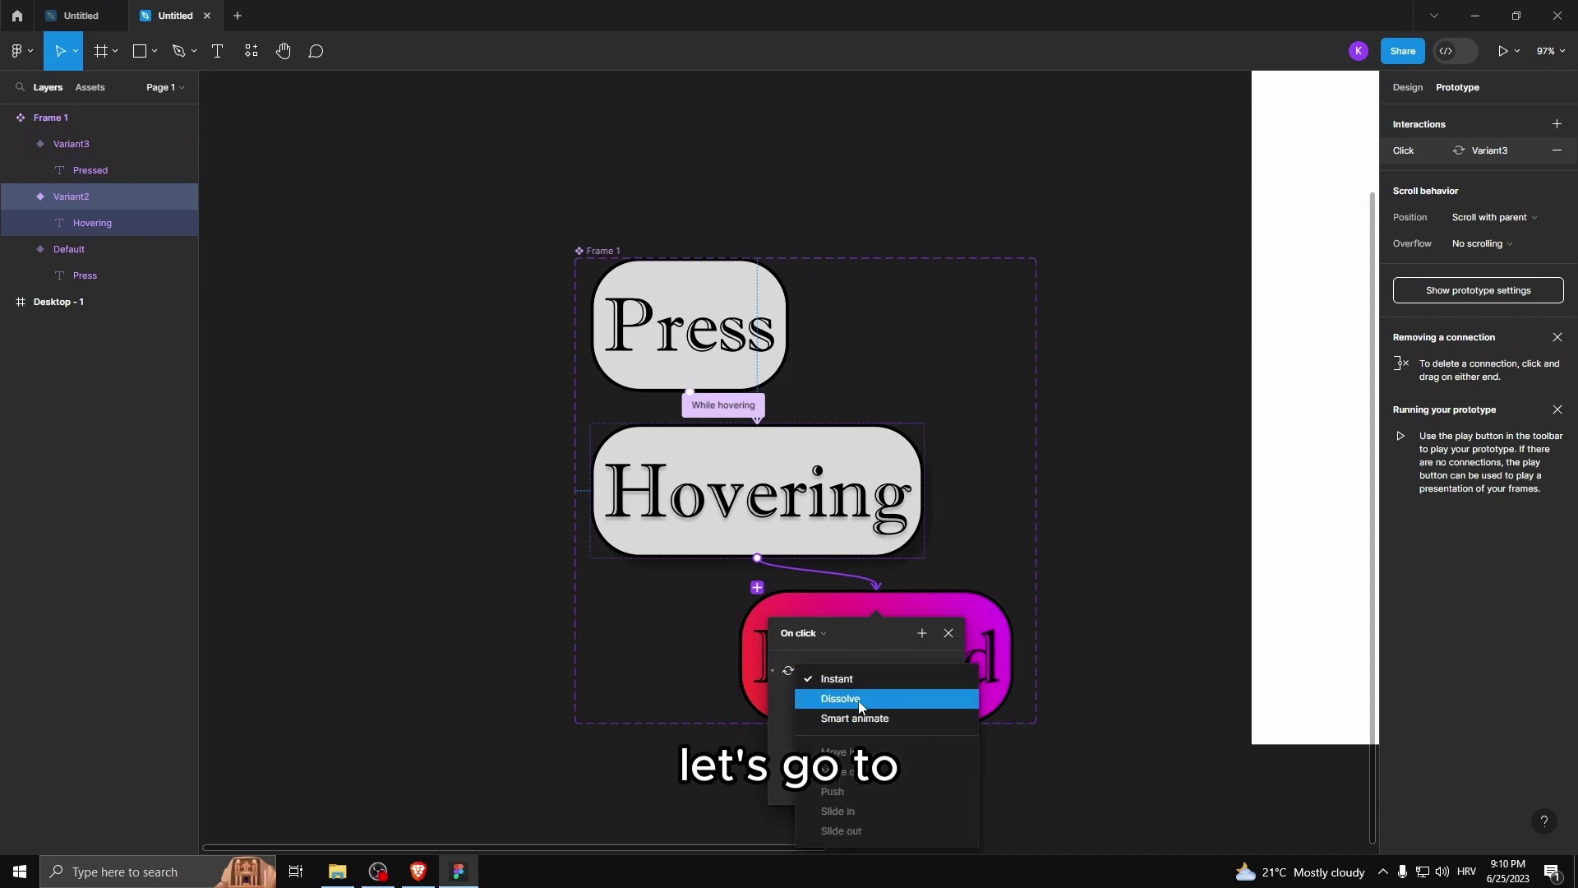
{"action": "left_click", "coordinate": [863, 718]}
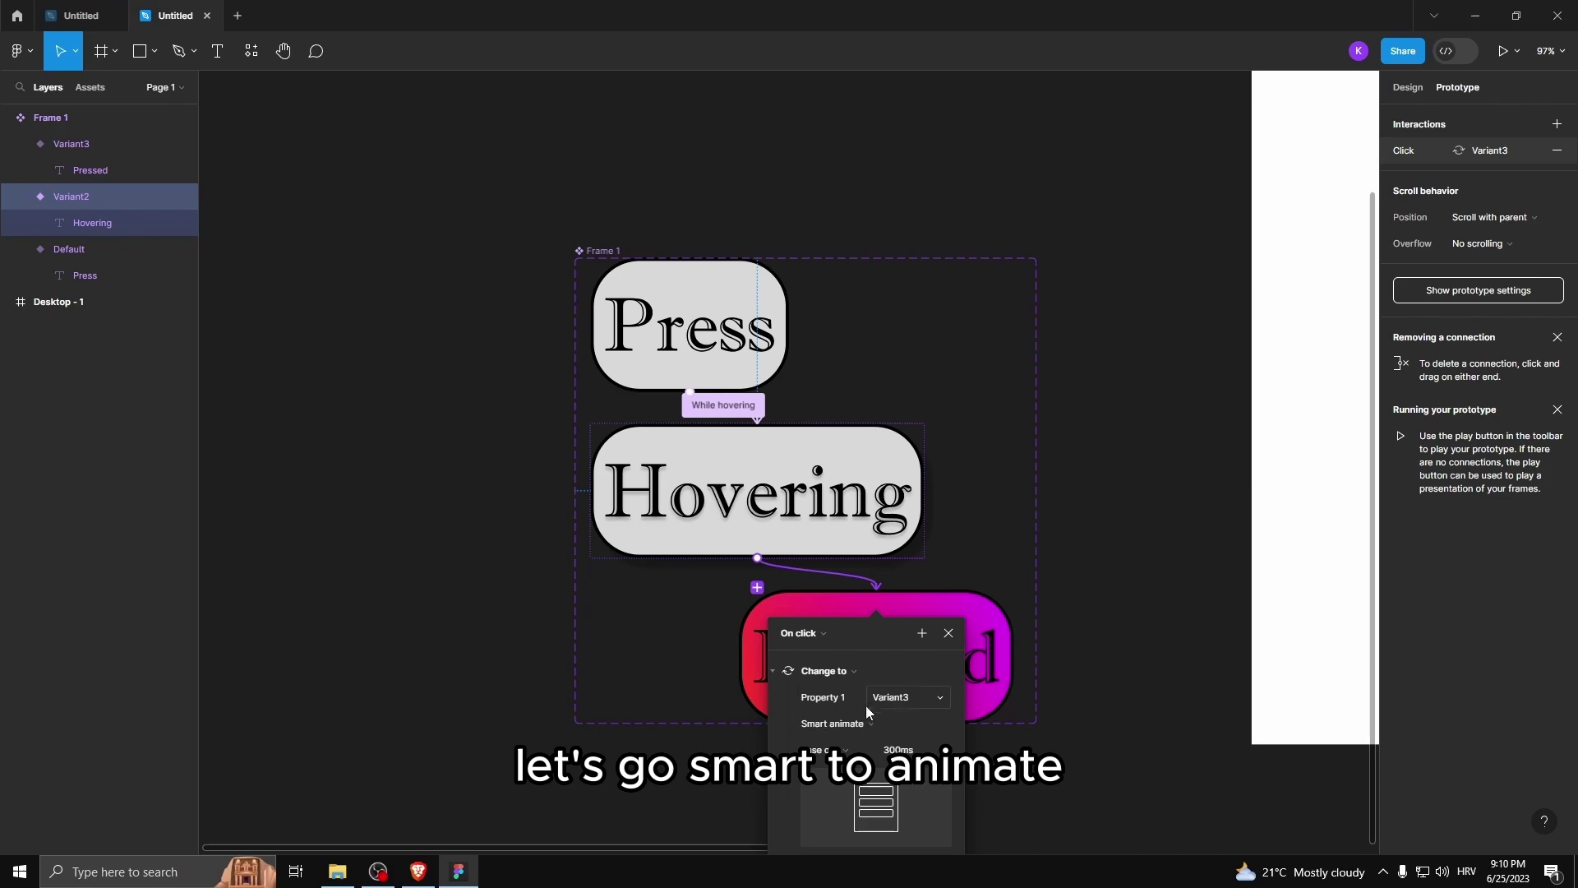
{"action": "left_click", "coordinate": [793, 441]}
{"action": "scroll", "coordinate": [796, 445], "scroll_direction": "down", "scroll_amount": 3}
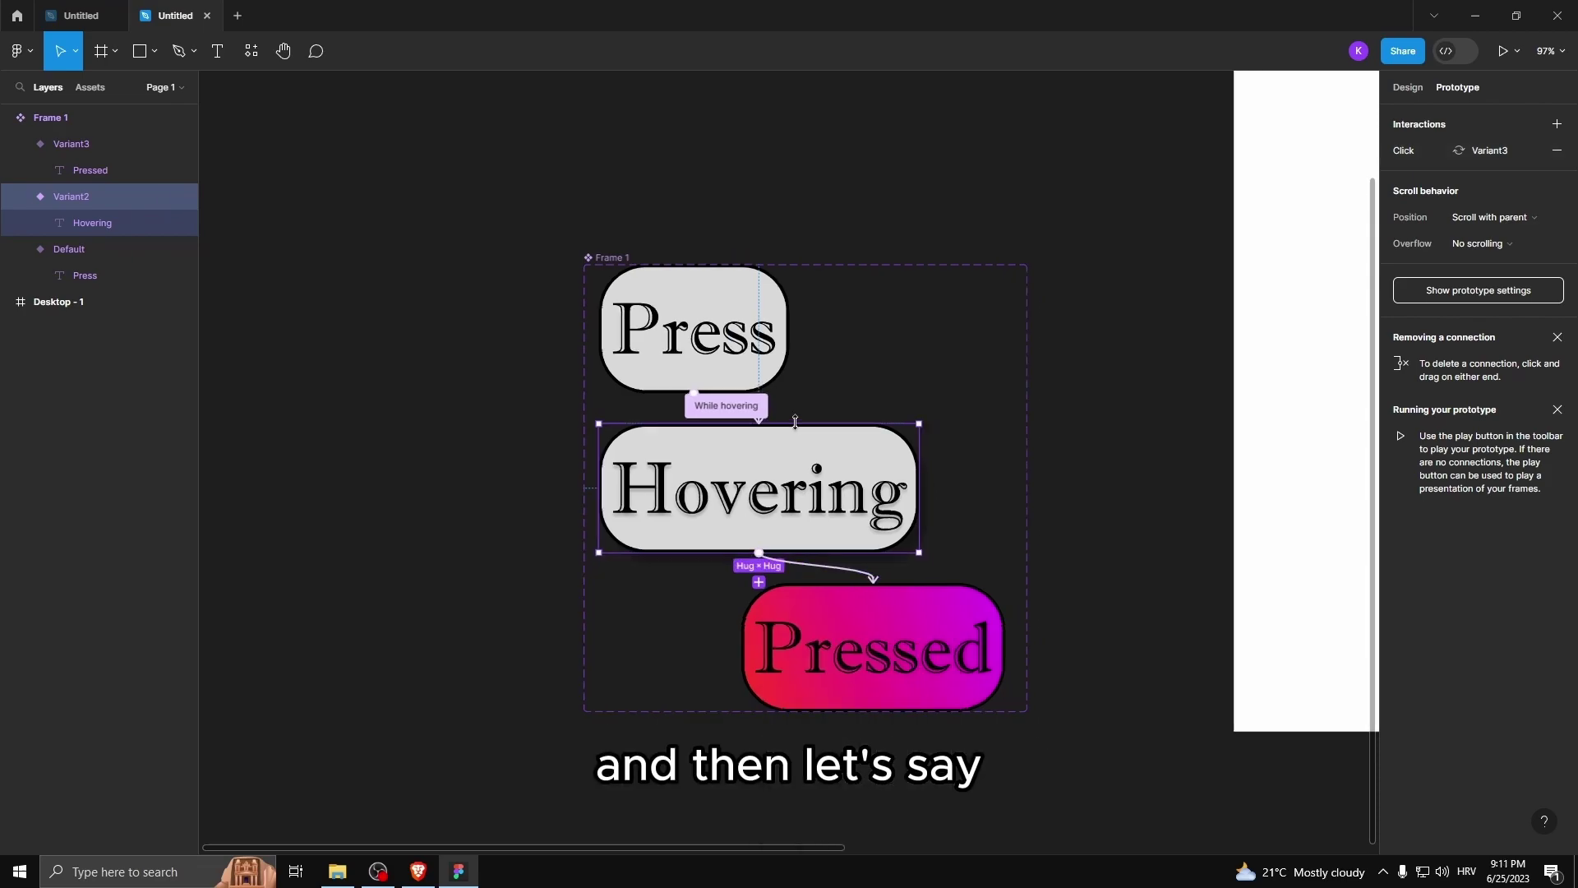
{"action": "scroll", "coordinate": [802, 448], "scroll_direction": "up", "scroll_amount": 3}
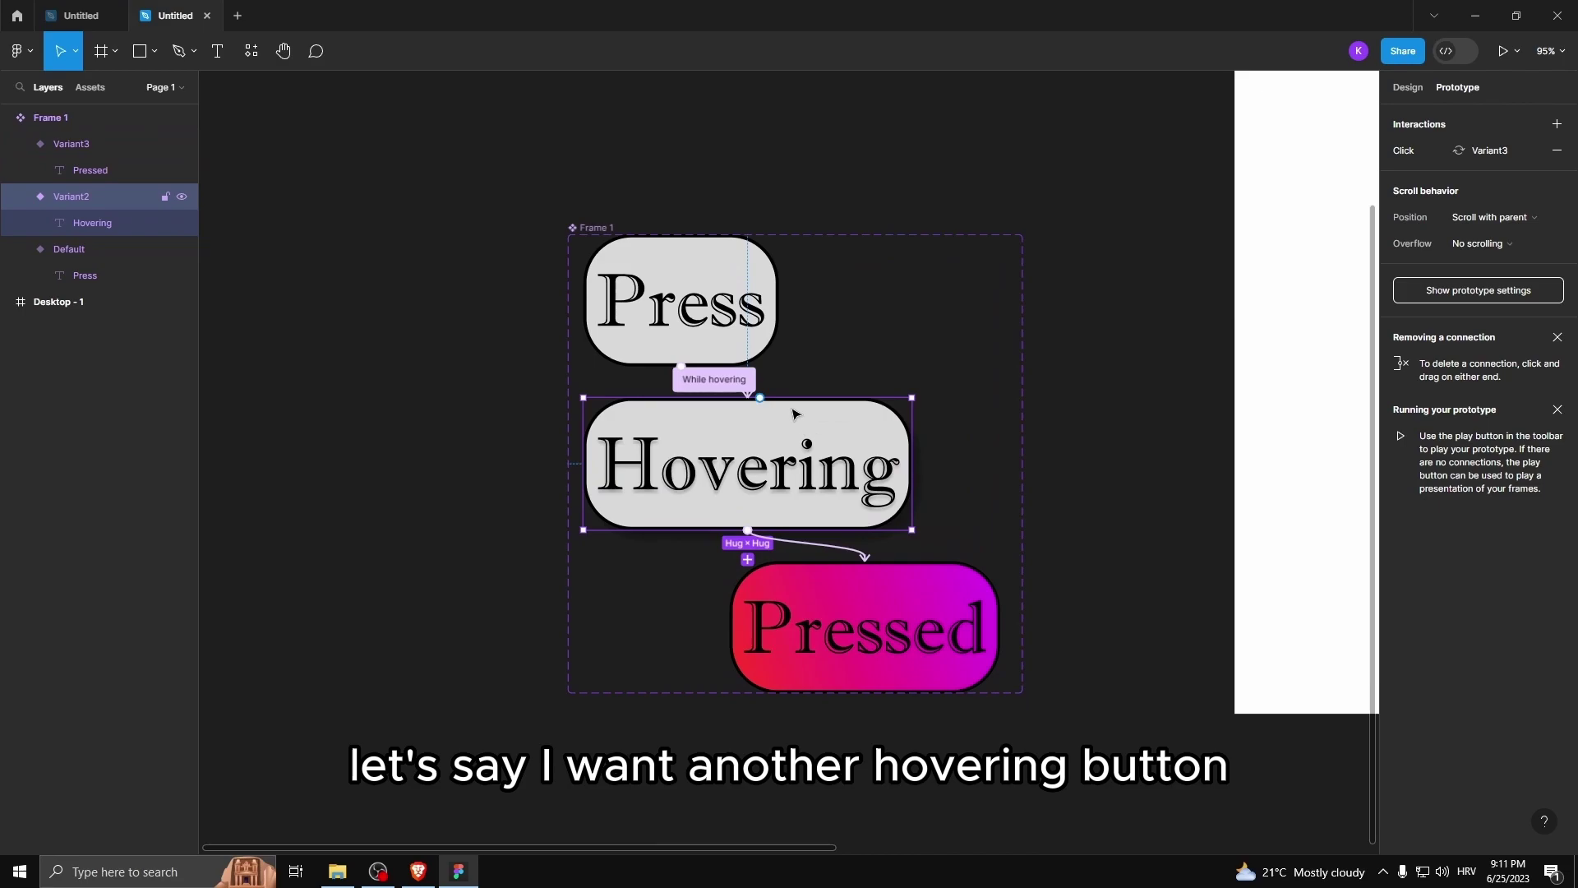
{"action": "left_click", "coordinate": [870, 596]}
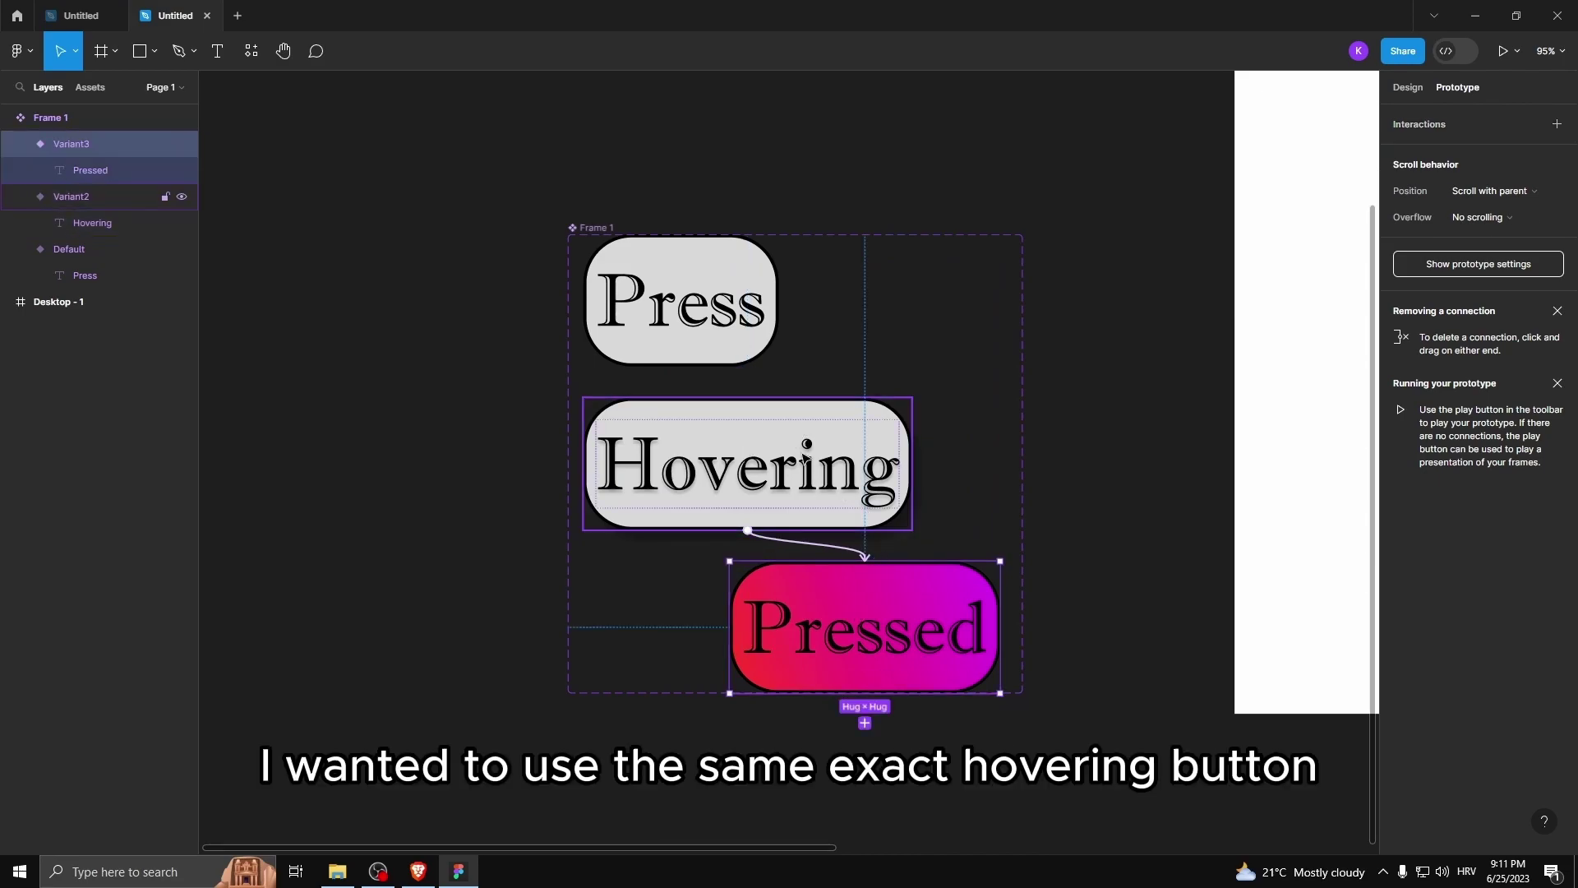
{"action": "left_click", "coordinate": [805, 415]}
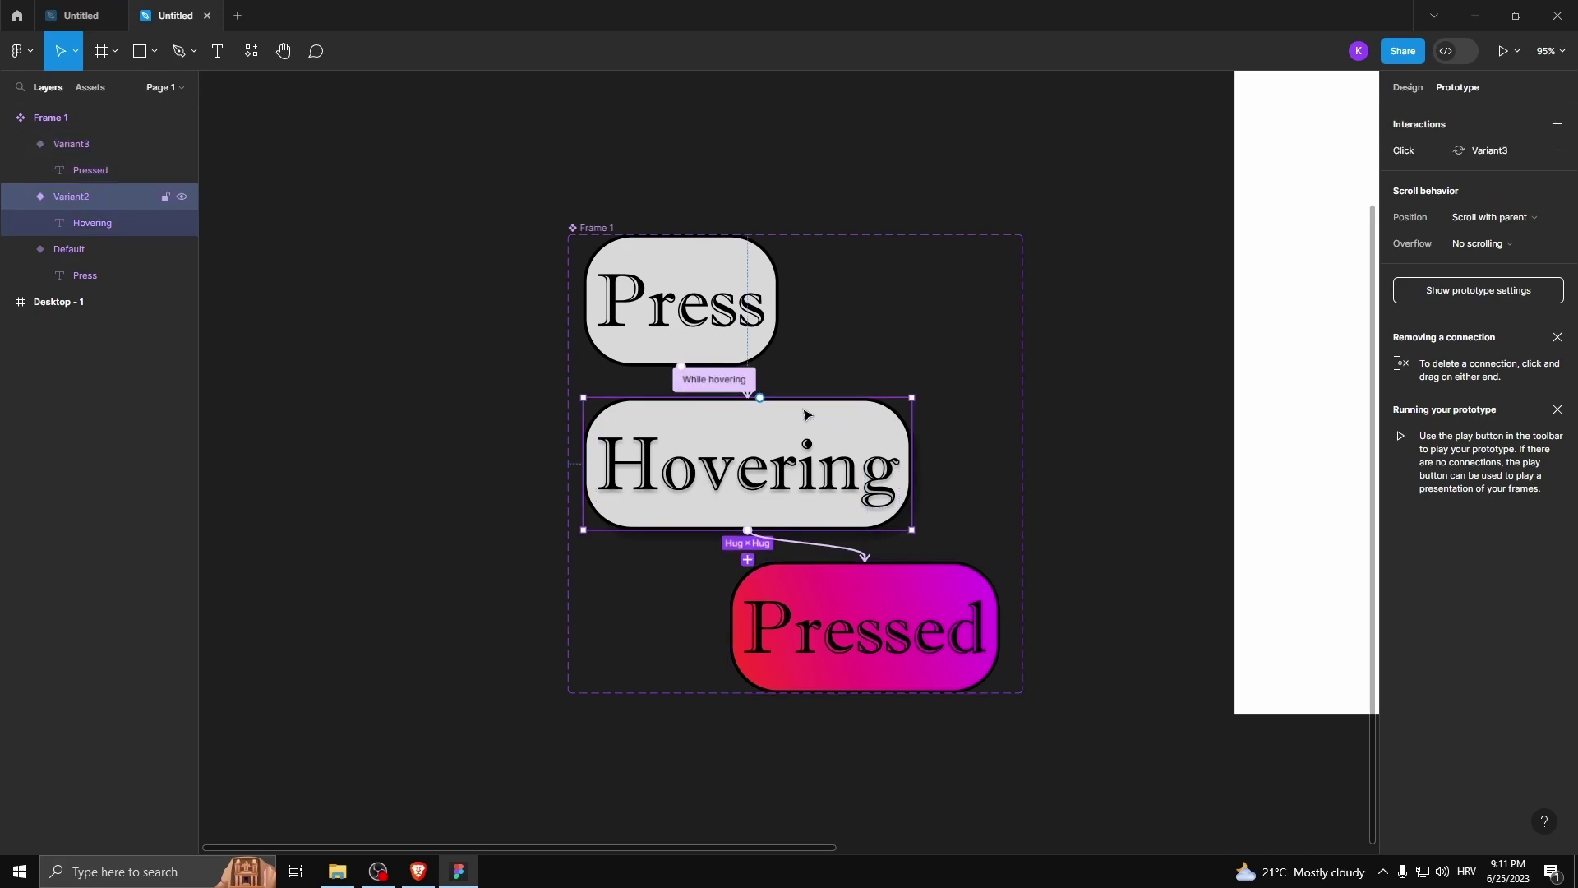
- Alt-drag a copy of the Hovering variant below the frame as Variant4 and check its link
{"action": "left_click_drag", "start_coordinate": [804, 415], "coordinate": [498, 672]}
{"action": "scroll", "coordinate": [674, 597], "scroll_direction": "down", "scroll_amount": 1}
{"action": "scroll", "coordinate": [642, 620], "scroll_direction": "left", "scroll_amount": 1}
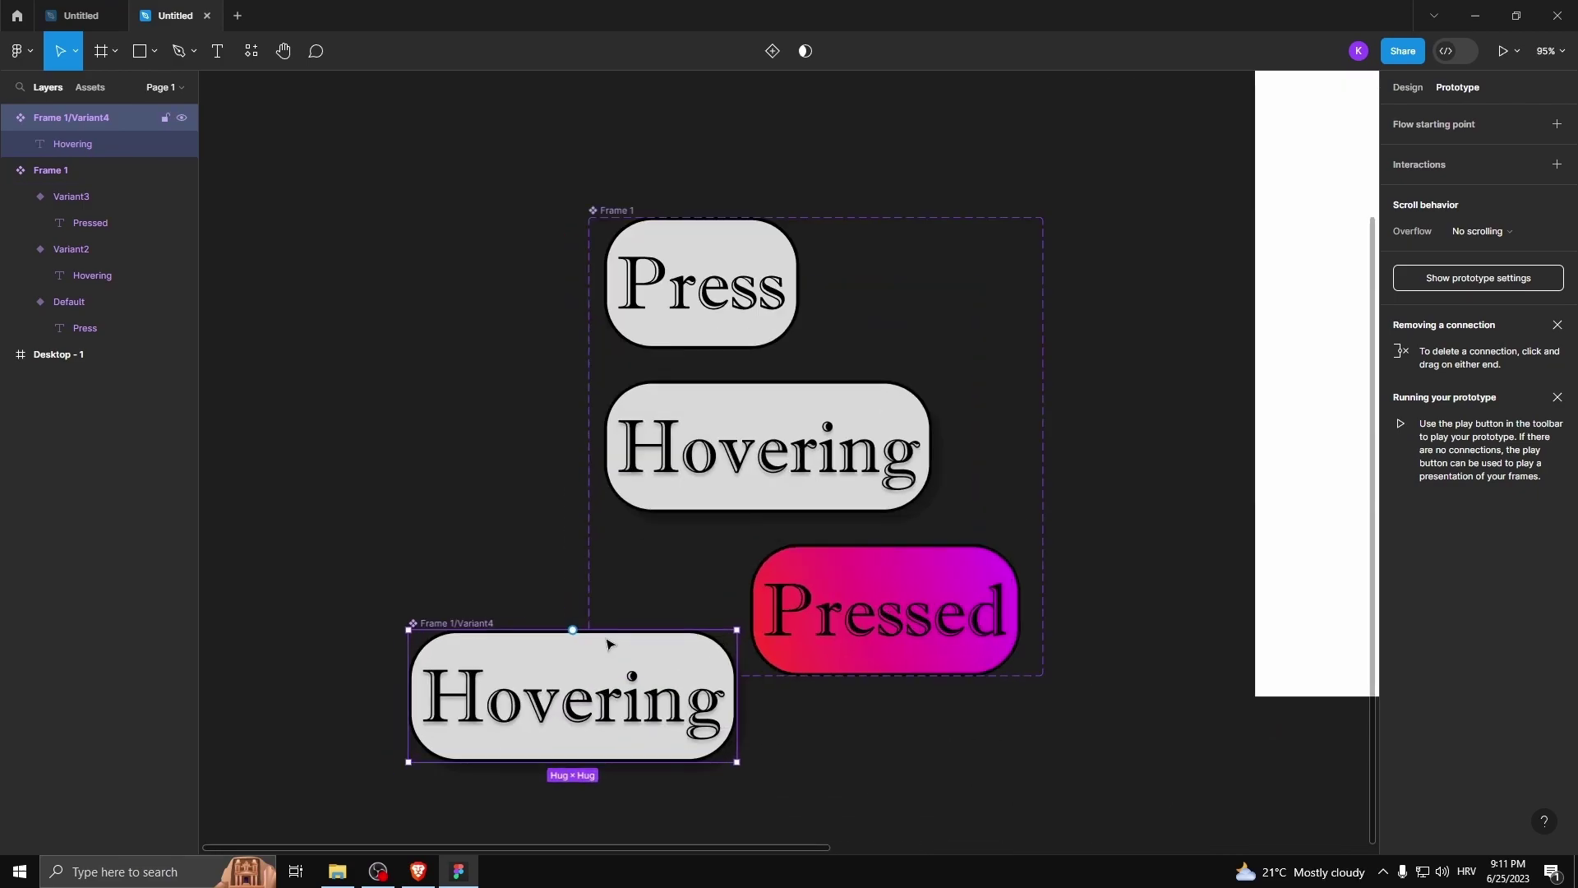
{"action": "left_click", "coordinate": [725, 426]}
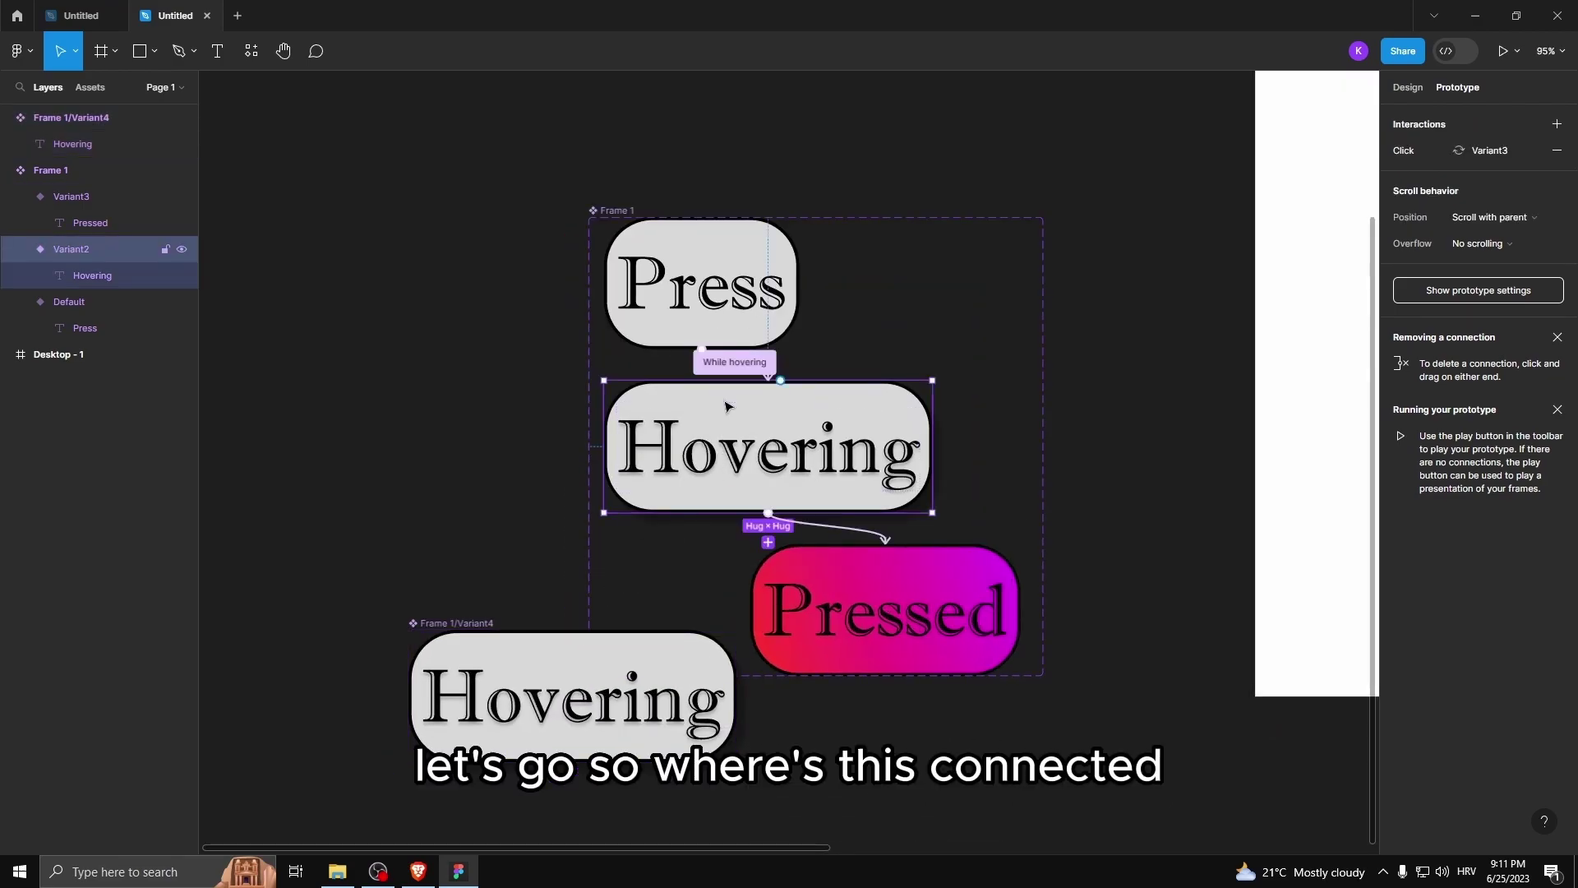
{"action": "left_click", "coordinate": [650, 631]}
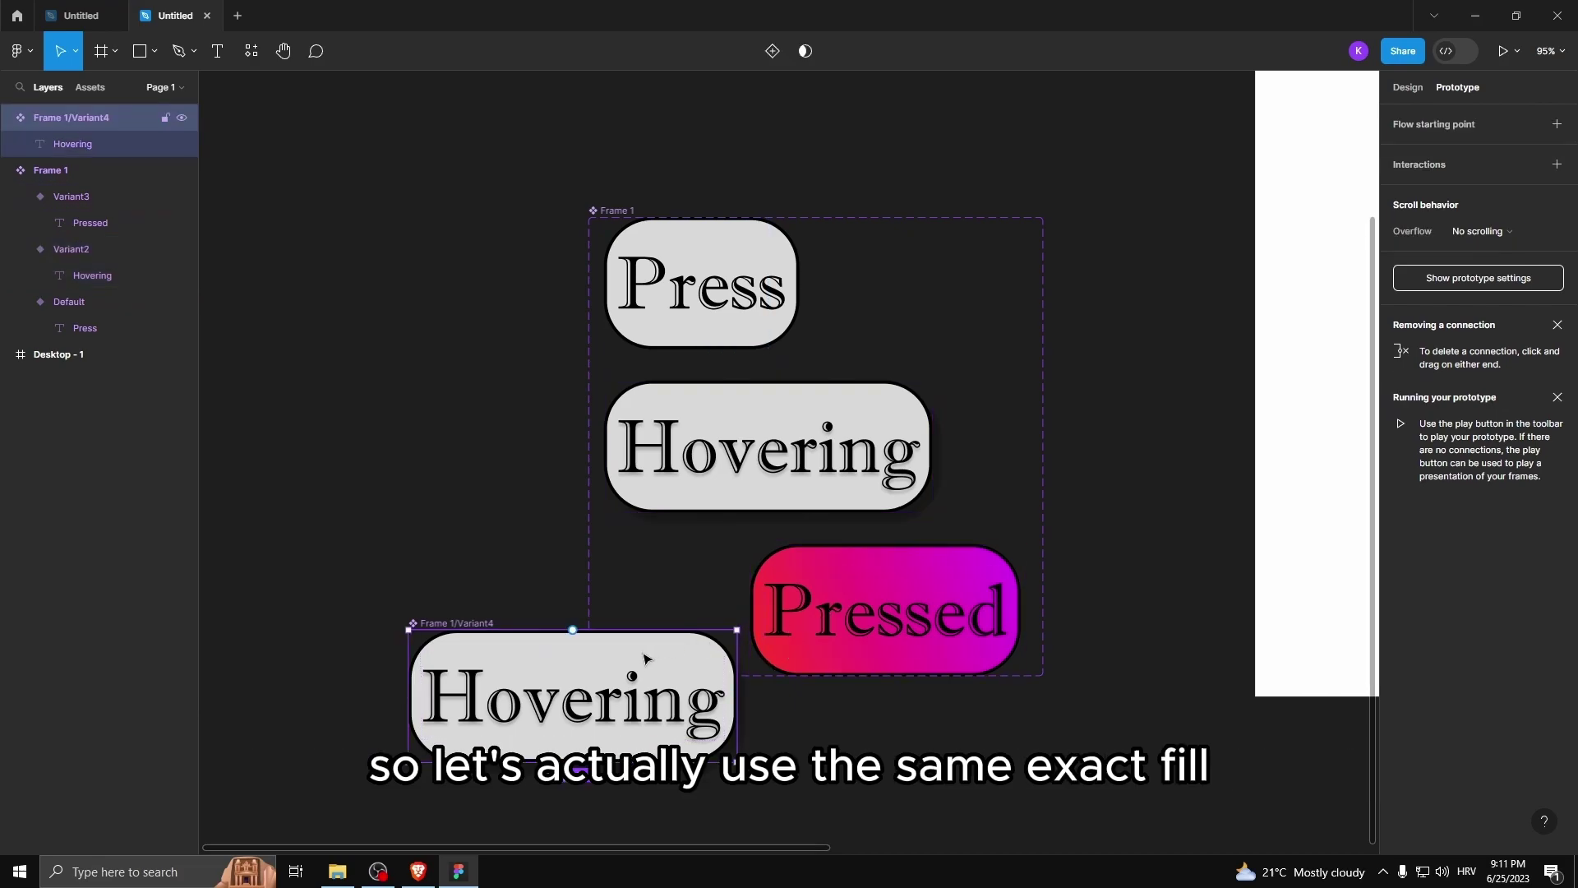
- Fill the copied button with a linear gradient from red to opaque magenta
{"action": "left_click", "coordinate": [1409, 88]}
{"action": "left_click", "coordinate": [1400, 669]}
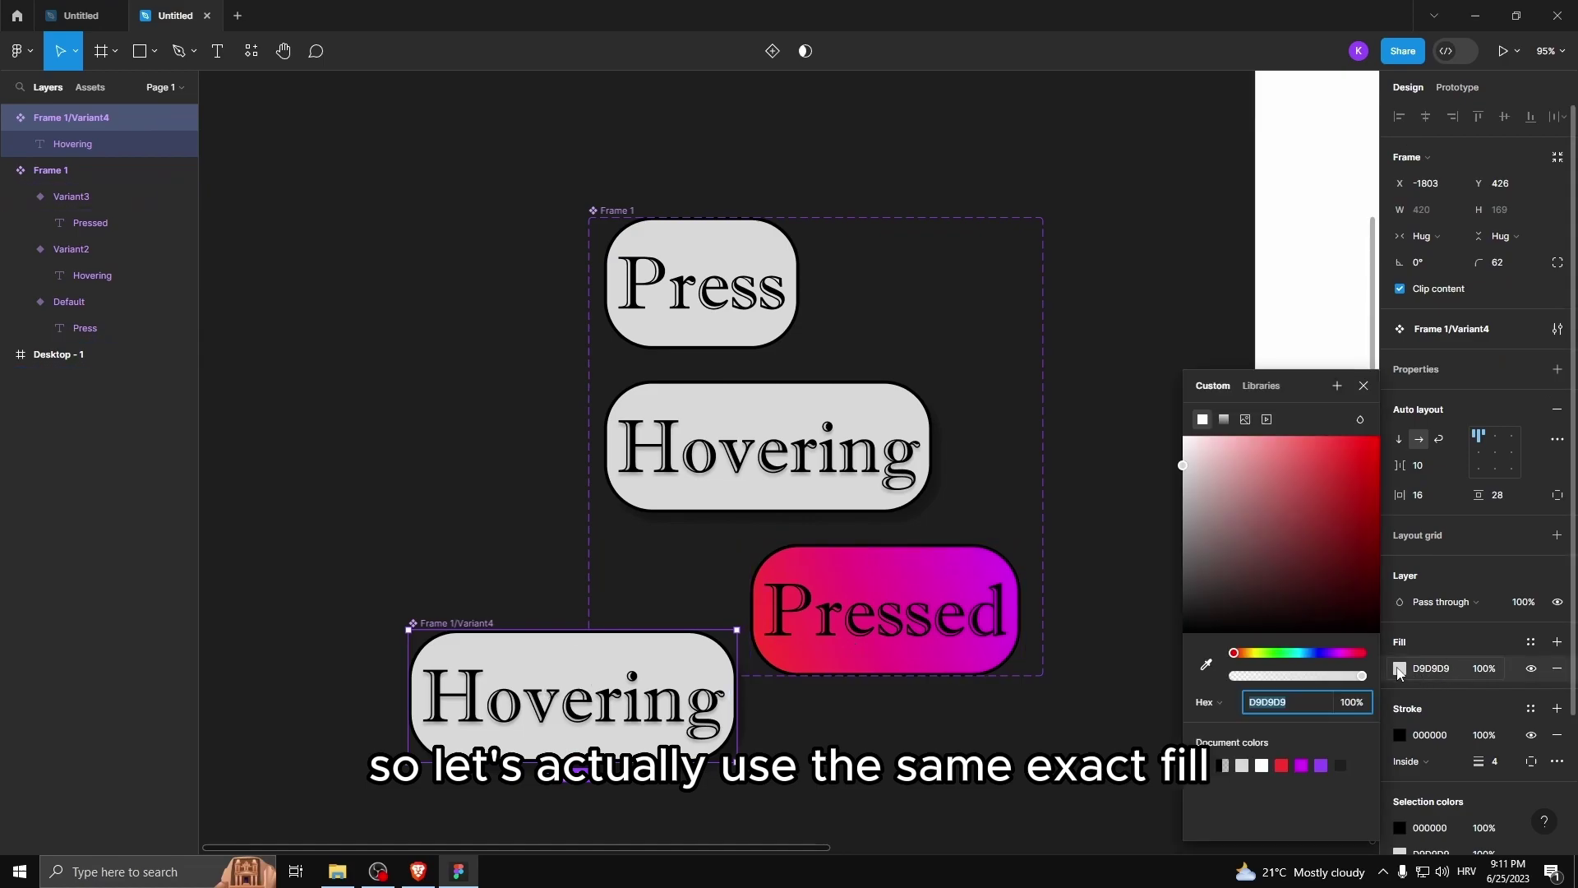
{"action": "left_click", "coordinate": [1224, 419]}
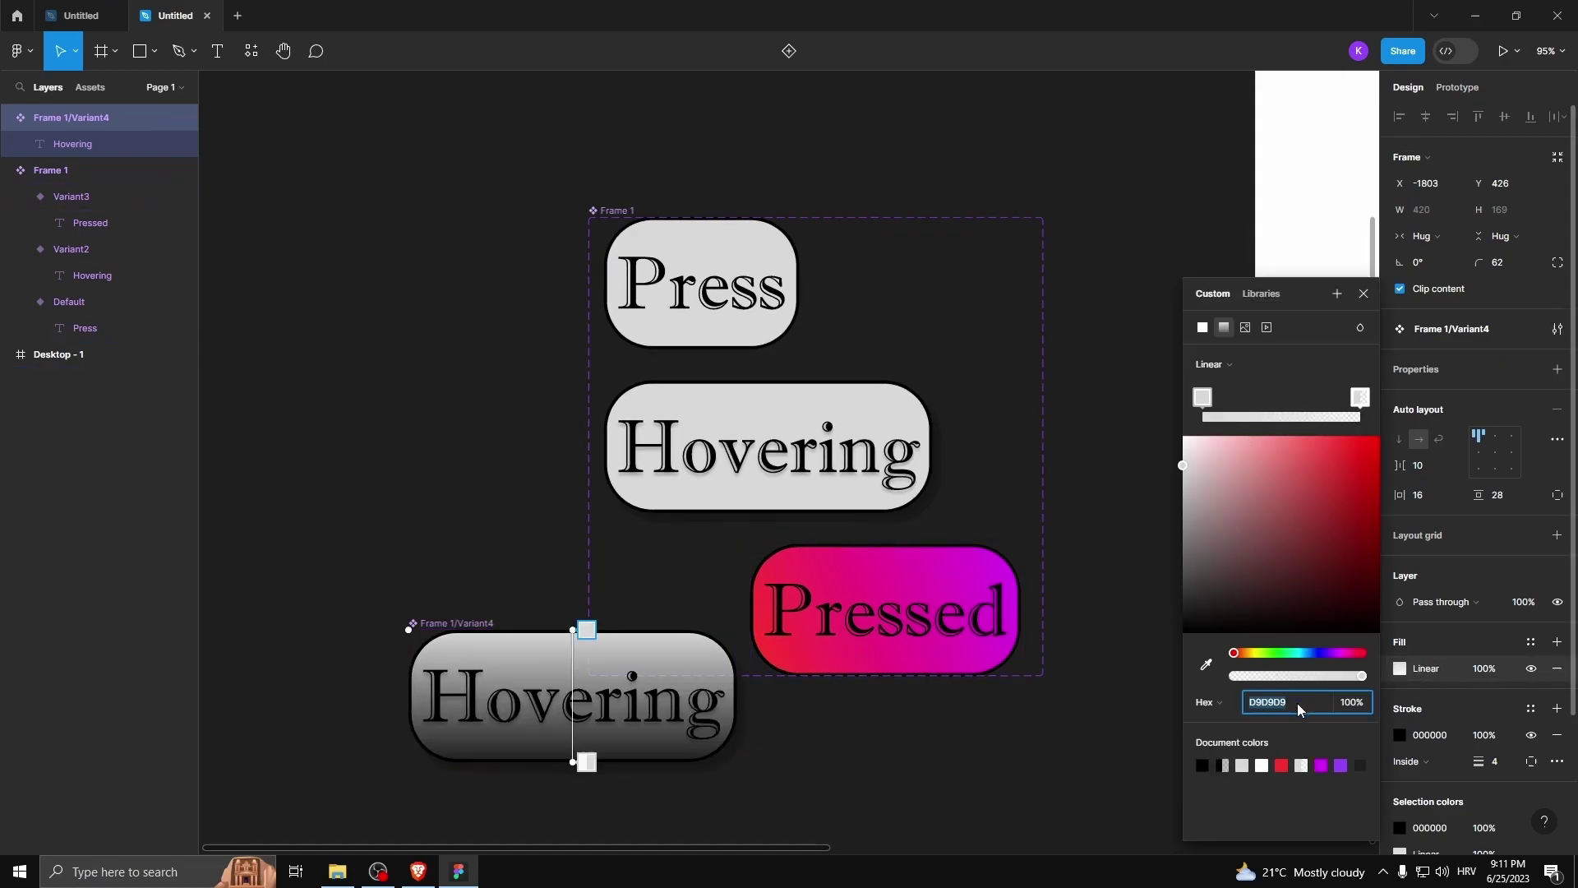
{"action": "left_click_drag", "start_coordinate": [1244, 533], "coordinate": [1390, 433]}
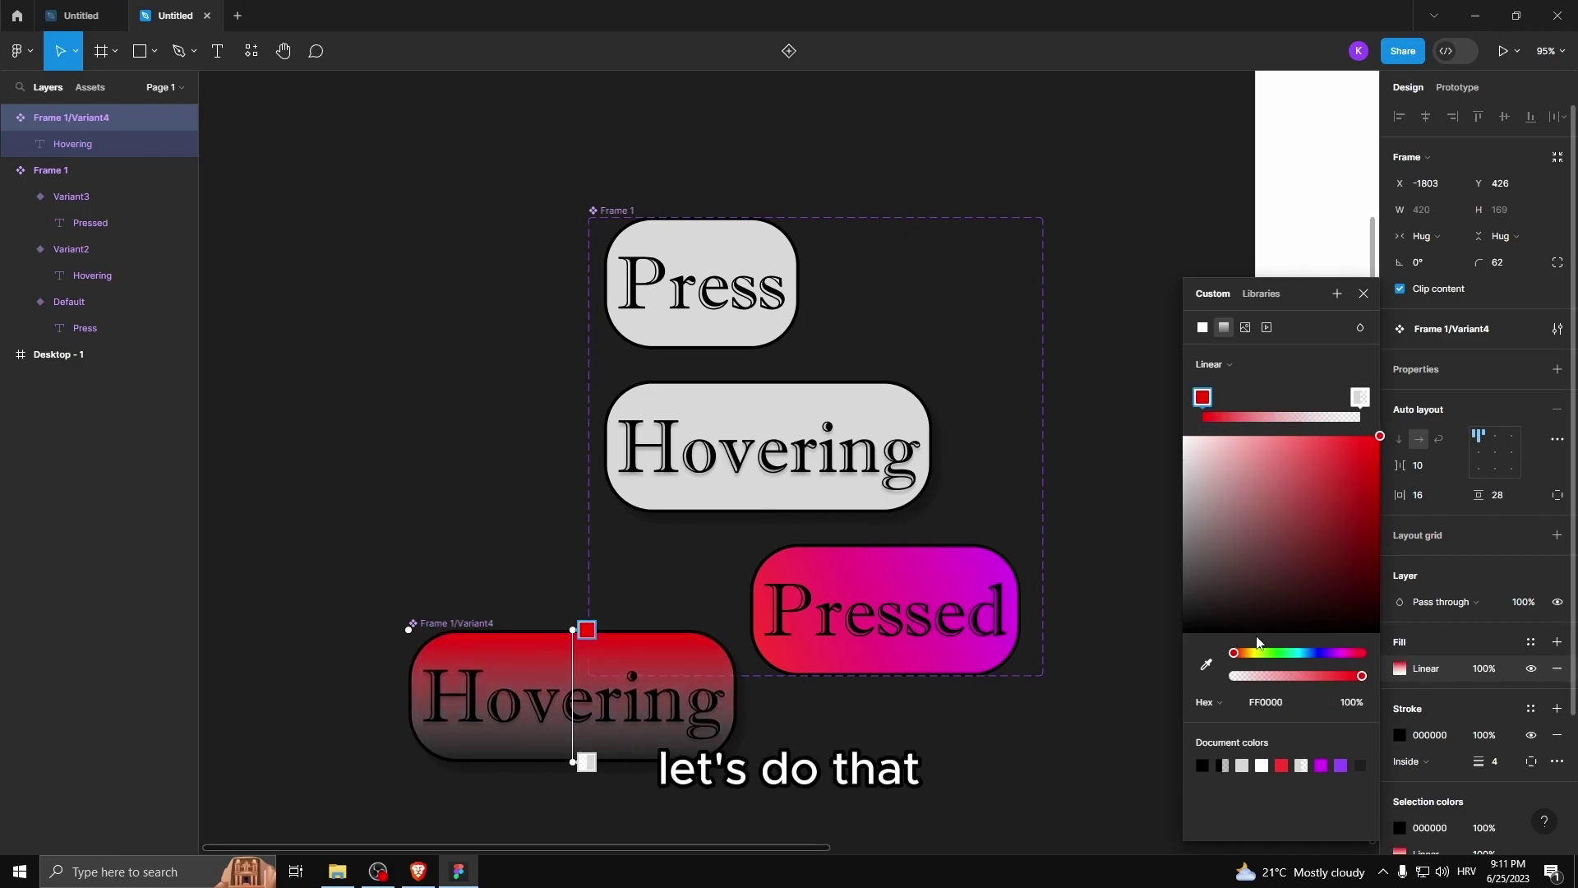
{"action": "left_click", "coordinate": [1360, 398]}
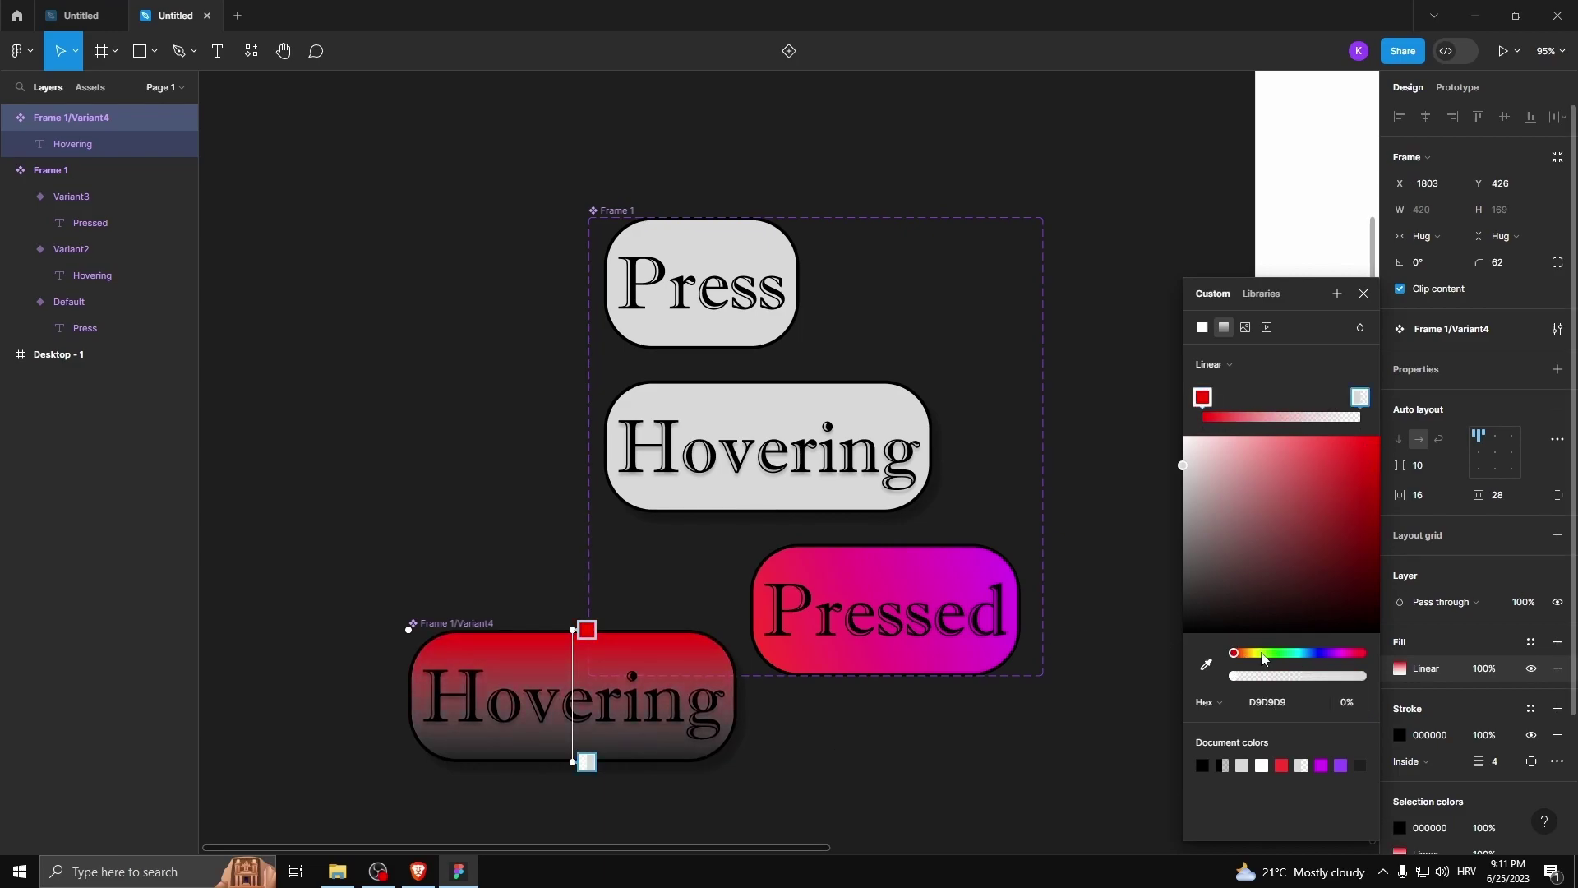
{"action": "left_click_drag", "start_coordinate": [1264, 655], "coordinate": [1341, 654]}
{"action": "left_click", "coordinate": [1347, 486]}
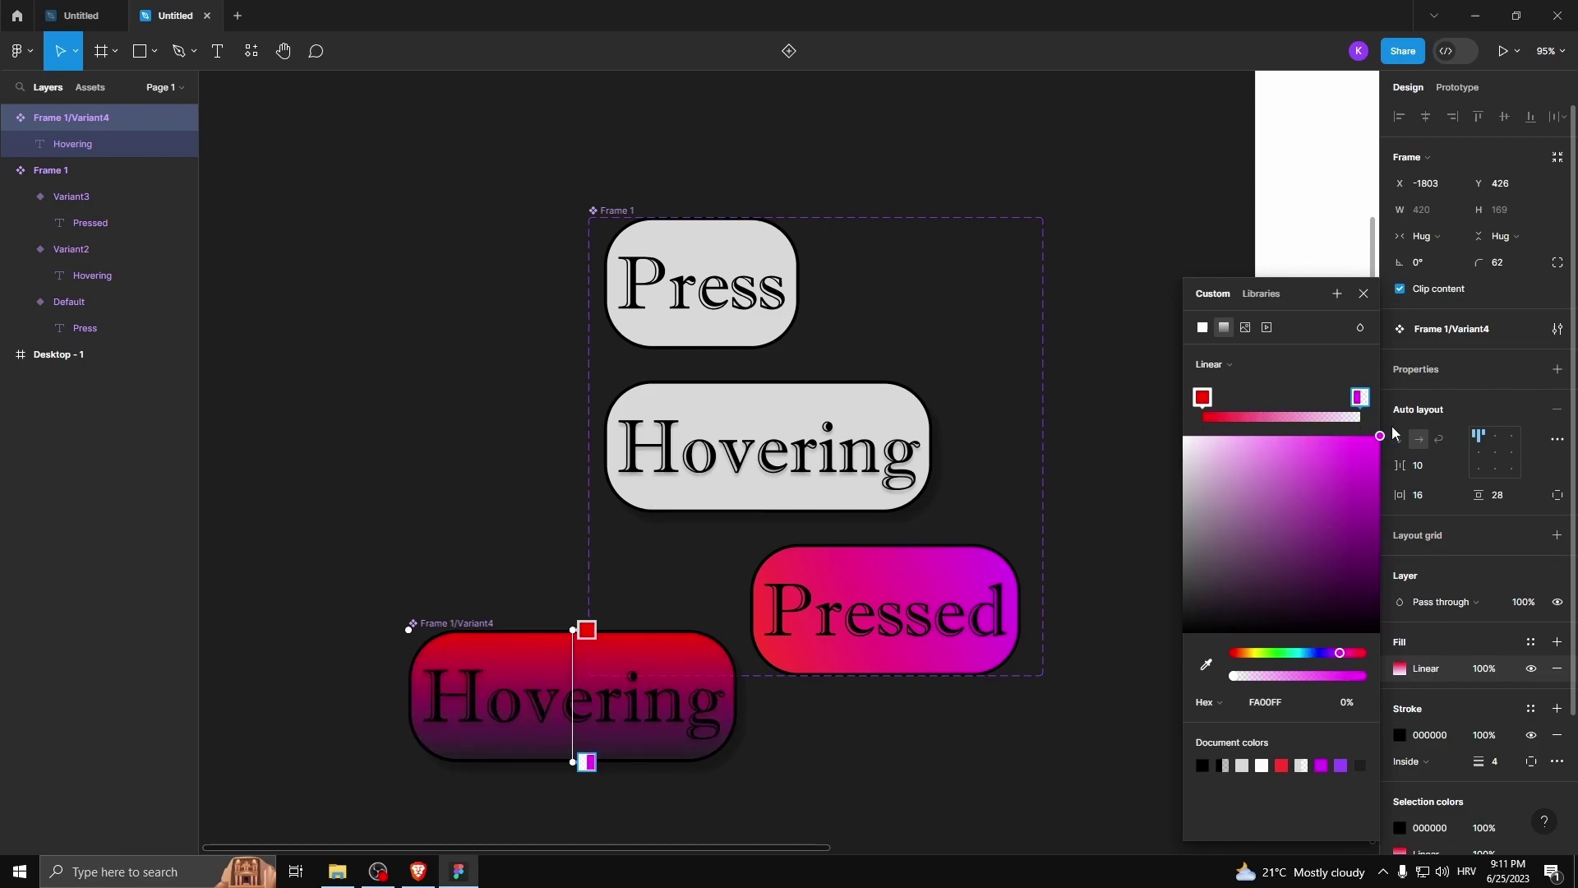
{"action": "left_click_drag", "start_coordinate": [1233, 681], "coordinate": [1404, 675]}
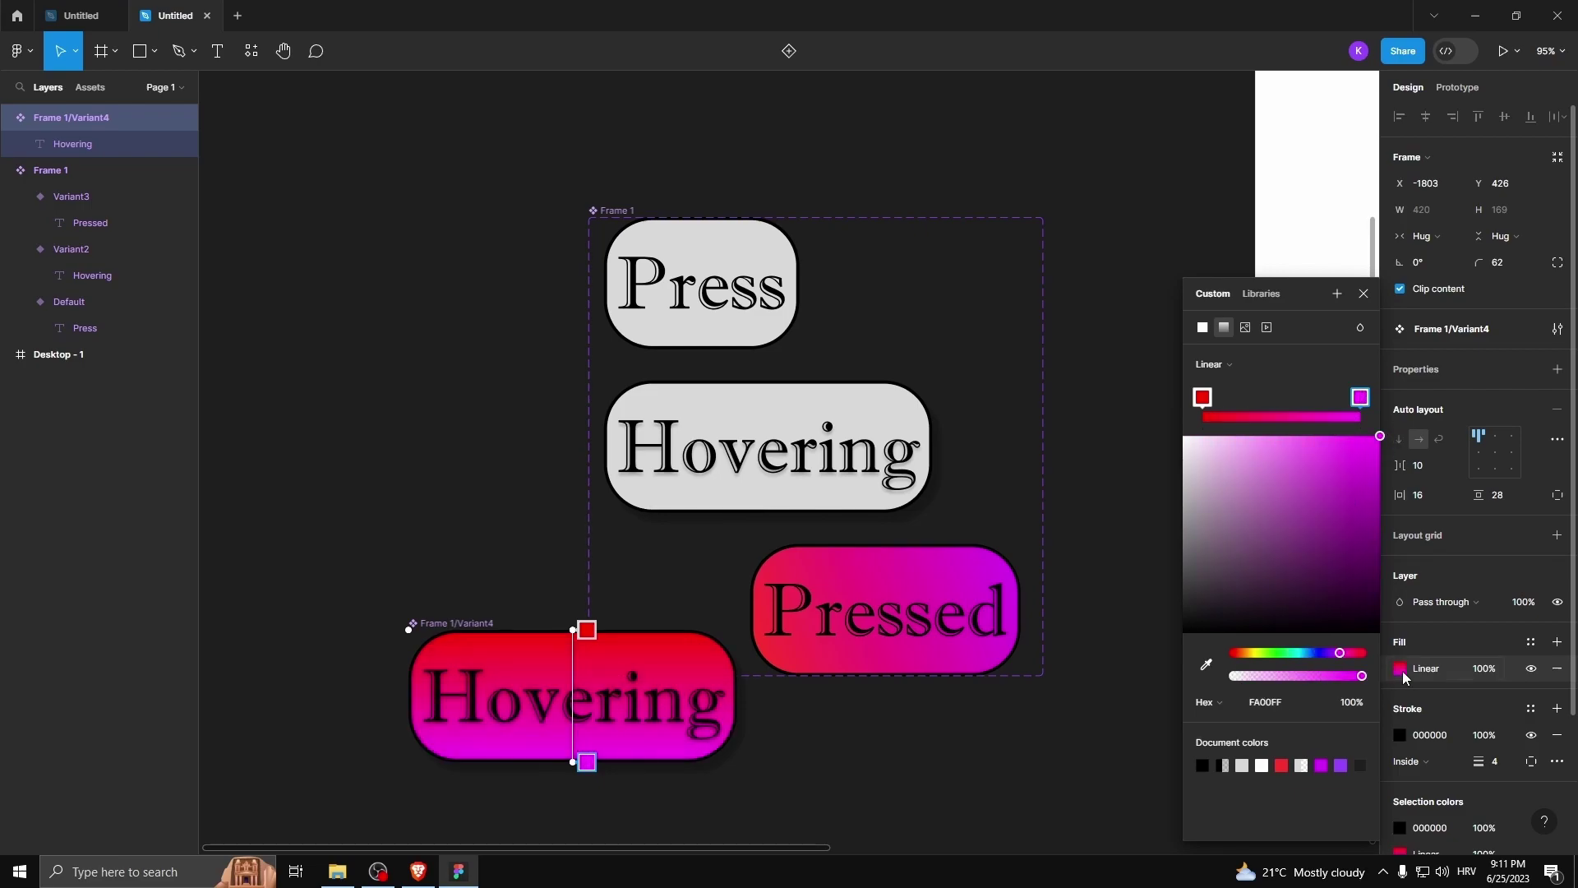
- Angle the gradient diagonally and move the button beside the component frame
{"action": "left_click_drag", "start_coordinate": [570, 629], "coordinate": [416, 772]}
{"action": "left_click_drag", "start_coordinate": [568, 763], "coordinate": [725, 638]}
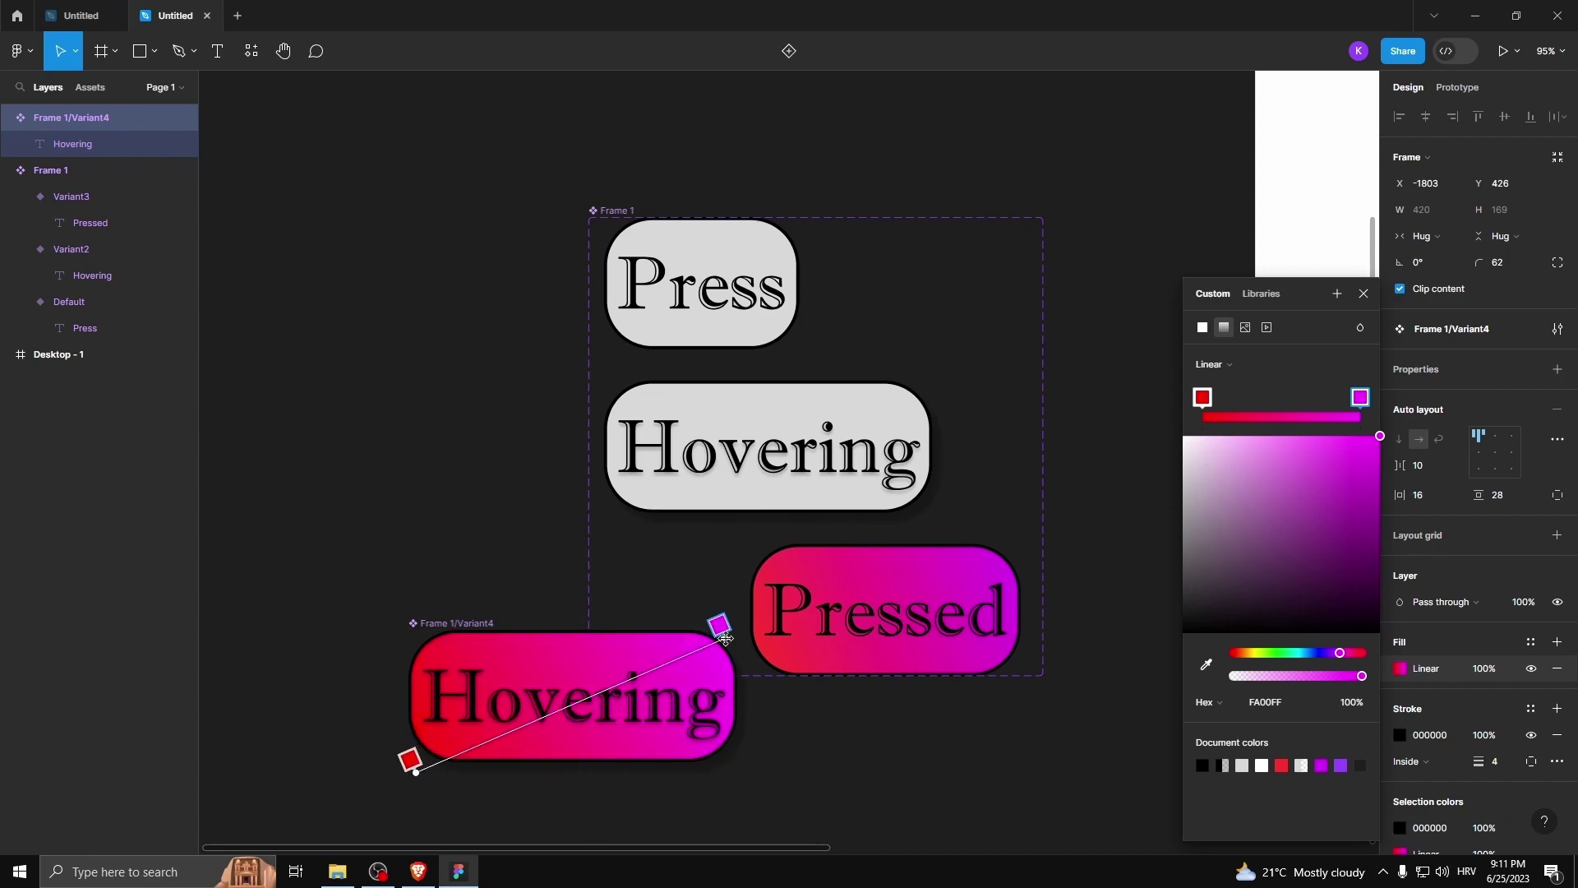
{"action": "left_click", "coordinate": [1364, 294]}
{"action": "left_click_drag", "start_coordinate": [533, 658], "coordinate": [1140, 410]}
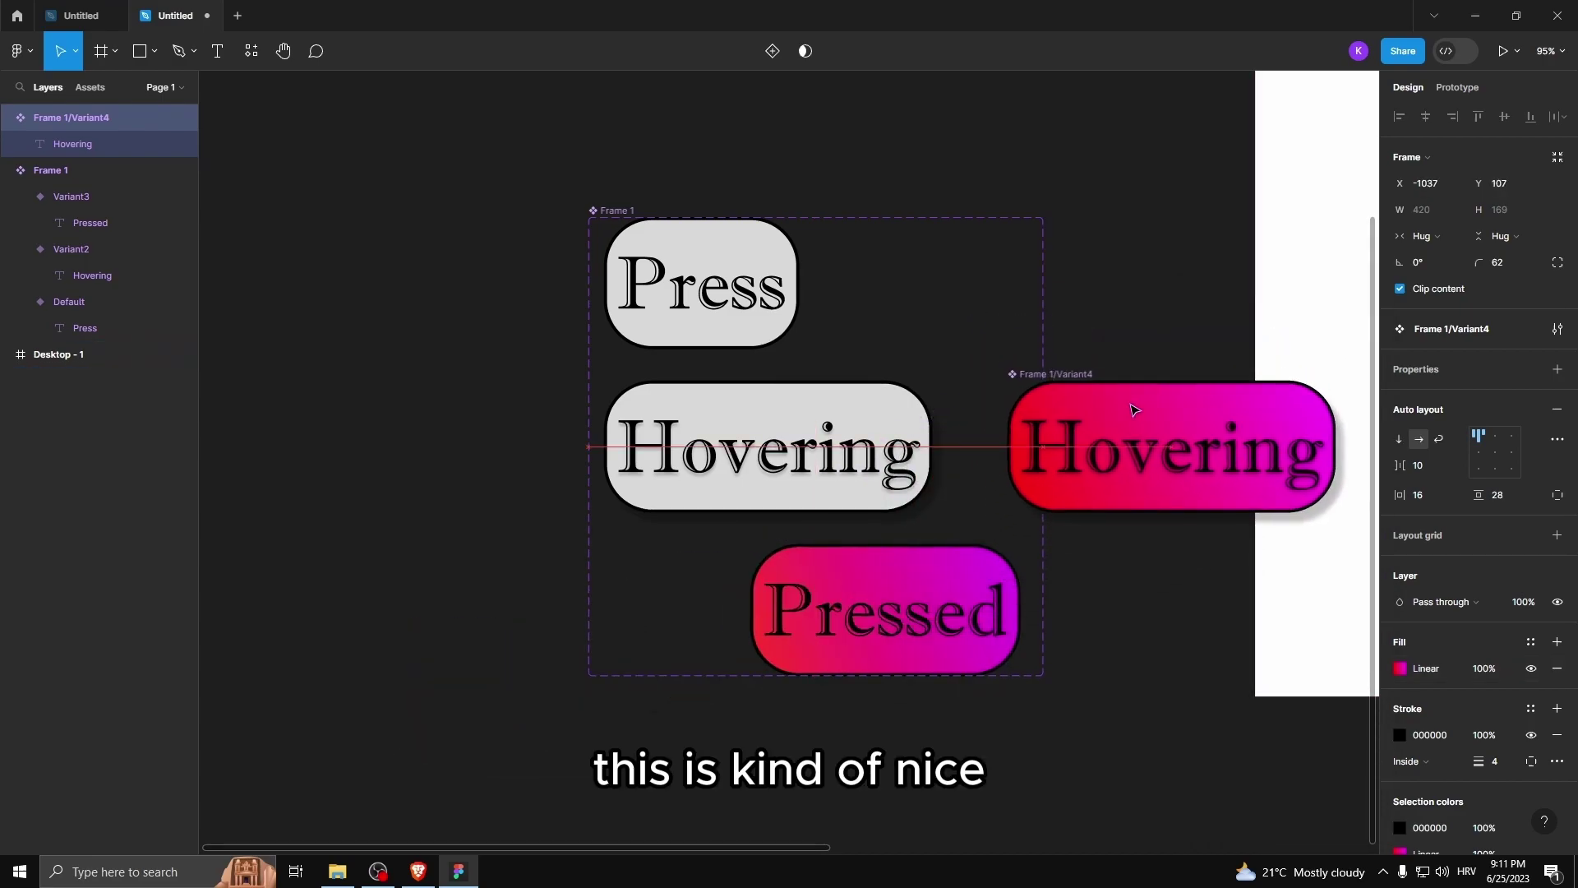
- Move the gradient Hovering variant into the set and link Pressed to it while hovering
{"action": "left_click", "coordinate": [943, 568]}
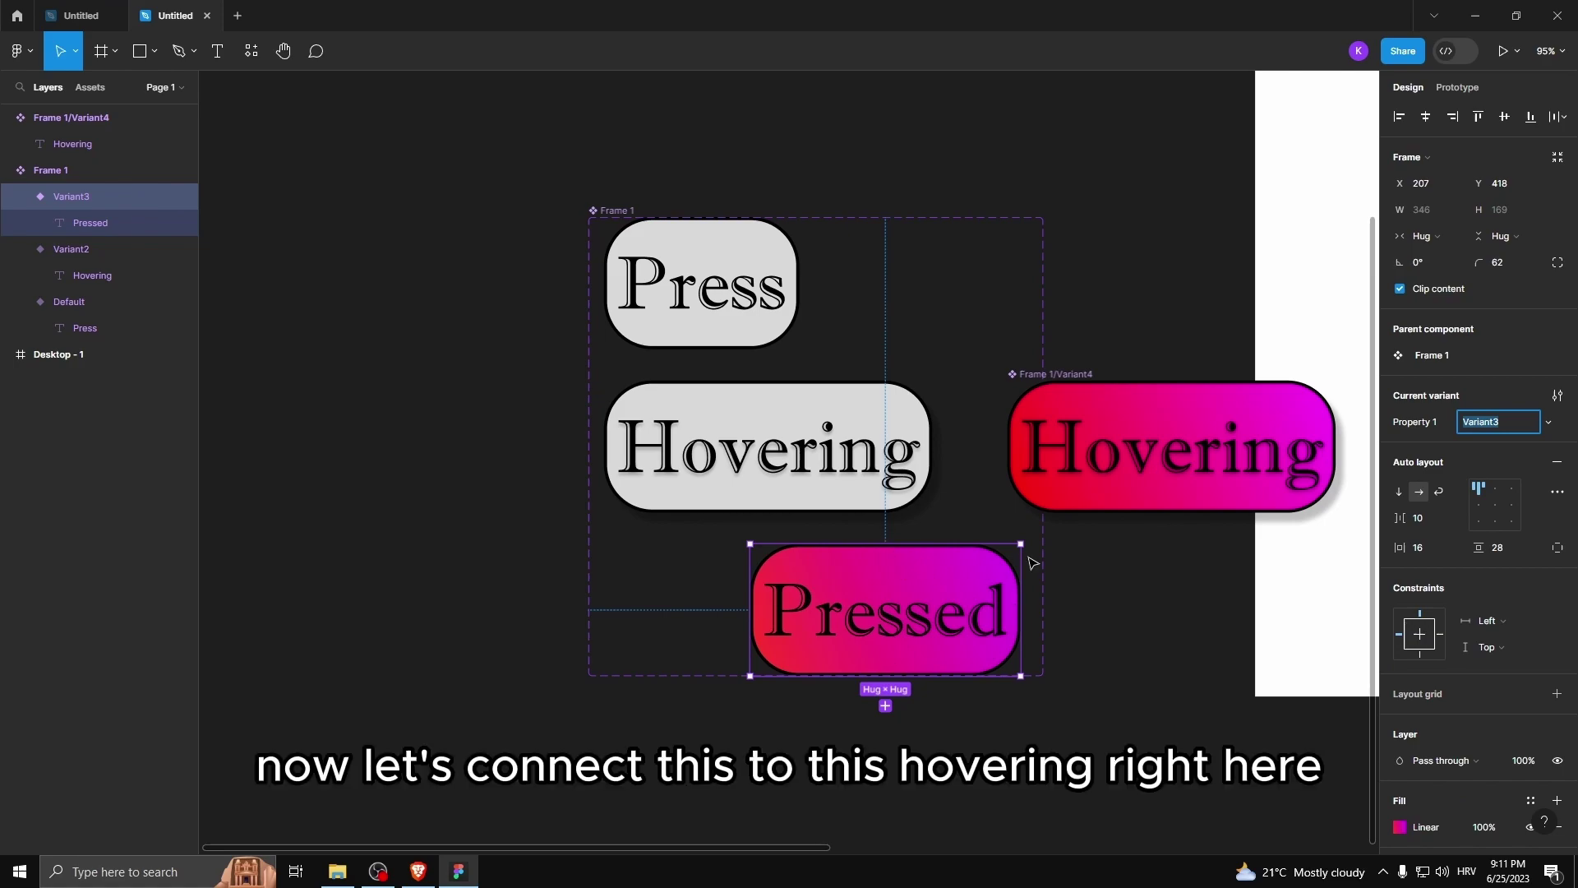
{"action": "key", "text": "shift+e"}
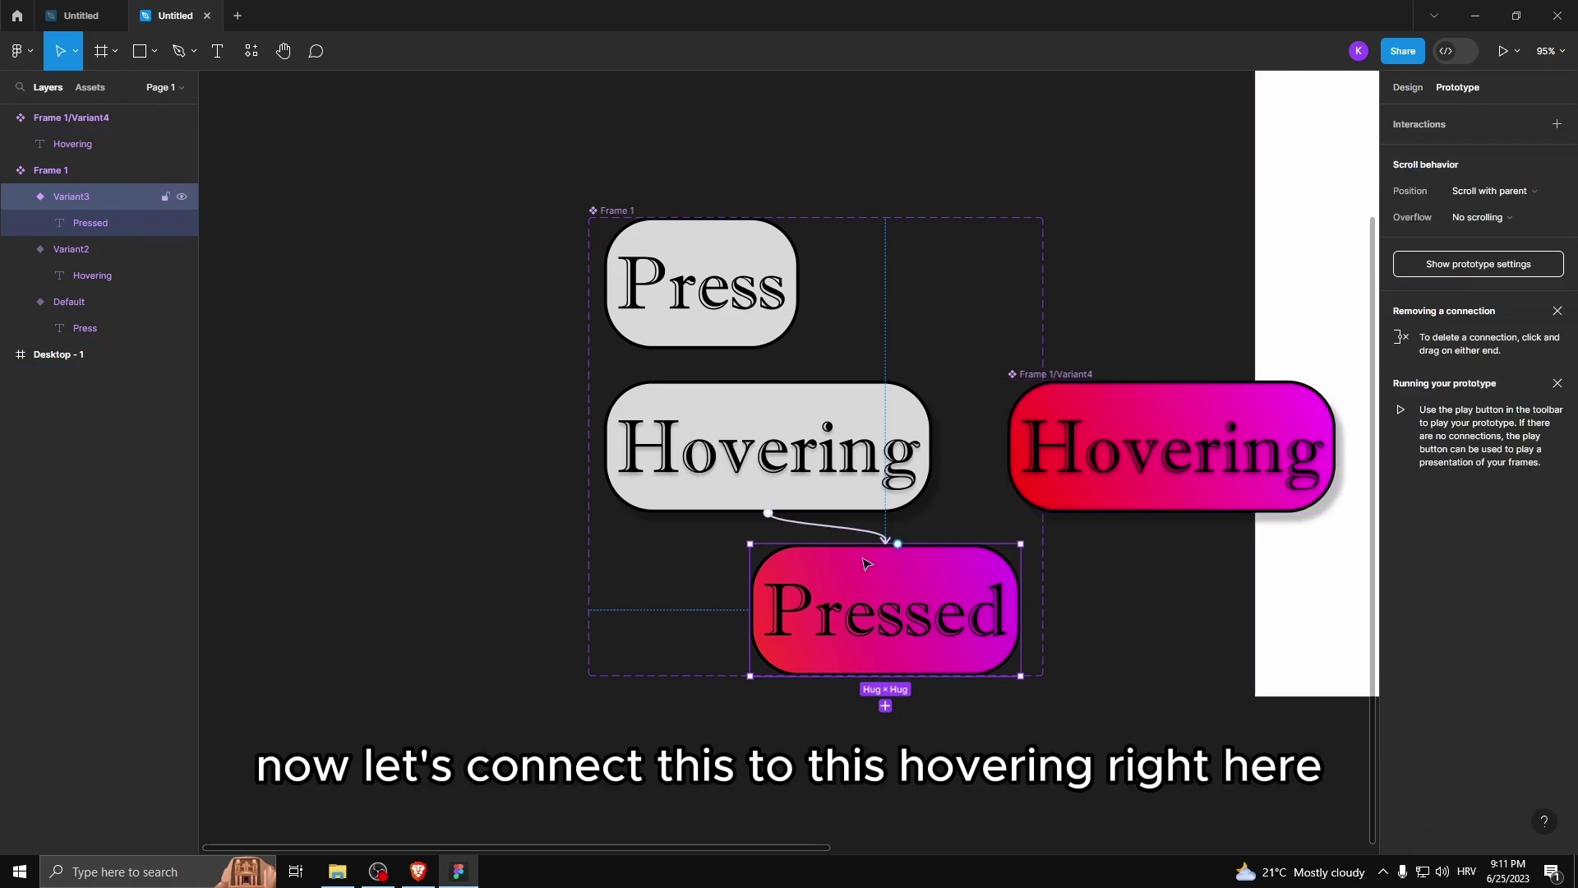
{"action": "left_click_drag", "start_coordinate": [1096, 480], "coordinate": [999, 264]}
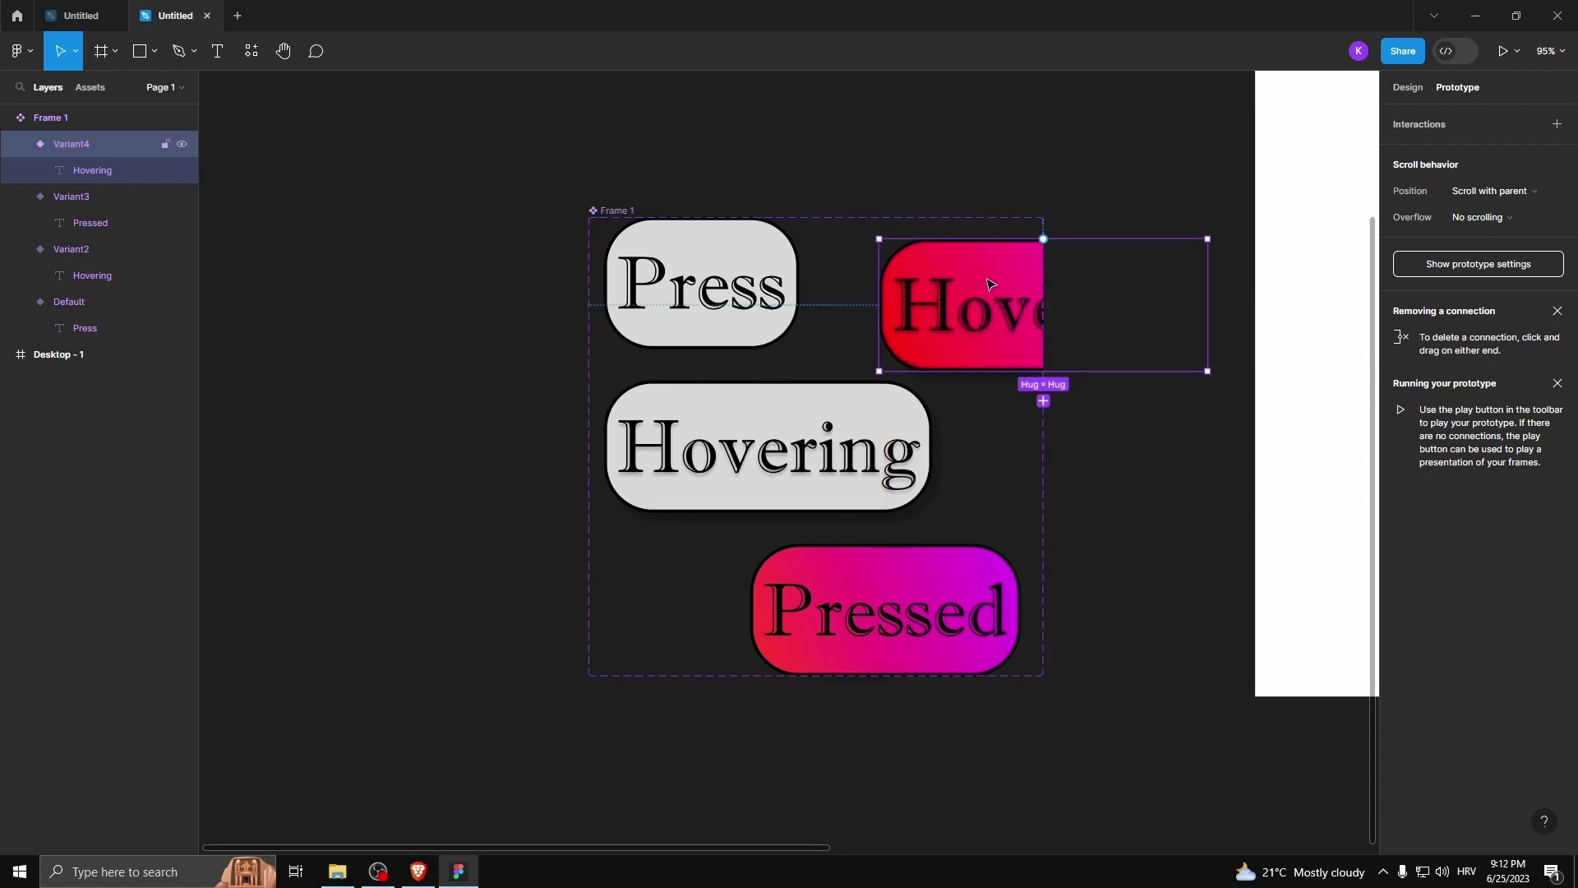
{"action": "left_click", "coordinate": [913, 563]}
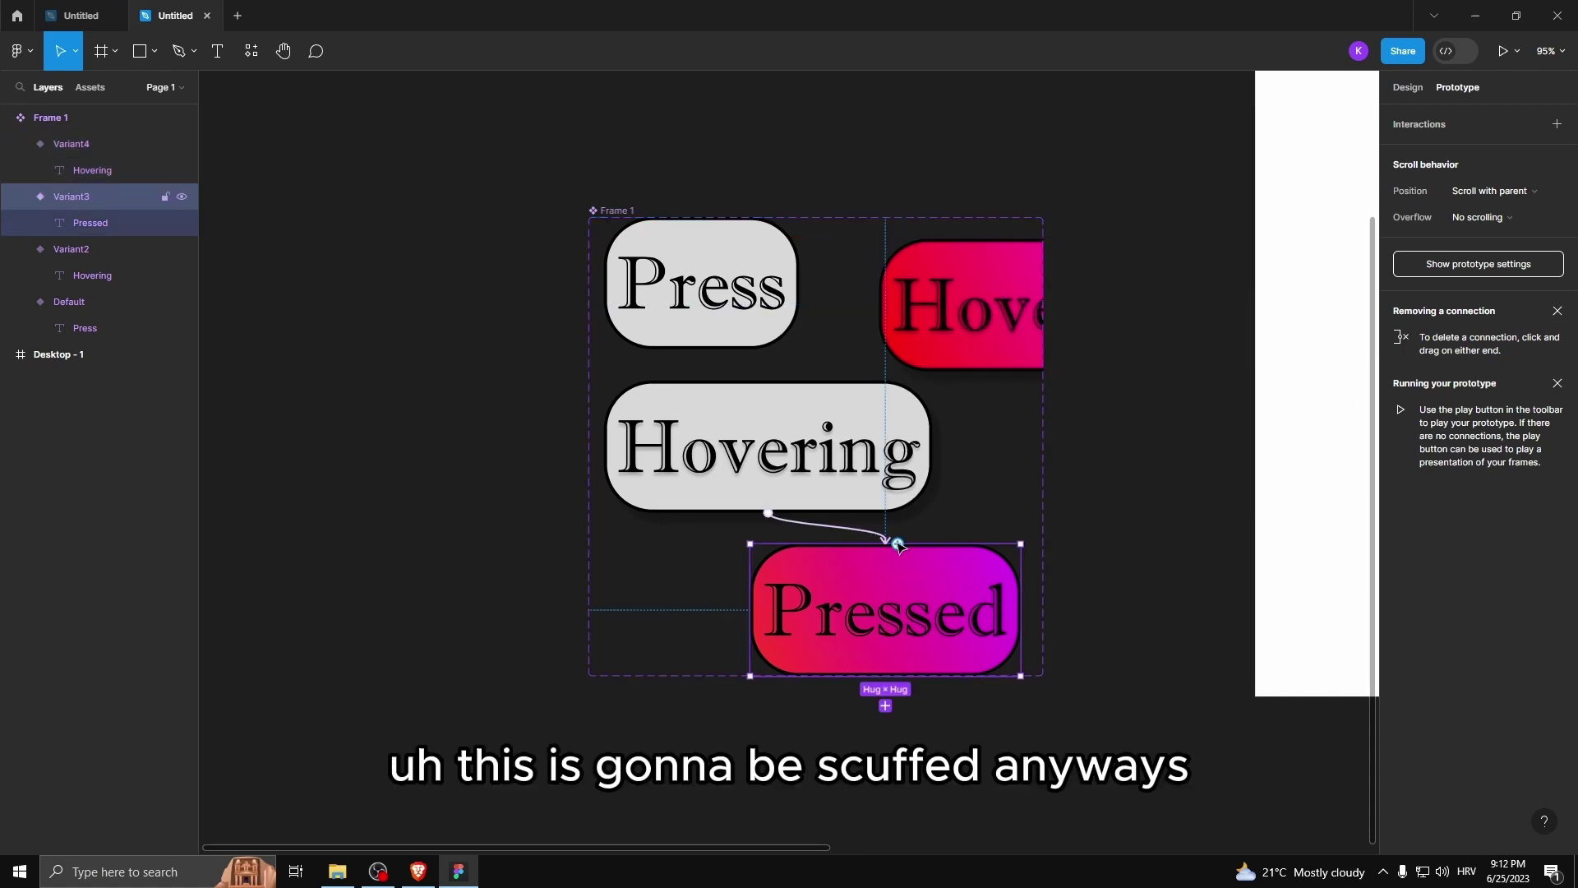
{"action": "left_click_drag", "start_coordinate": [1040, 429], "coordinate": [1047, 386]}
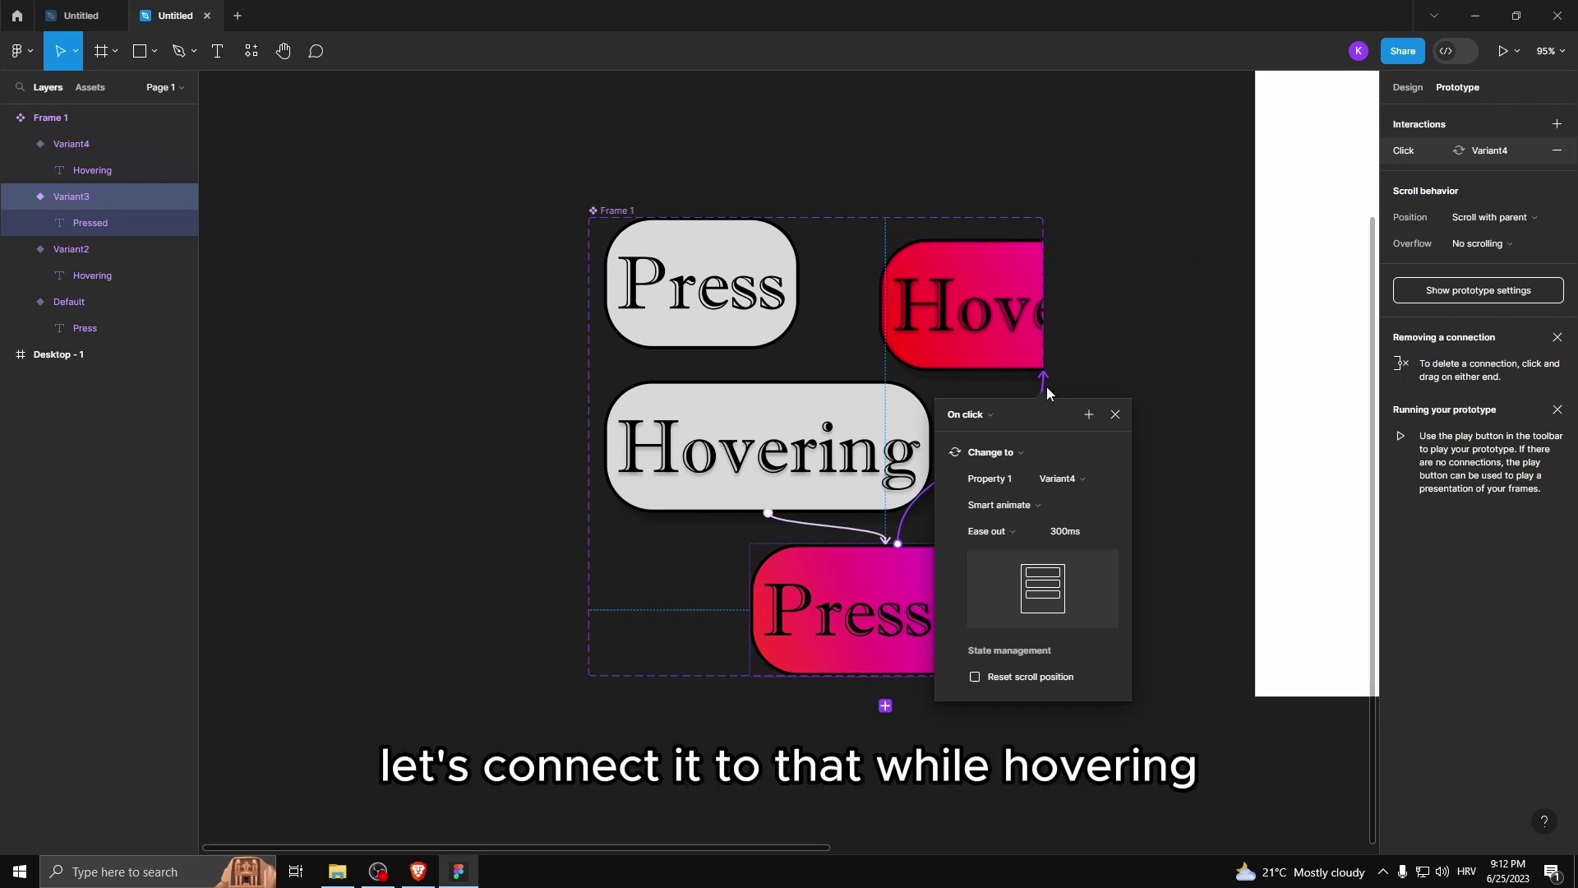
{"action": "left_click", "coordinate": [990, 416]}
{"action": "left_click", "coordinate": [984, 453]}
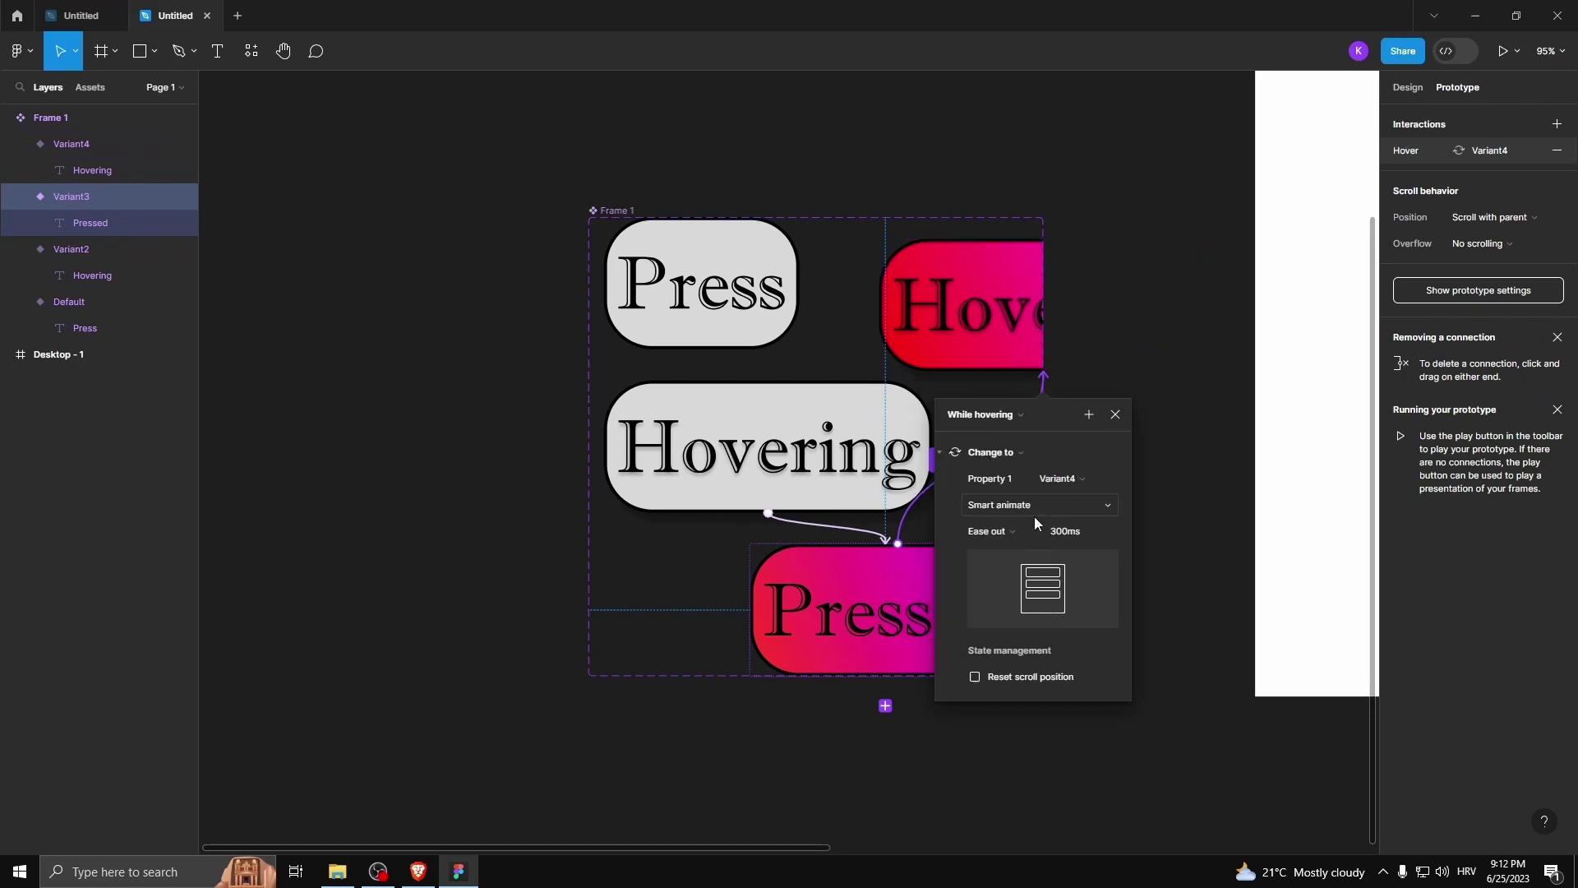
{"action": "left_click", "coordinate": [1116, 414]}
- Link the gradient Hovering variant back to Press on click
{"action": "left_click", "coordinate": [961, 257]}
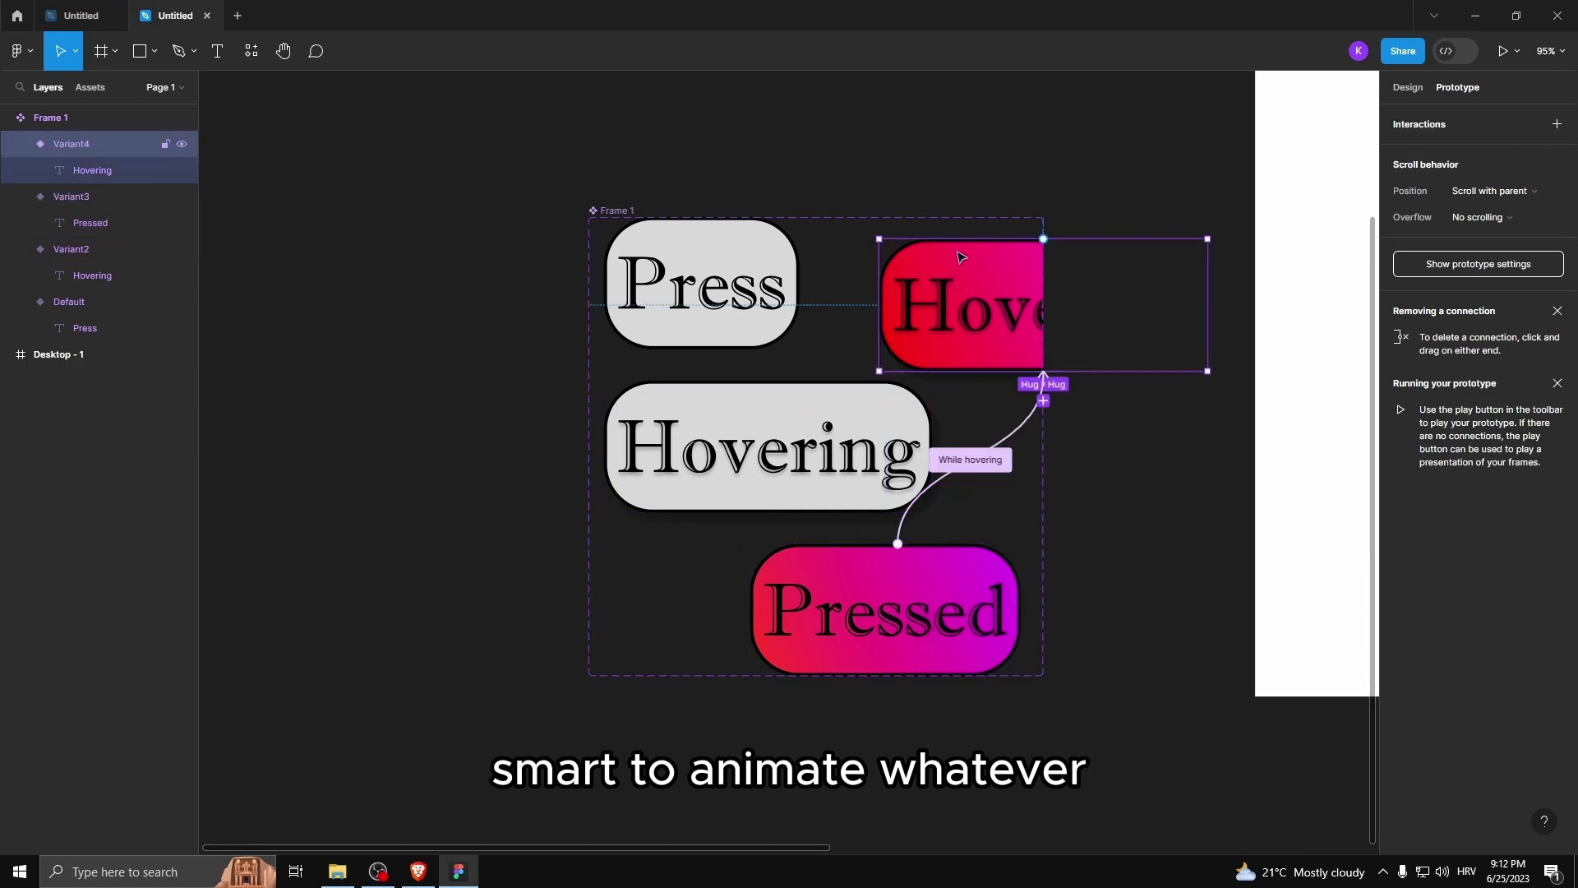
{"action": "left_click_drag", "start_coordinate": [881, 307], "coordinate": [788, 288]}
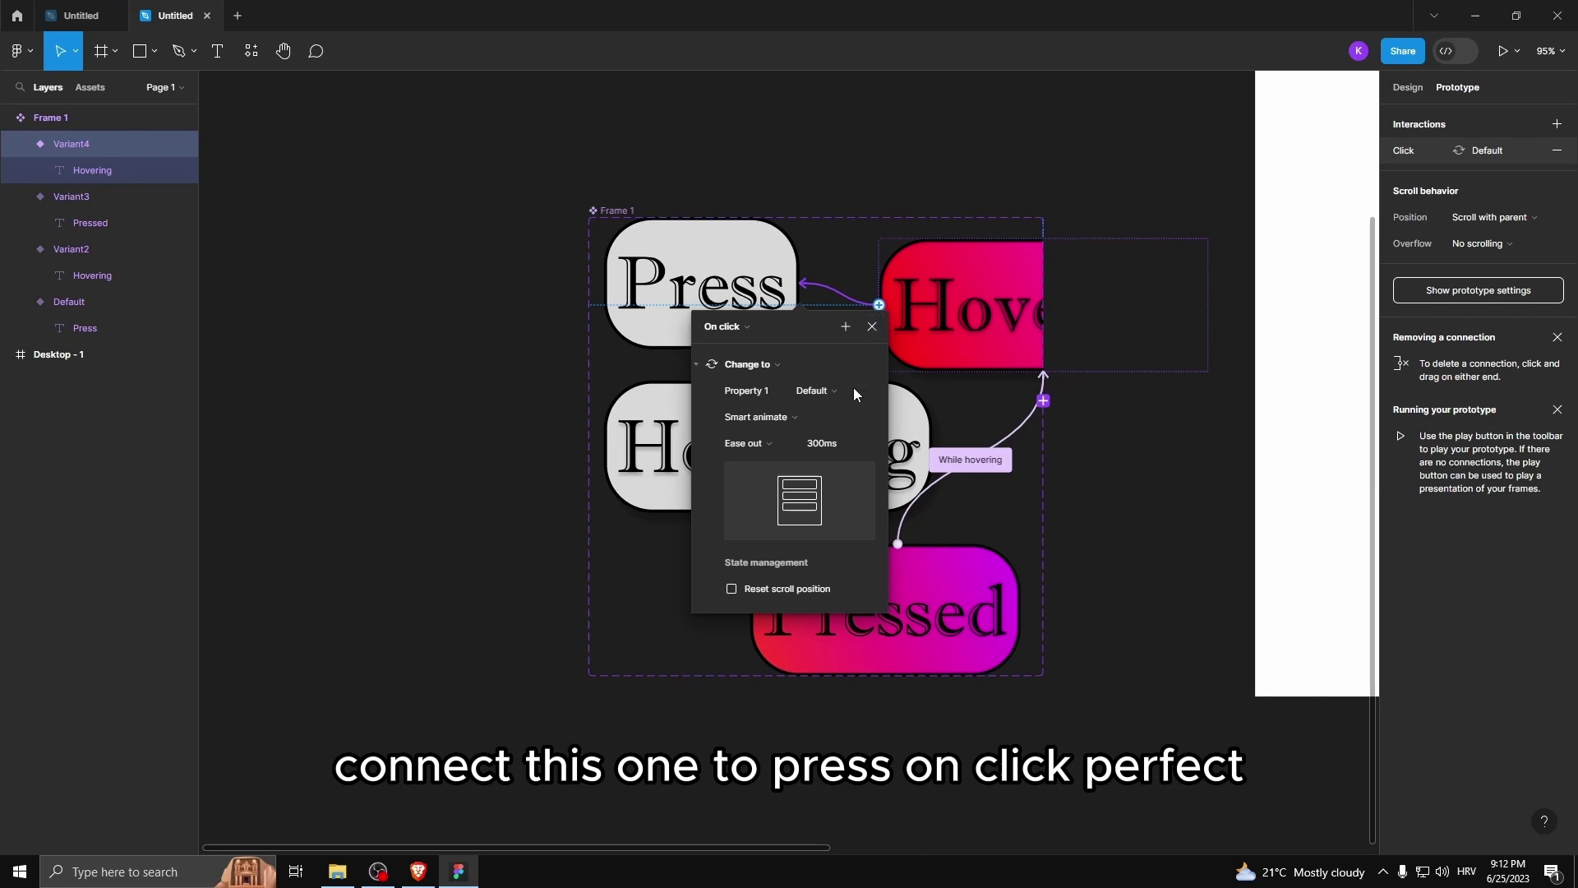
{"action": "left_click", "coordinate": [873, 327]}
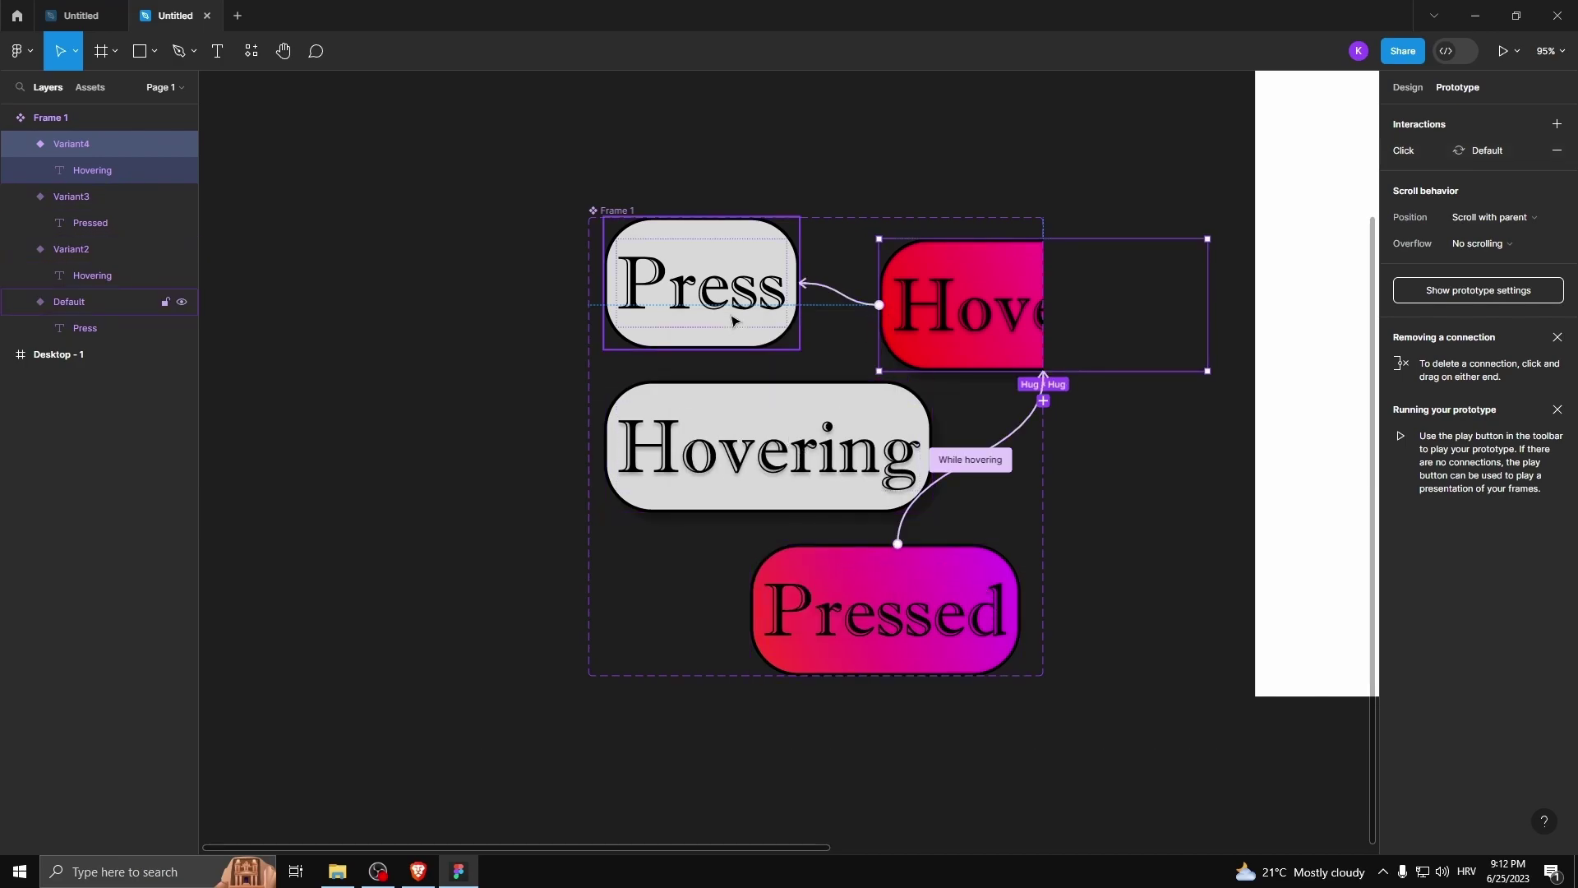
{"action": "left_click", "coordinate": [752, 241]}
- Present the prototype from the grey Hovering variant, then return to the editor
{"action": "left_click", "coordinate": [771, 397]}
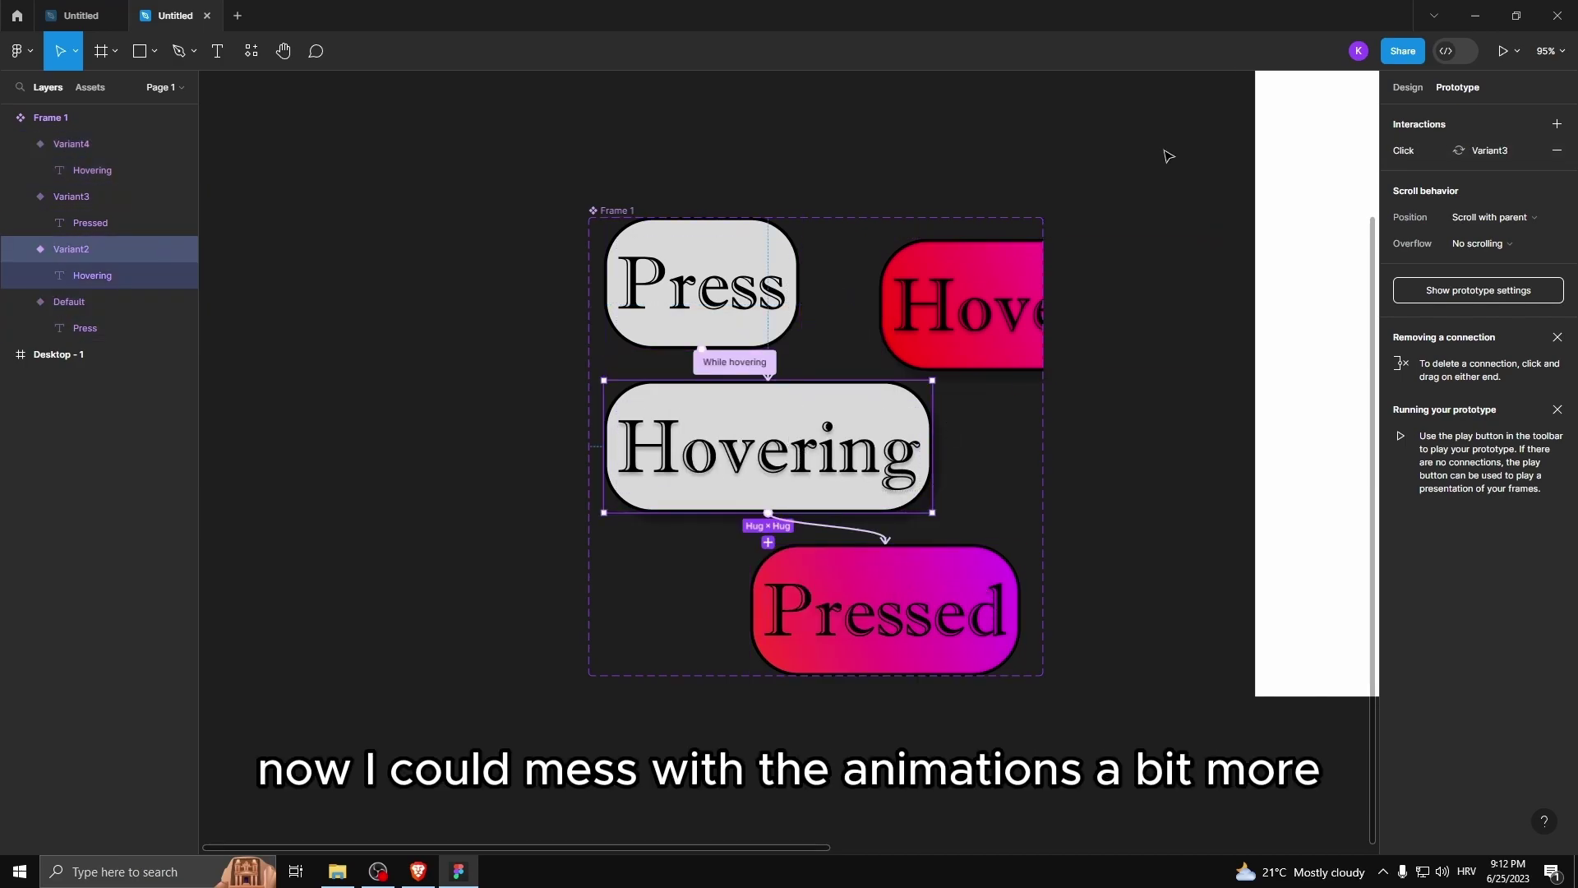
{"action": "left_click", "coordinate": [1501, 51]}
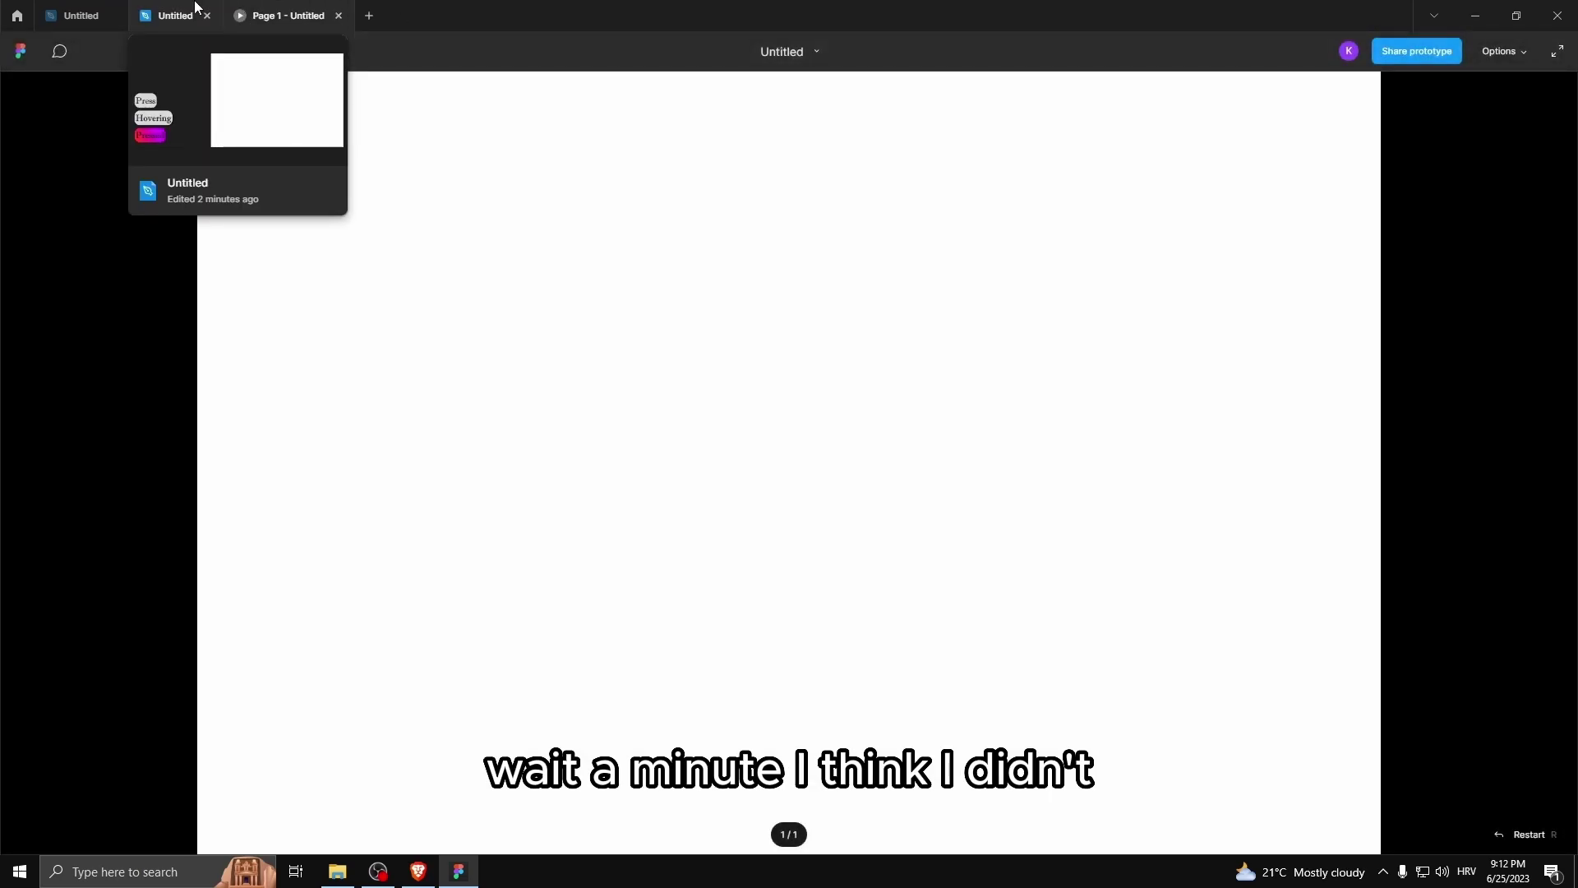
{"action": "left_click", "coordinate": [198, 7]}
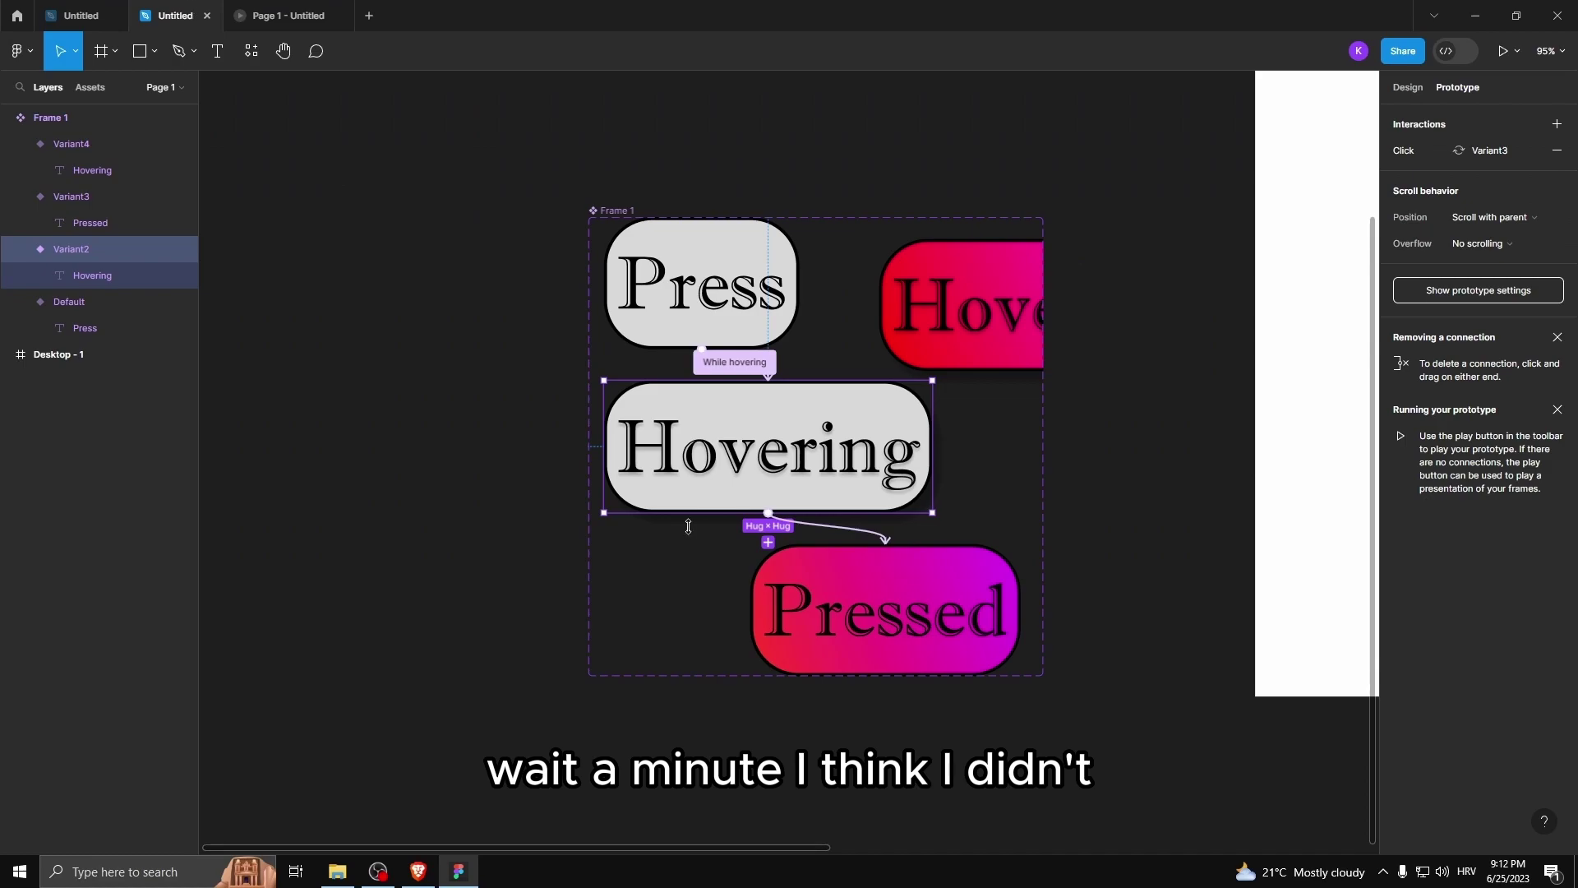
{"action": "scroll", "coordinate": [520, 415], "scroll_direction": "down", "scroll_amount": 3}
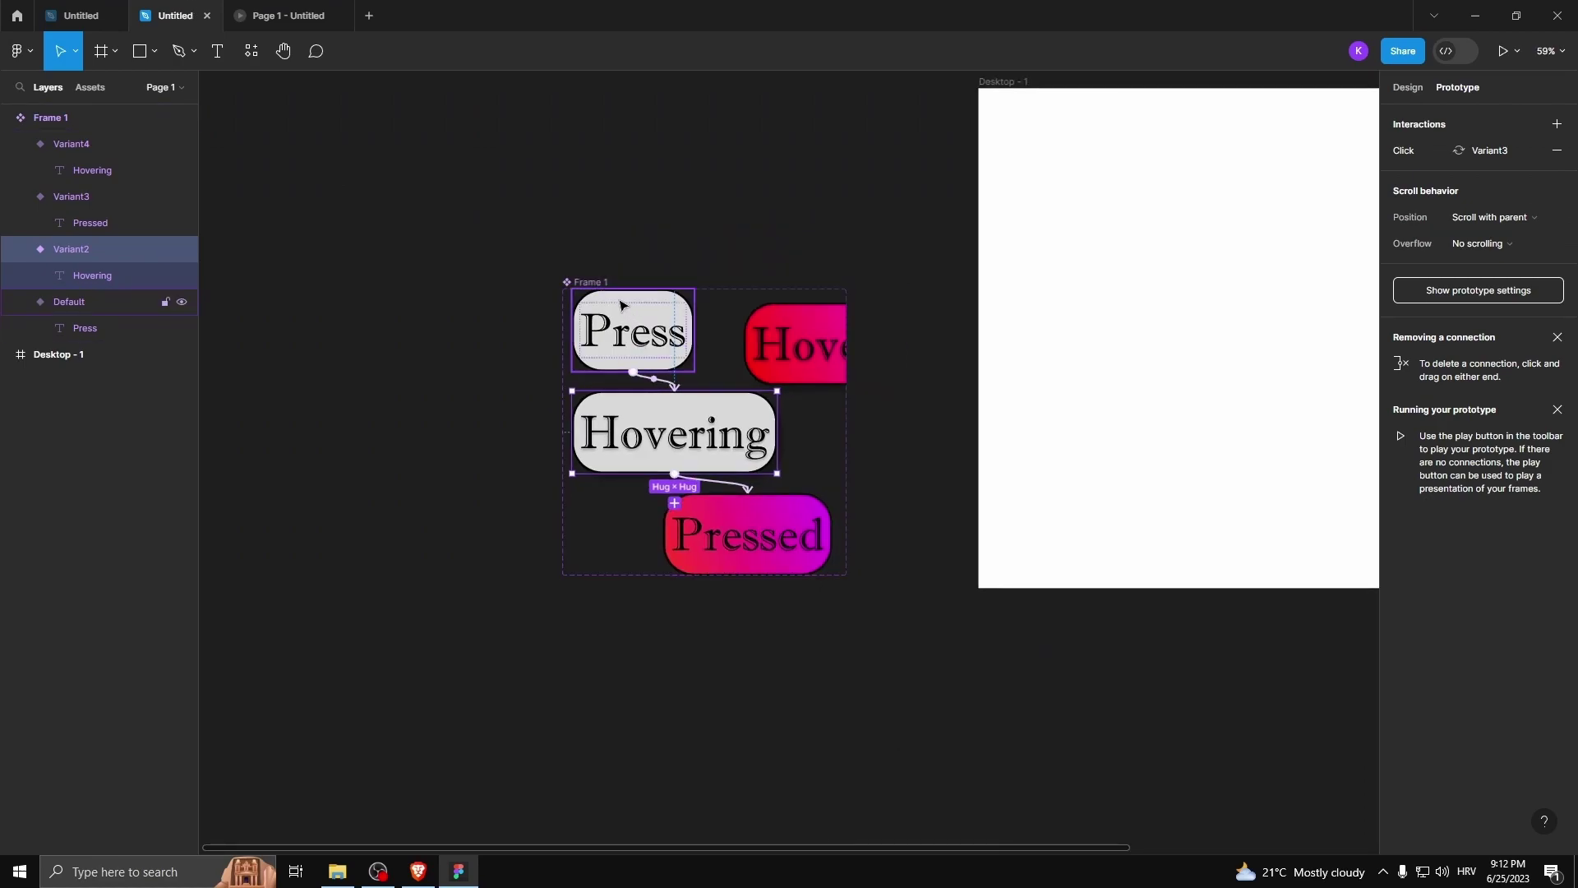
- Alt-drag a Press button instance into the Desktop - 1 frame and view the preview
{"action": "left_click", "coordinate": [621, 307]}
{"action": "scroll", "coordinate": [492, 380], "scroll_direction": "down", "scroll_amount": 2}
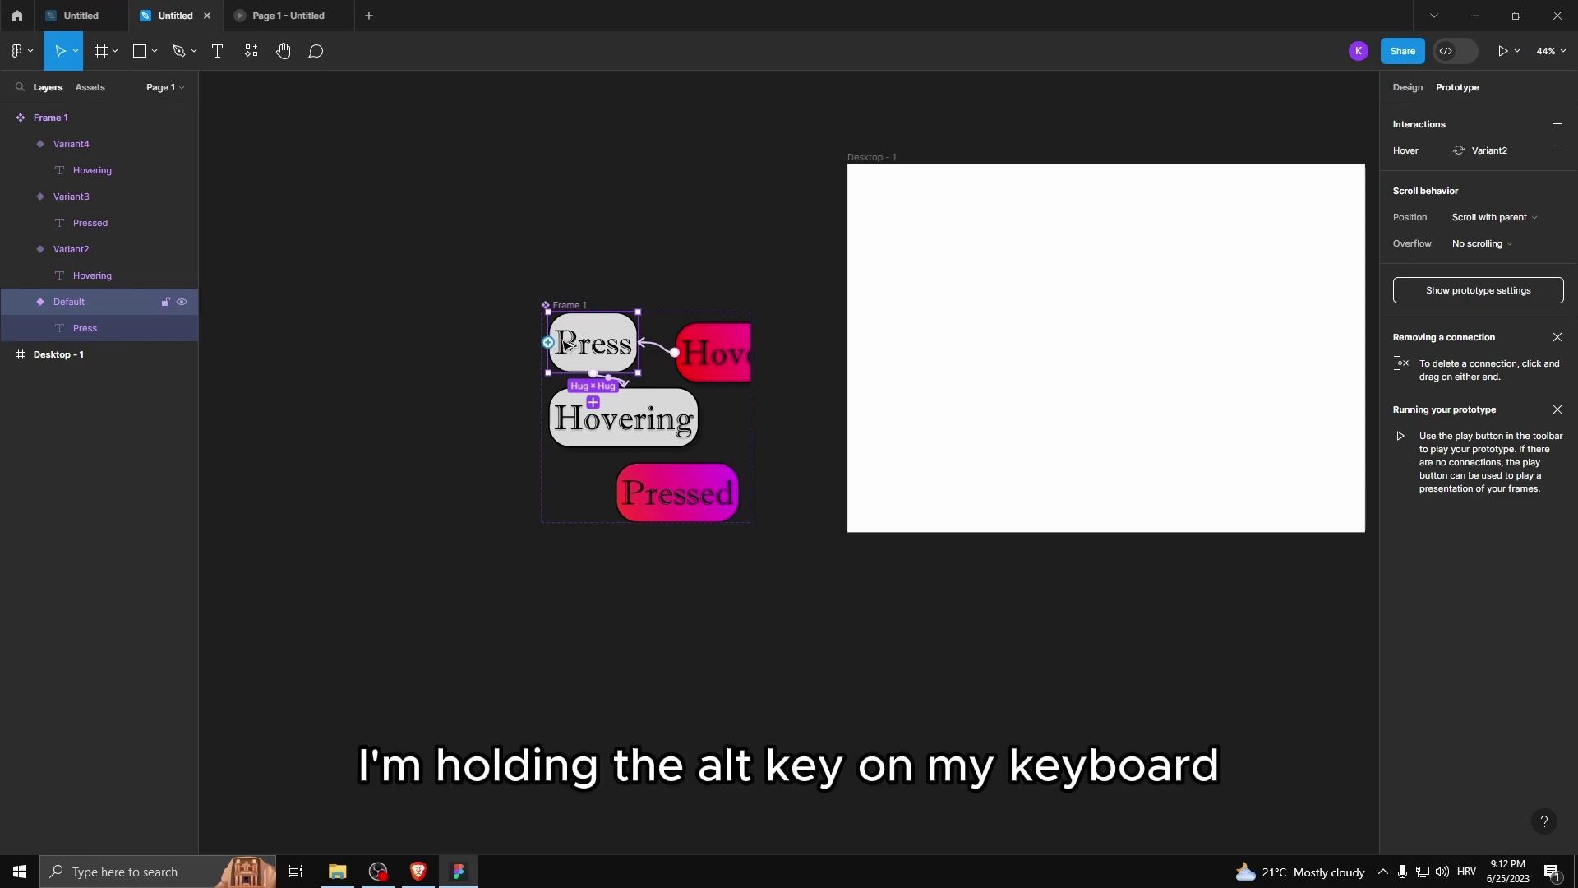
{"action": "left_click_drag", "start_coordinate": [574, 325], "coordinate": [1098, 333]}
{"action": "scroll", "coordinate": [974, 351], "scroll_direction": "down", "scroll_amount": 3}
{"action": "scroll", "coordinate": [974, 351], "scroll_direction": "up", "scroll_amount": 4}
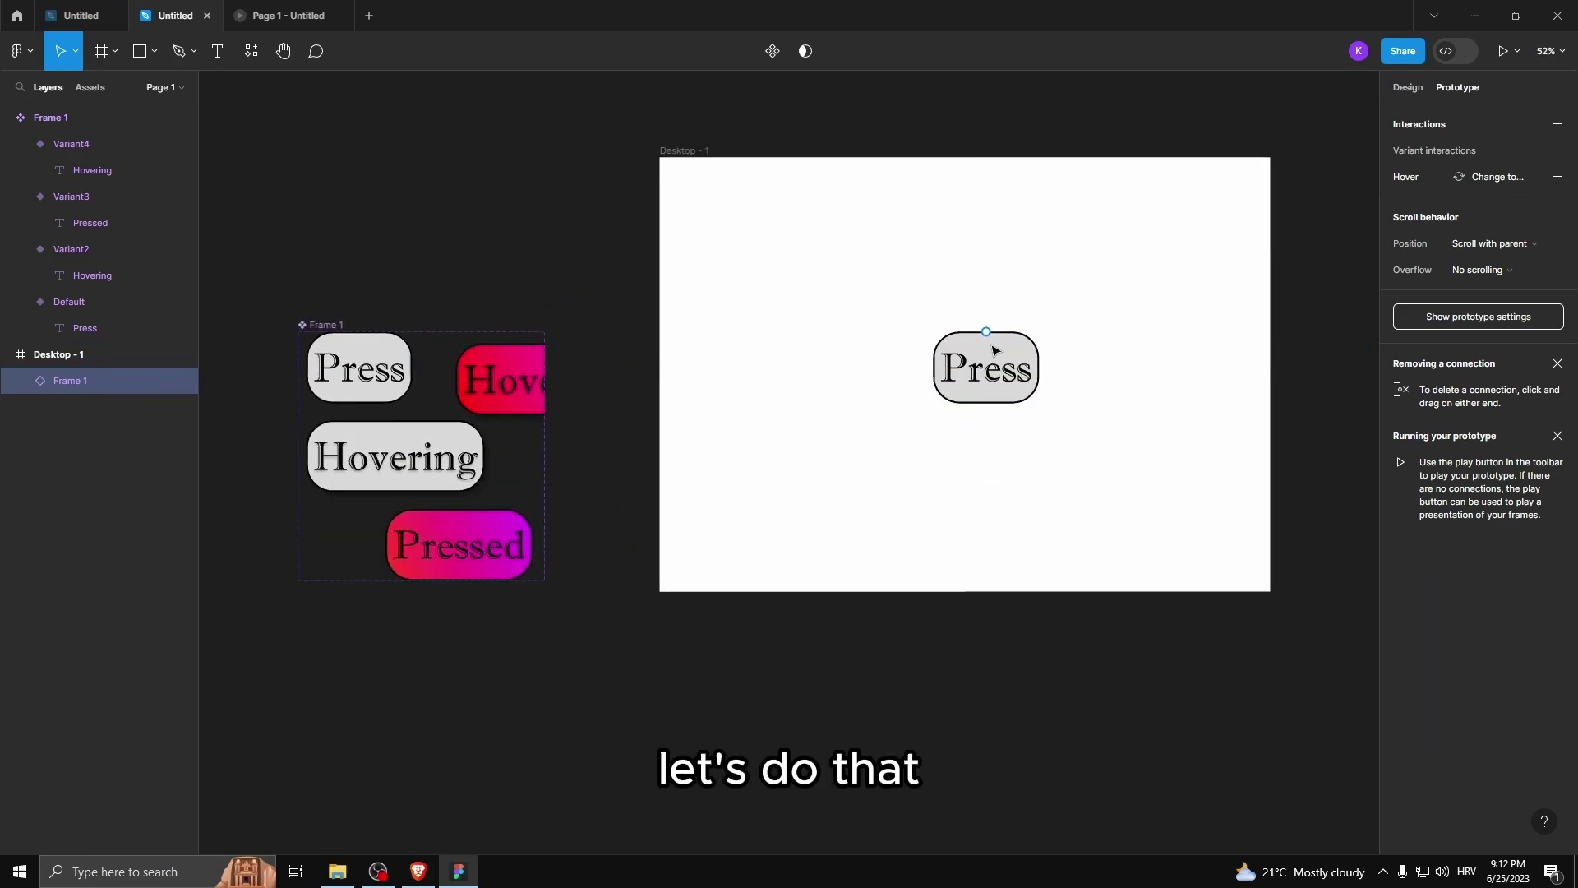
{"action": "left_click", "coordinate": [281, 12]}
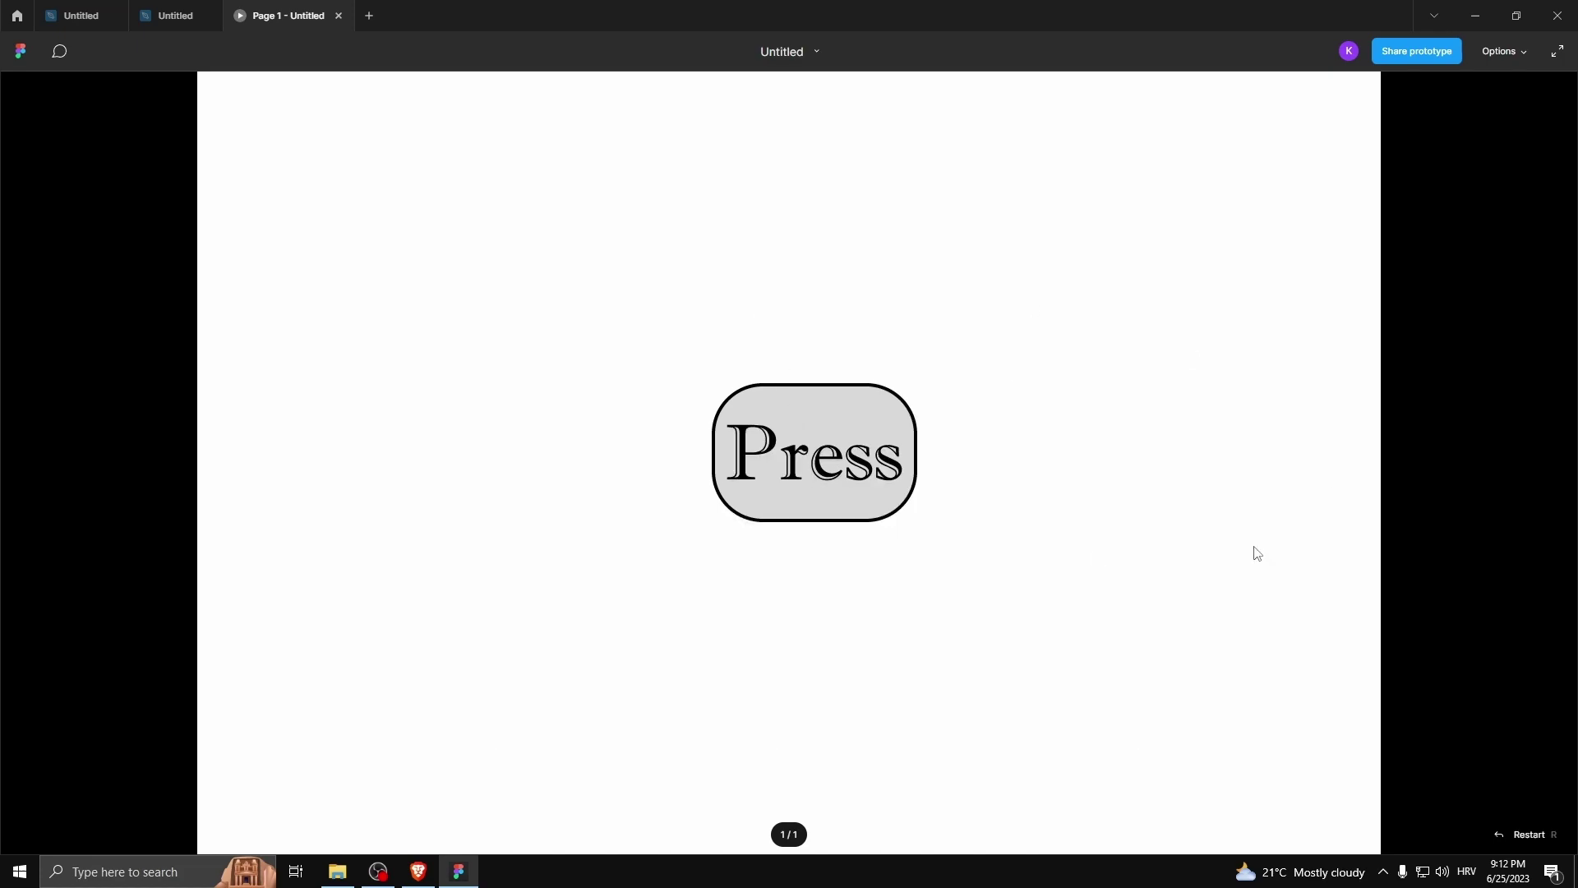
- Set the Press variant's While hovering interaction to Smart animate, keeping Ease out at 300ms
{"action": "left_click", "coordinate": [169, 16]}
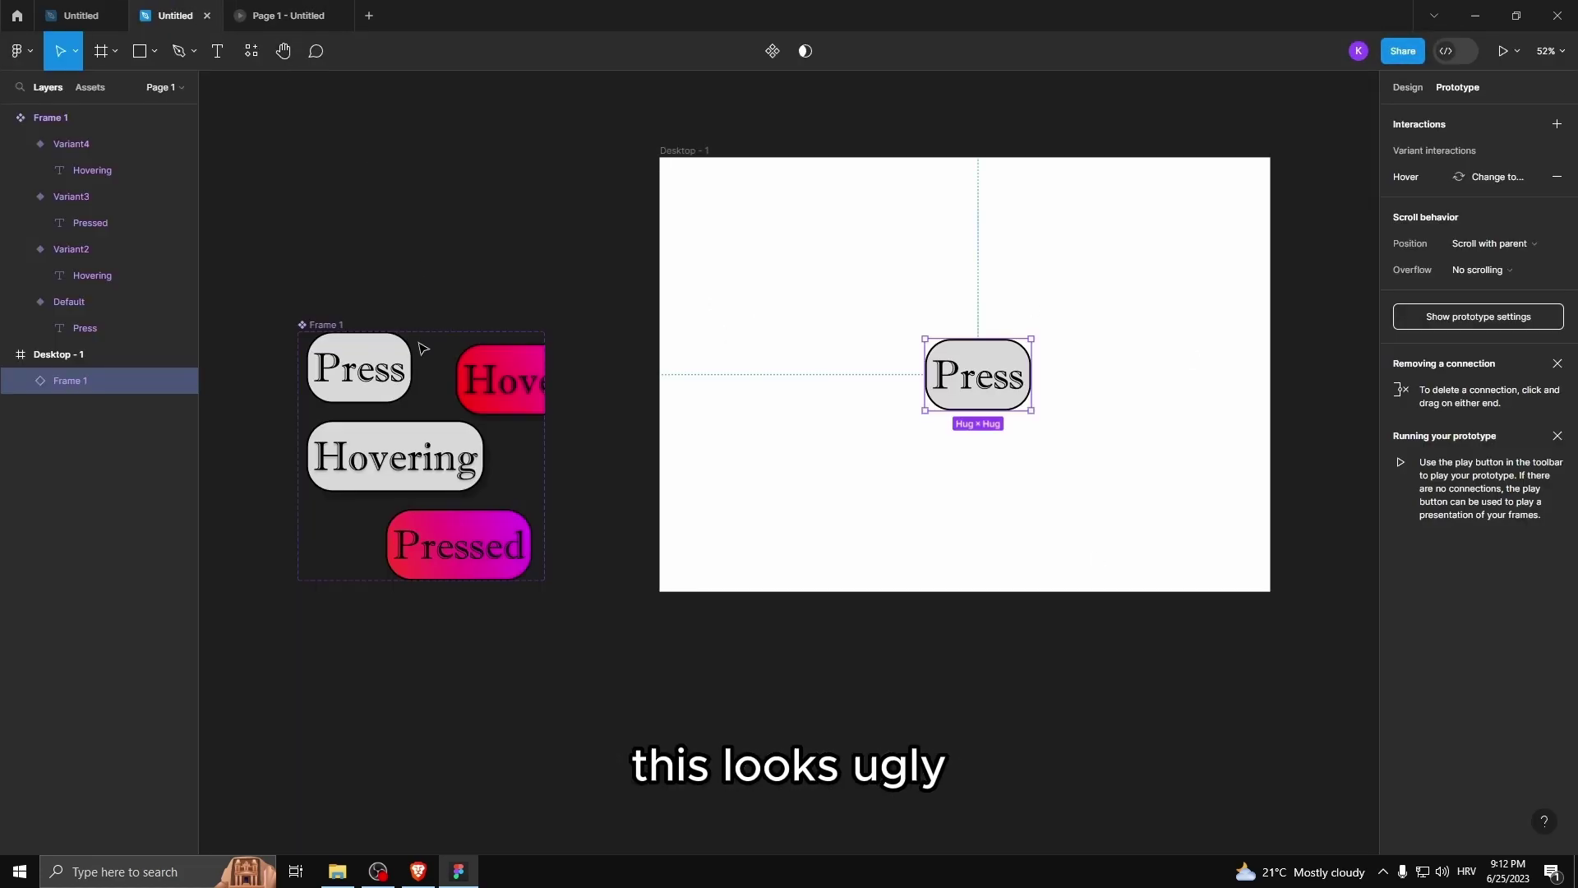
{"action": "scroll", "coordinate": [391, 393], "scroll_direction": "up", "scroll_amount": 5}
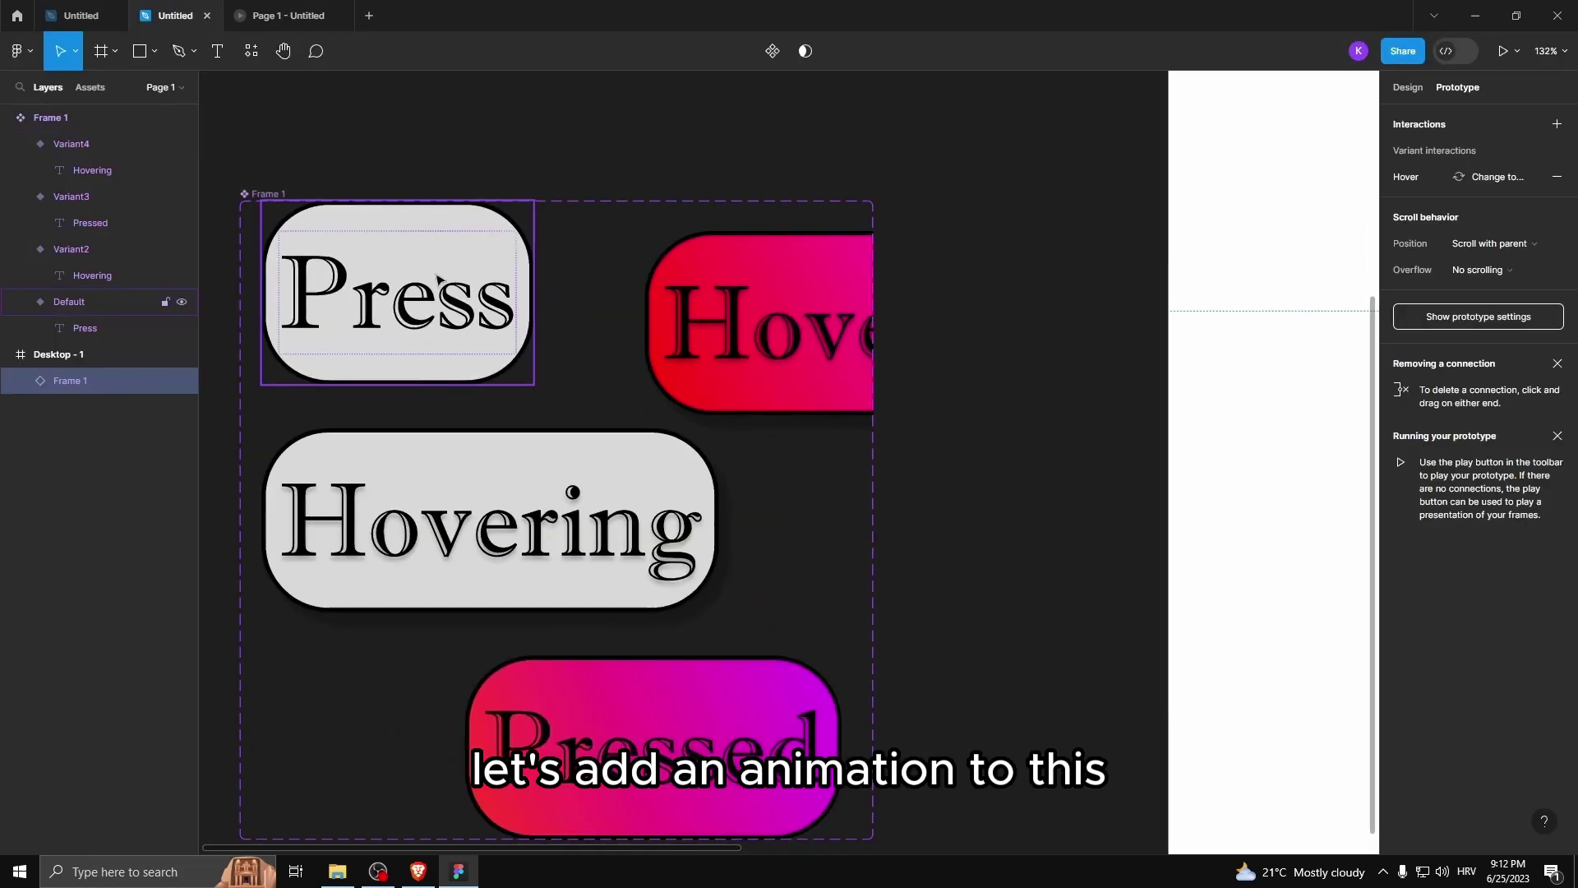
{"action": "left_click", "coordinate": [434, 371]}
{"action": "left_click", "coordinate": [436, 405]}
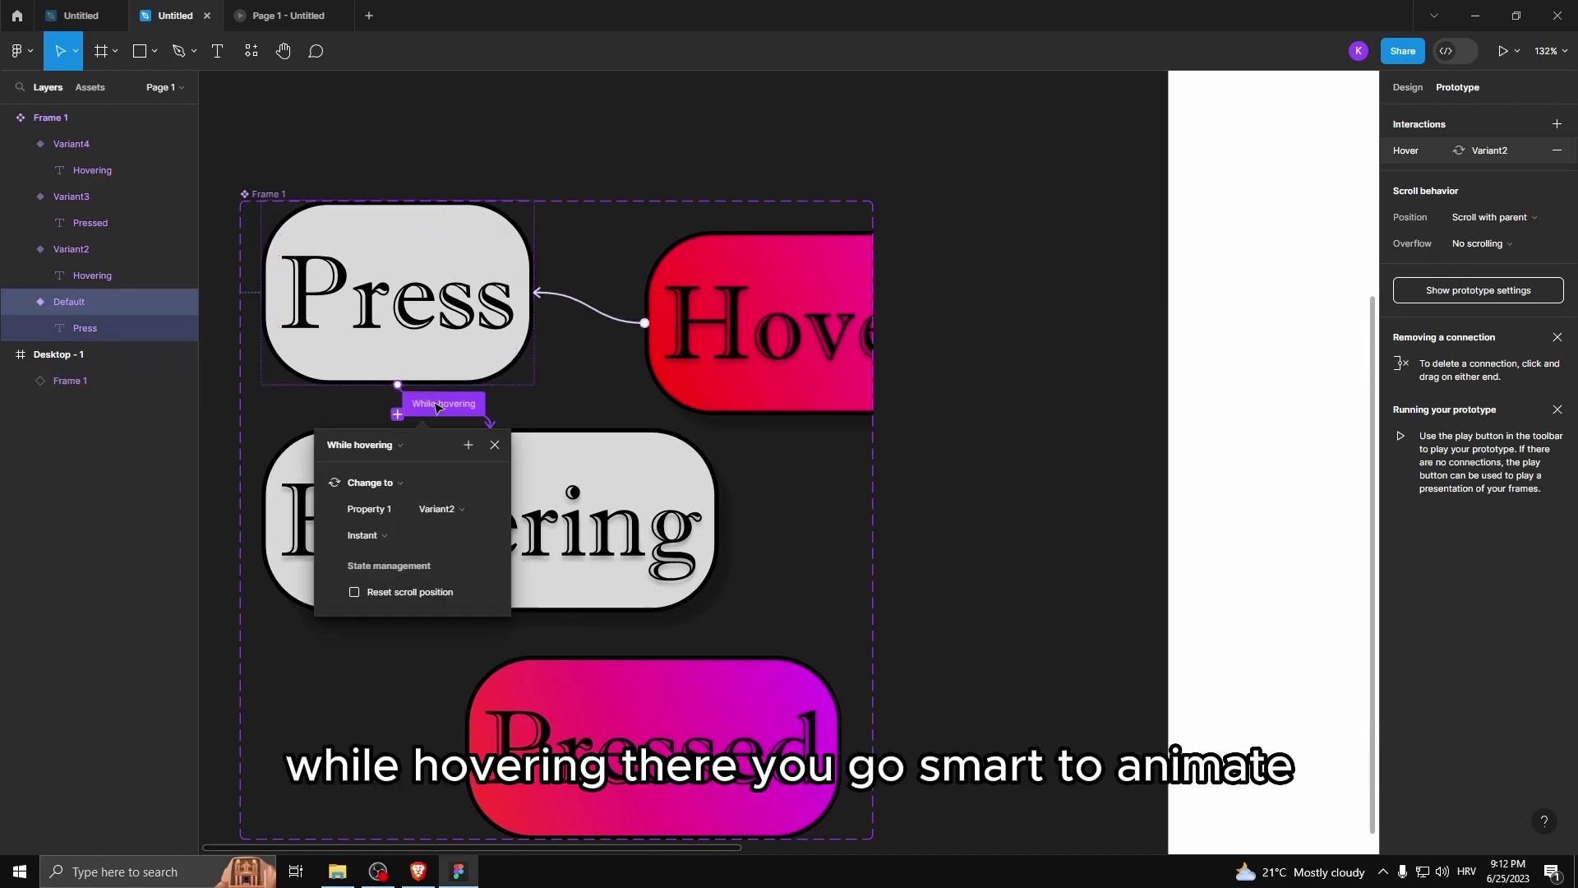
{"action": "left_click", "coordinate": [392, 448]}
{"action": "left_click", "coordinate": [396, 446]}
{"action": "left_click", "coordinate": [363, 535]}
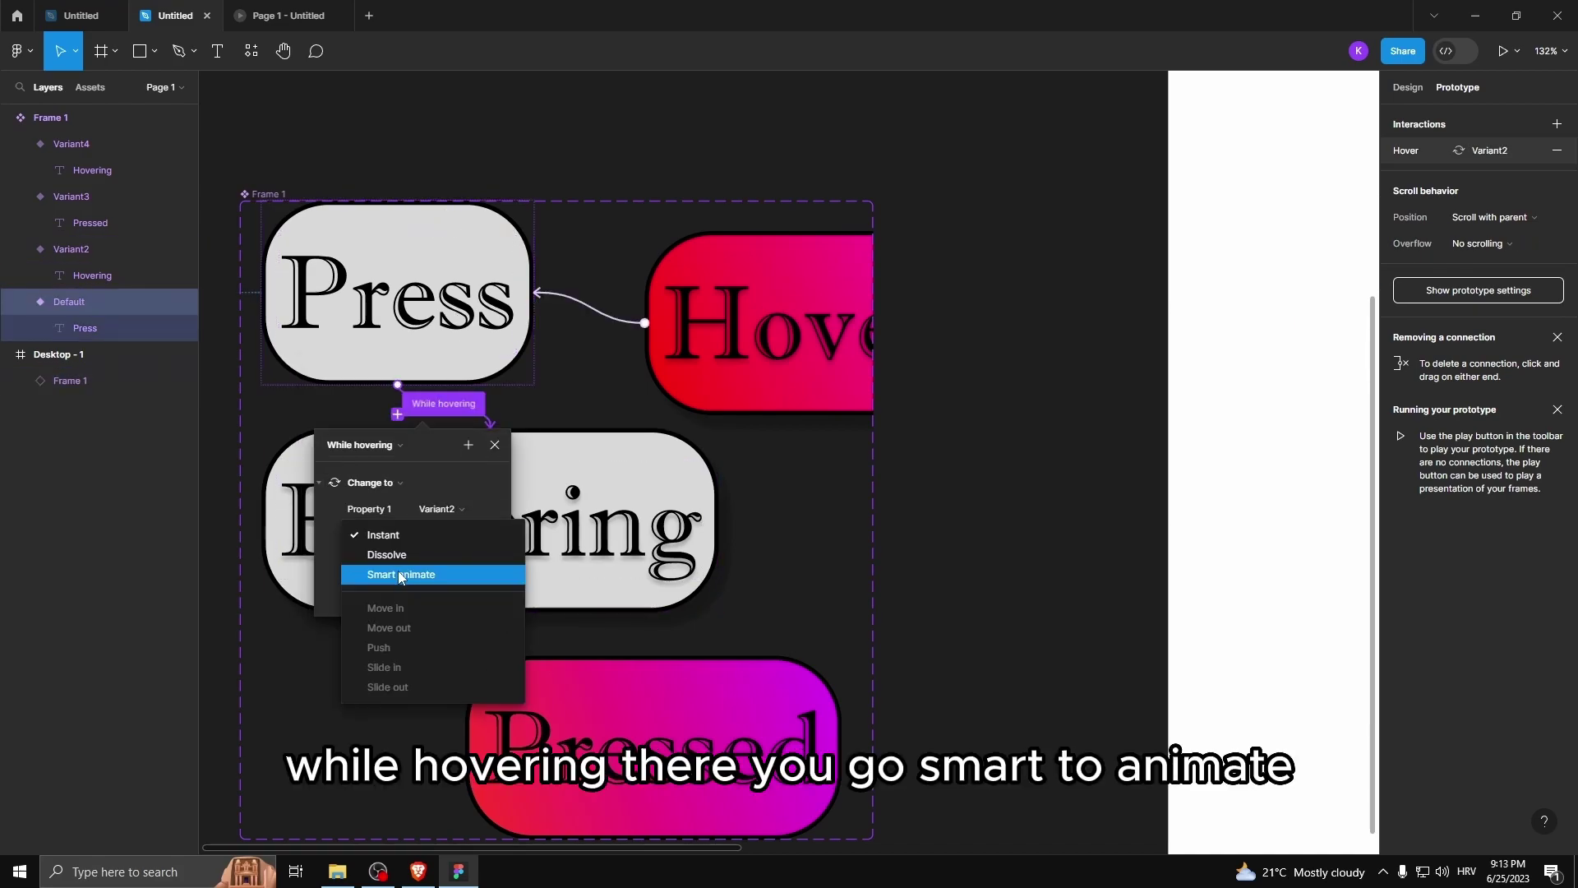
{"action": "left_click", "coordinate": [398, 571]}
{"action": "left_click", "coordinate": [411, 560]}
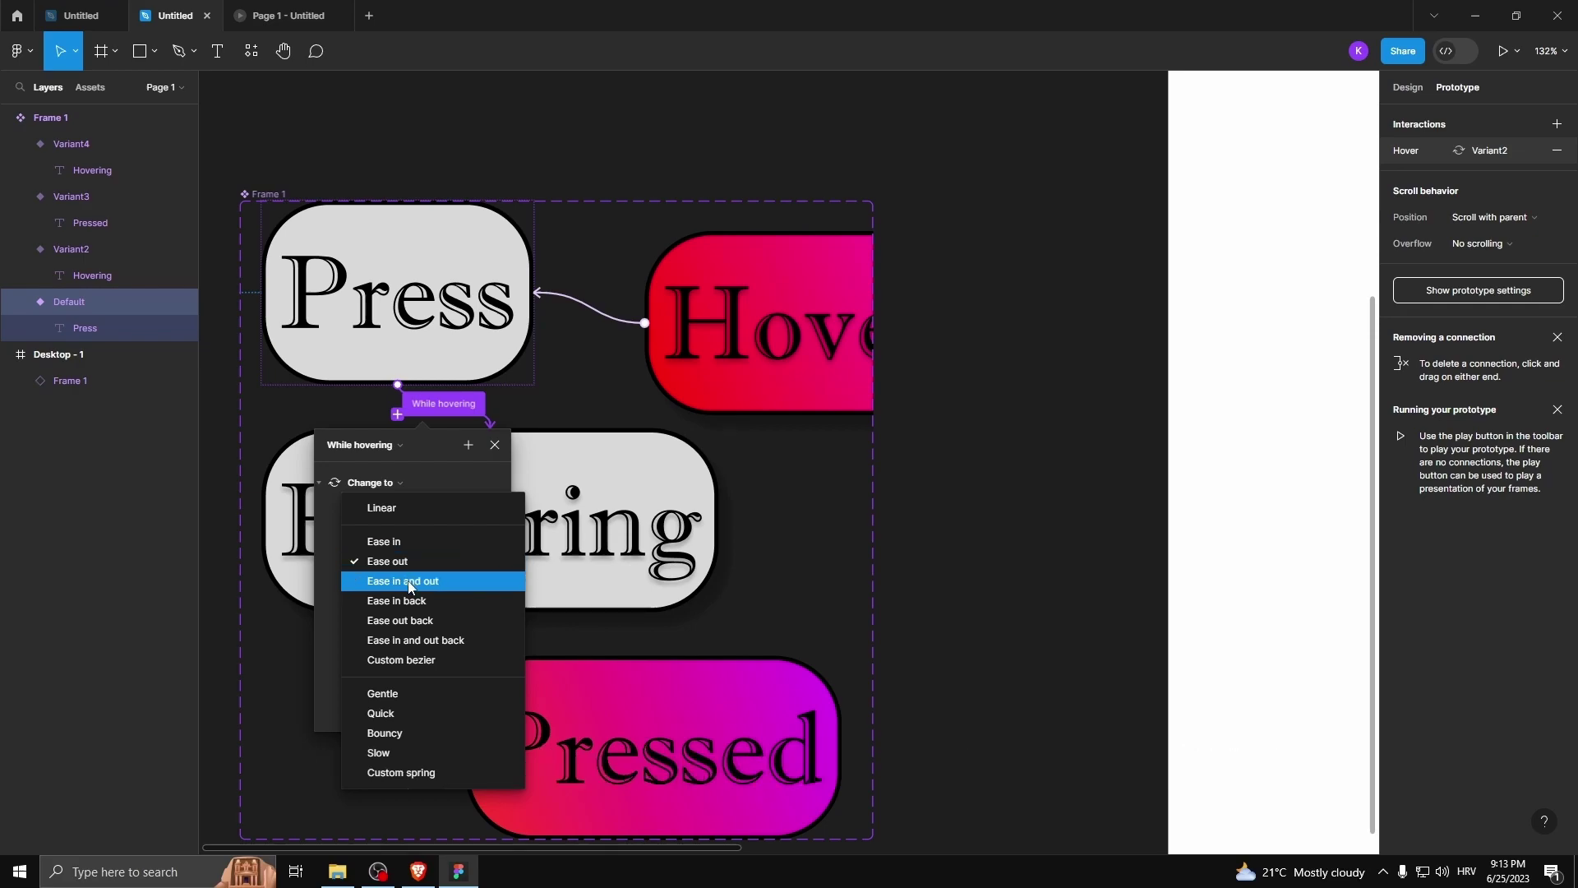
{"action": "left_click", "coordinate": [419, 561]}
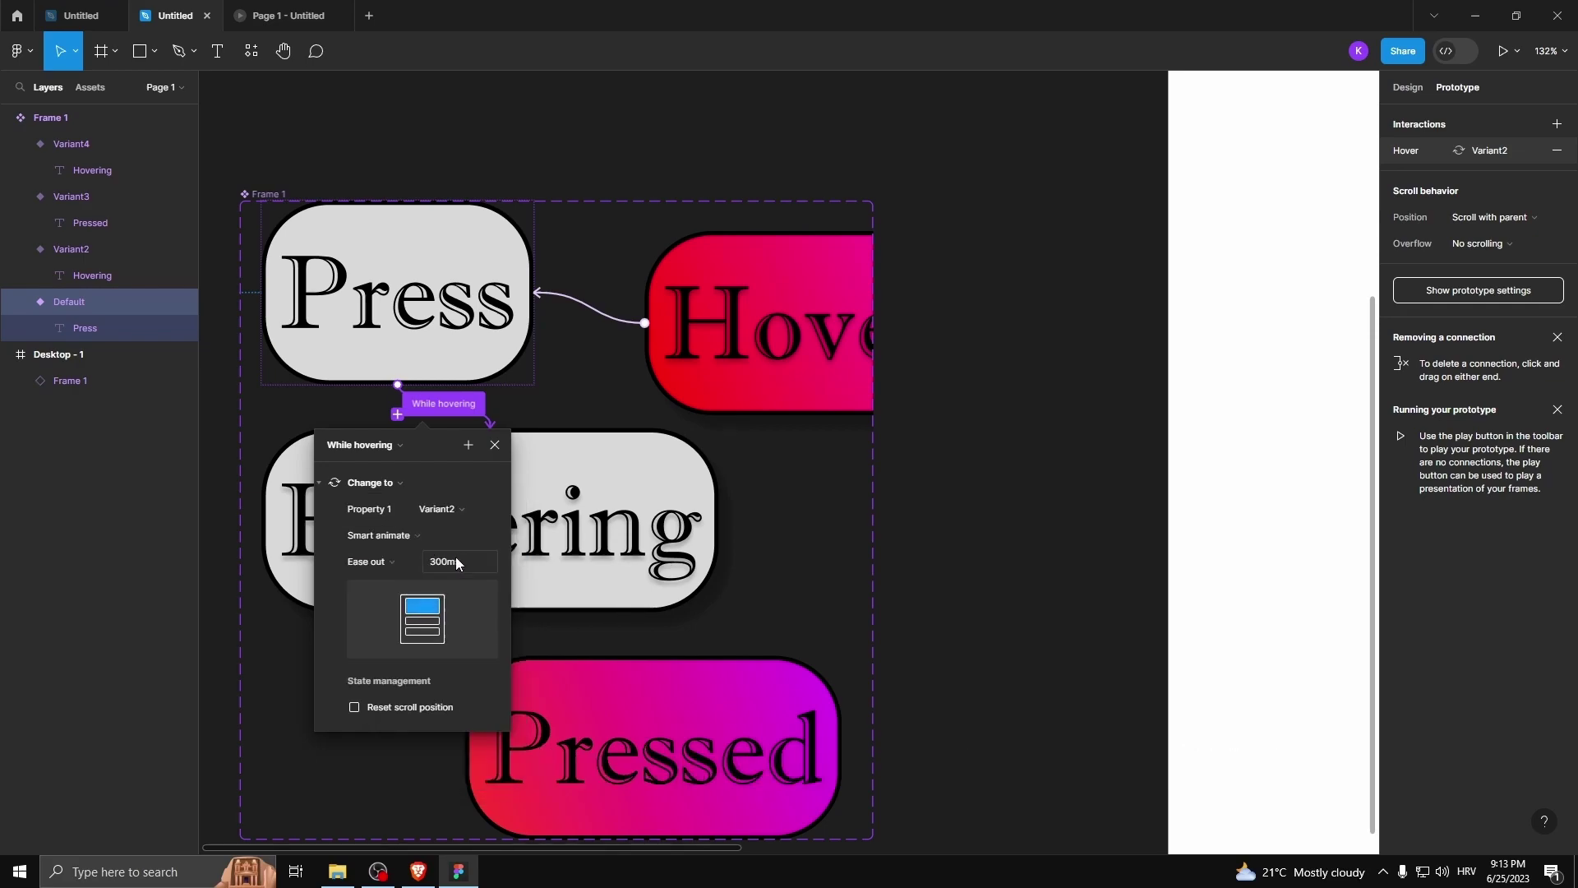
{"action": "left_click", "coordinate": [494, 446]}
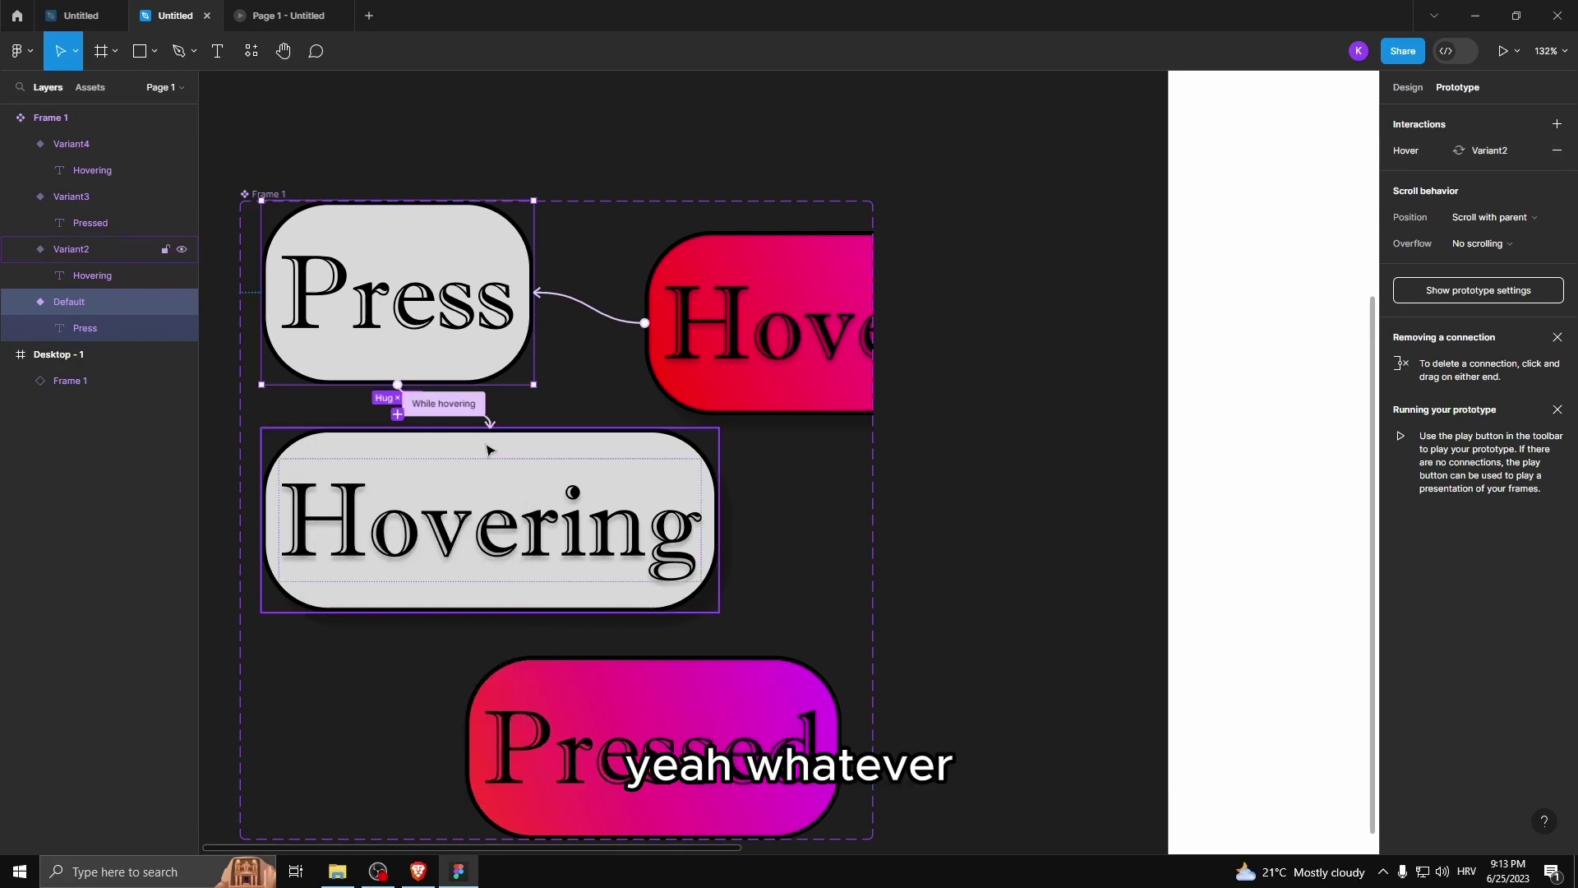
{"action": "left_click", "coordinate": [617, 457]}
- Present the prototype and hover and click the button, ending on its pink Pressed state
{"action": "left_click", "coordinate": [1500, 52]}
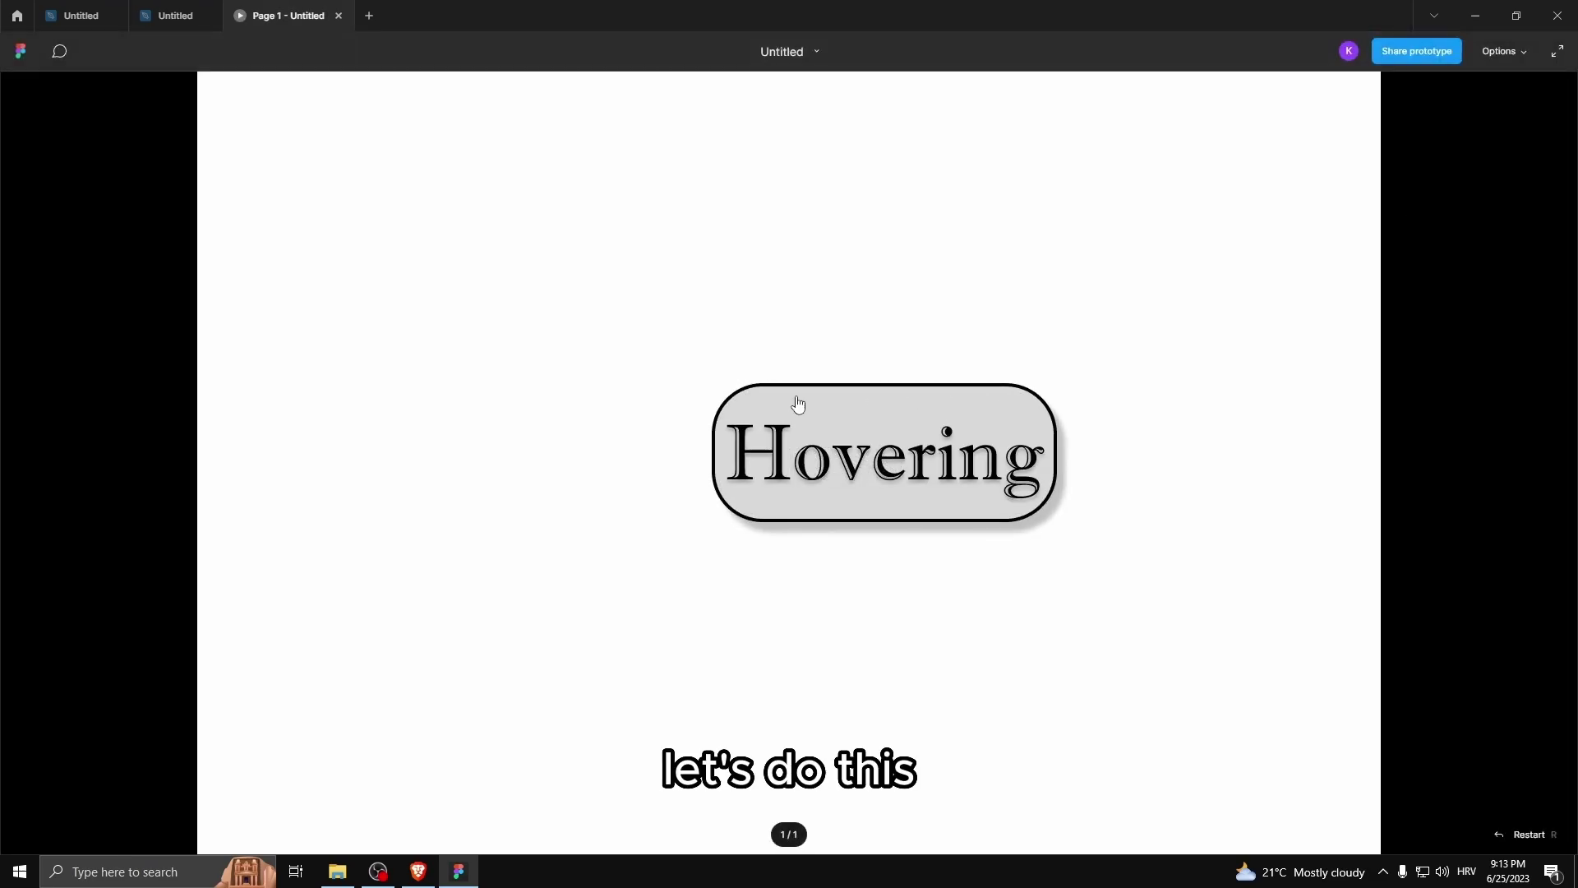
{"action": "left_click", "coordinate": [785, 458]}
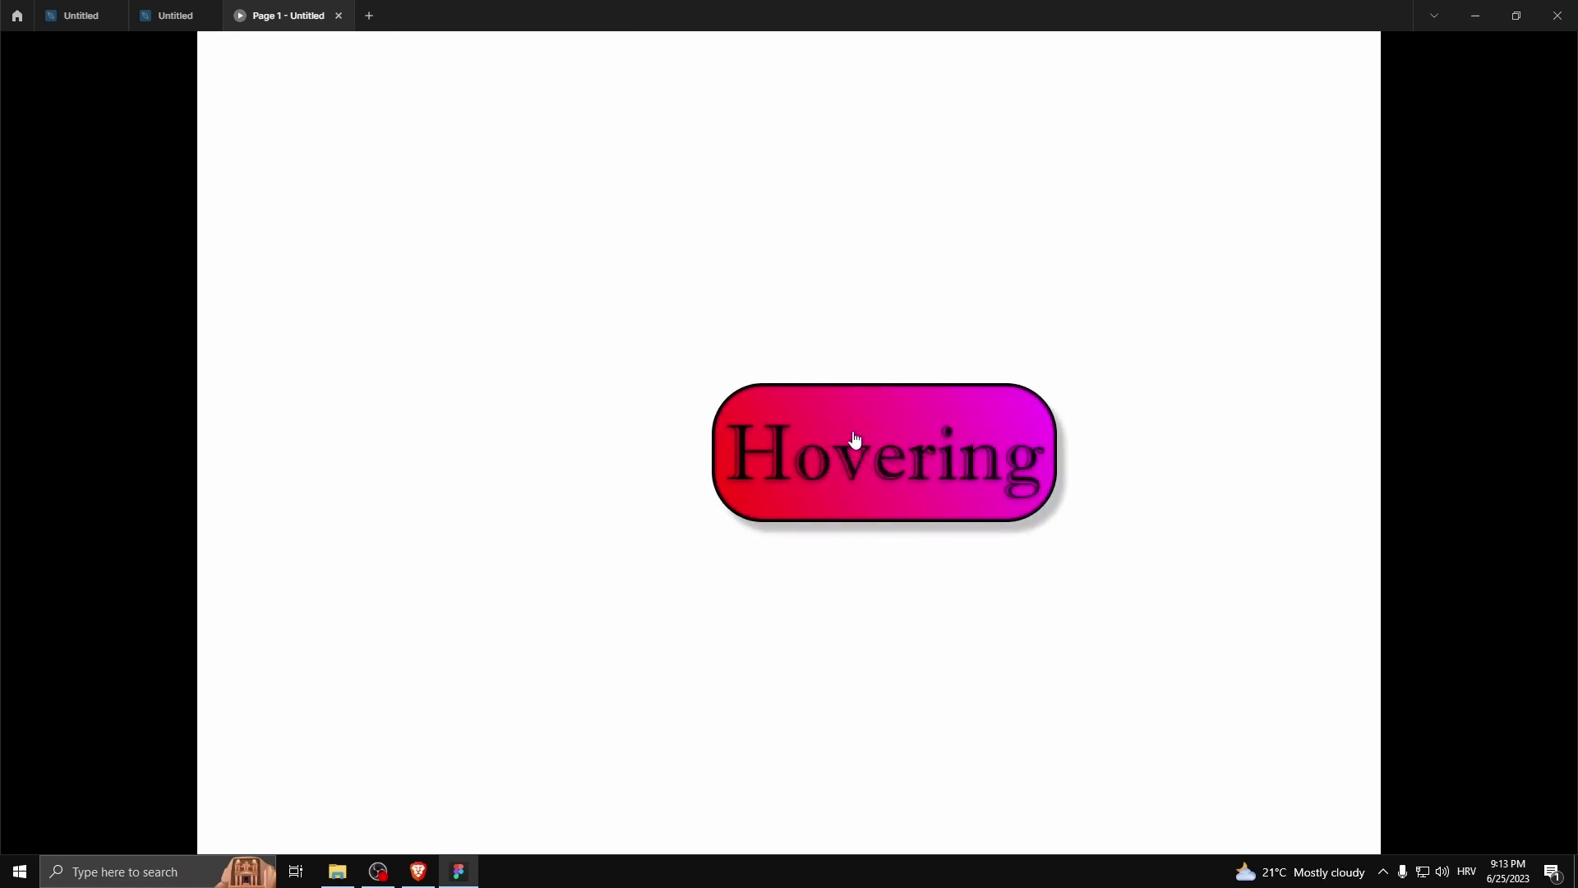
{"action": "left_click", "coordinate": [875, 409]}
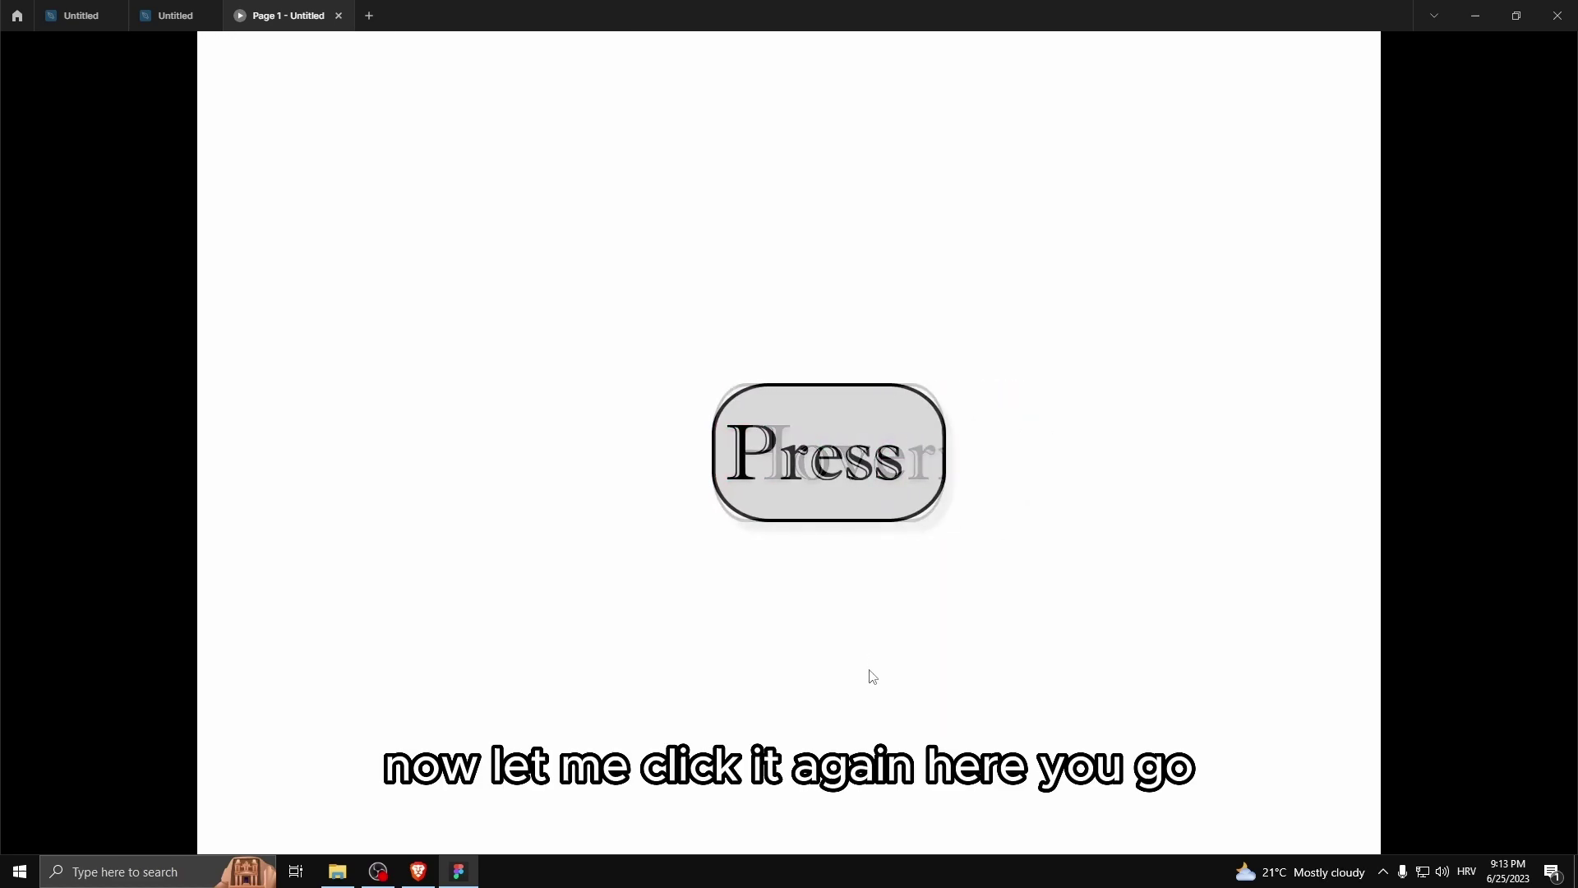
{"action": "left_click", "coordinate": [850, 464]}
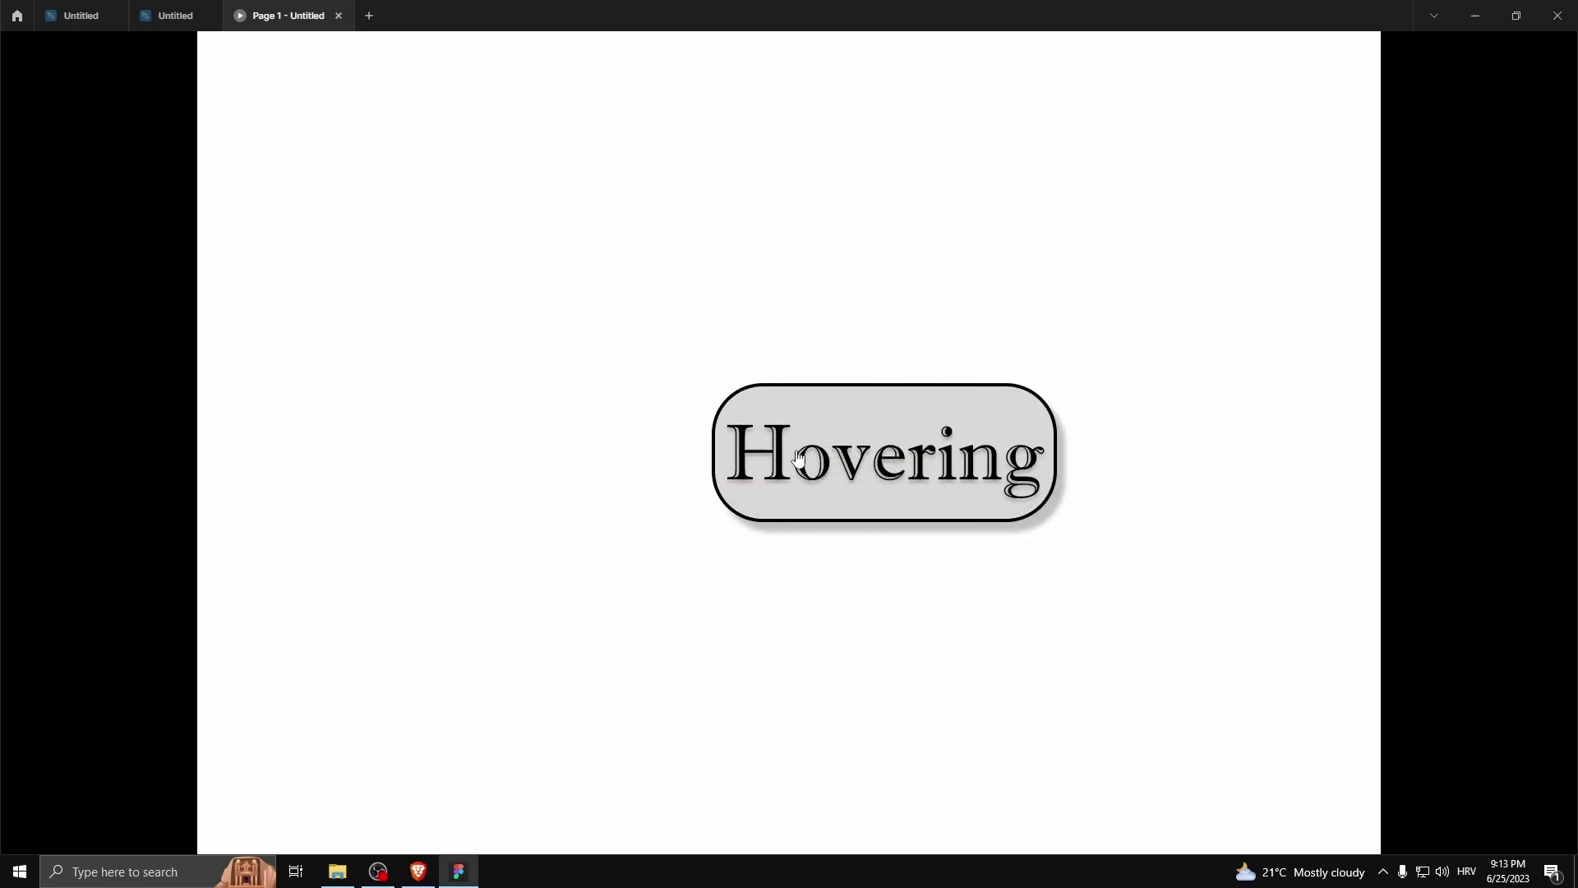
{"action": "left_click", "coordinate": [762, 432]}
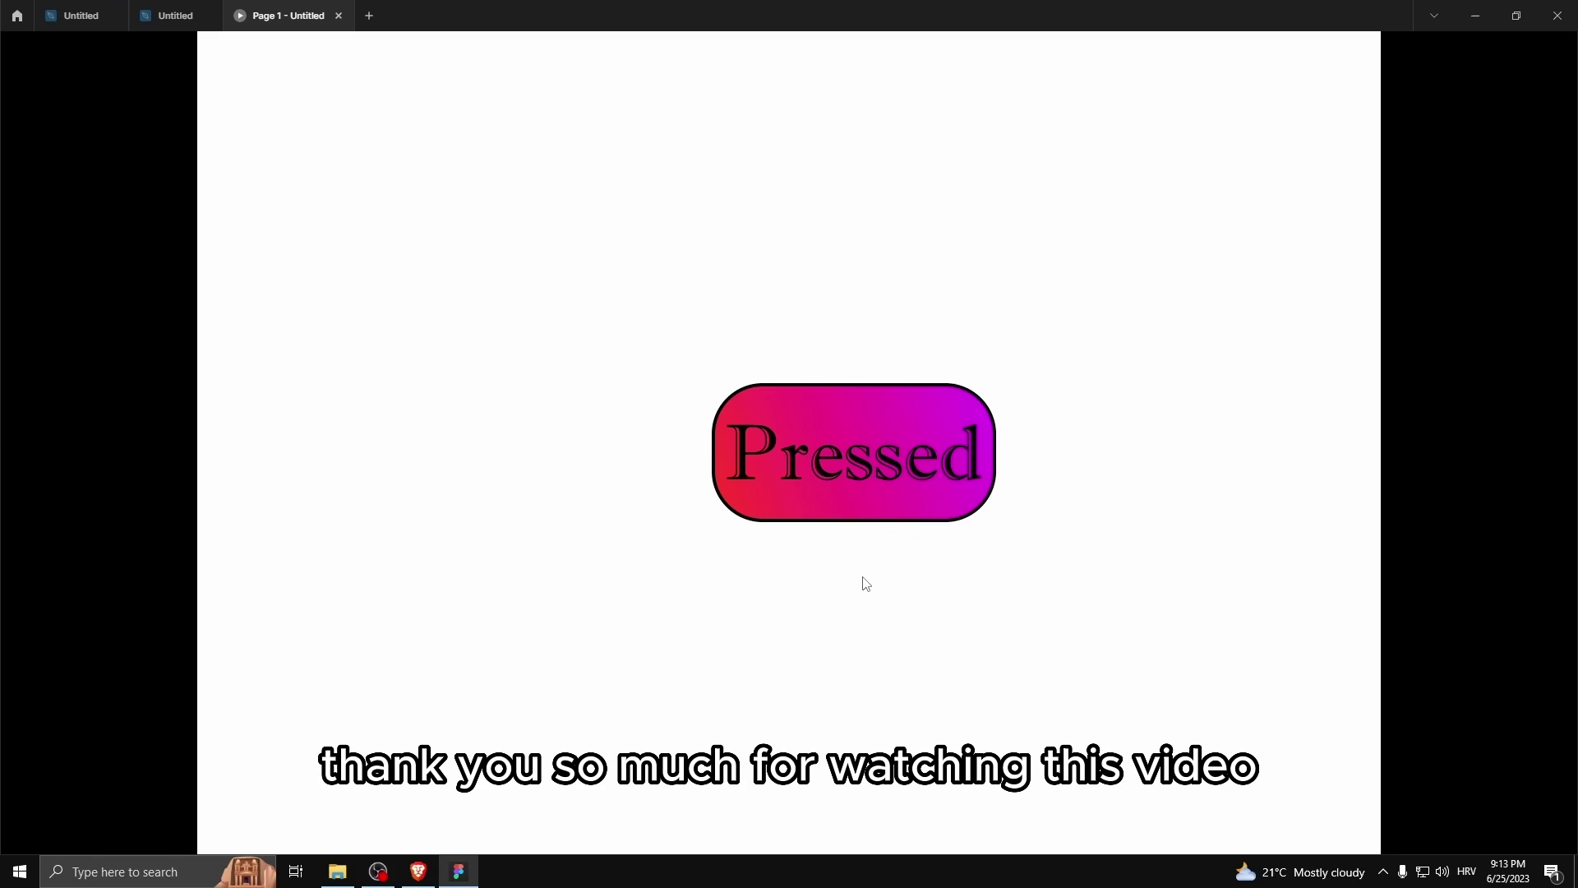